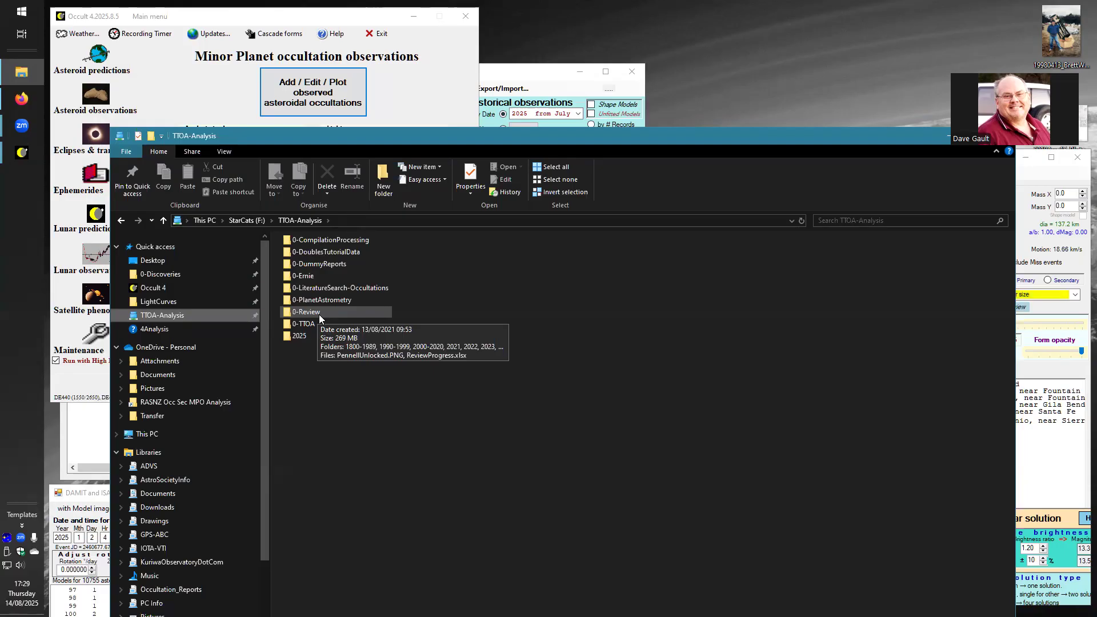
# Open the 0-Ernie folder, view the prediction map image 20250102_146_Lucina_PD.png, and close it
pyautogui.doubleClick(304, 280)
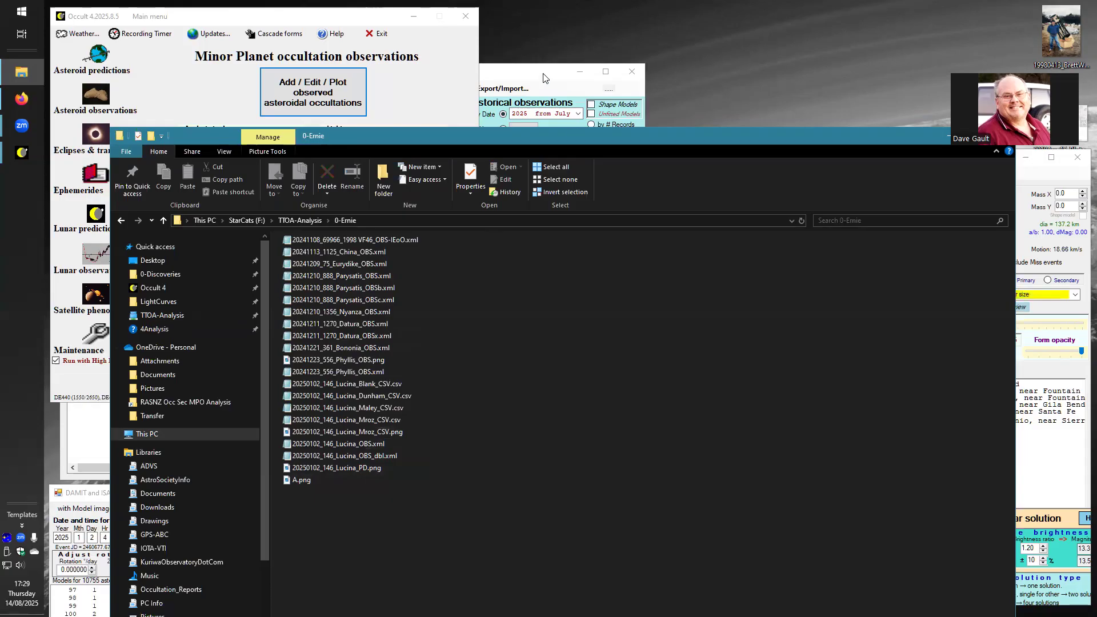
pyautogui.click(364, 469)
pyautogui.doubleClick(365, 470)
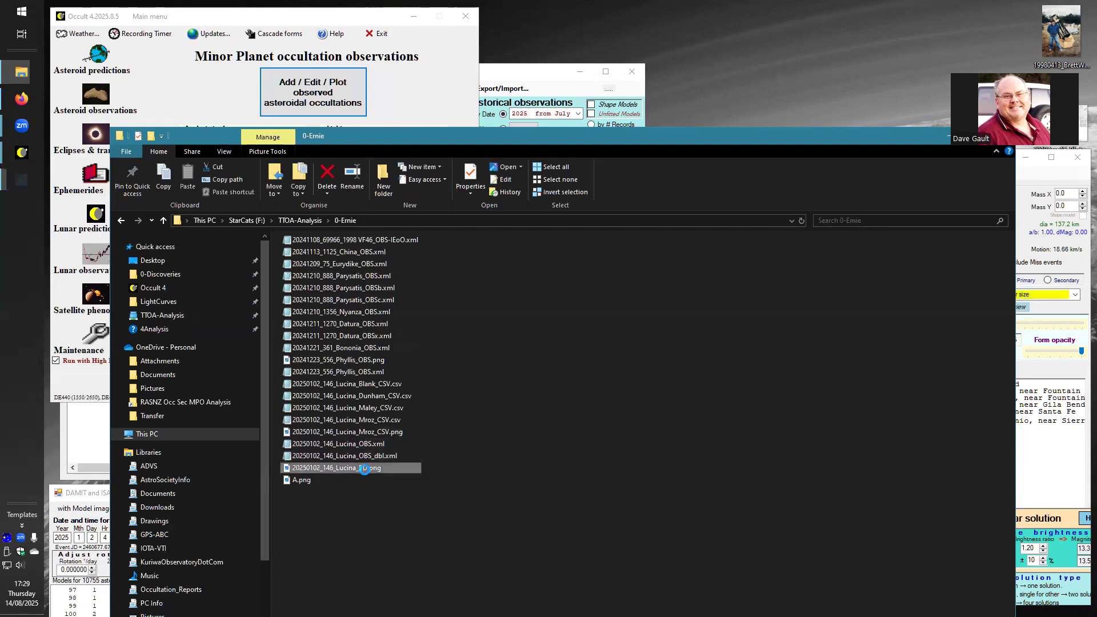
pyautogui.moveTo(661, 184); pyautogui.dragTo(627, 60)
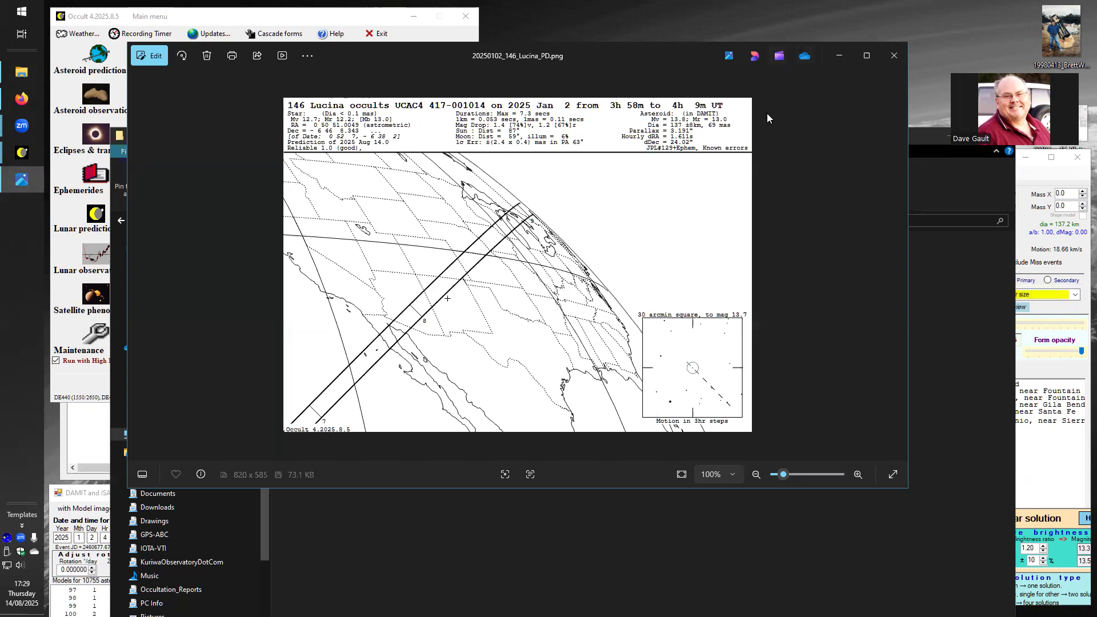
pyautogui.click(893, 56)
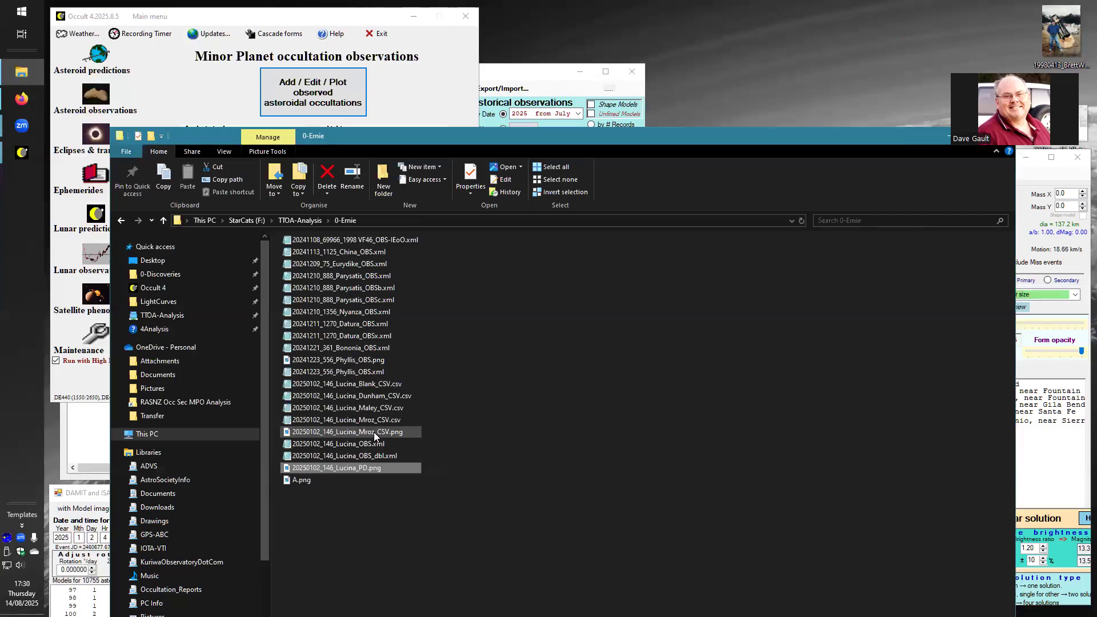
# View the 146 Lucina light curve report screenshot (CSV PNG) in the folder and close it
pyautogui.moveTo(378, 434)
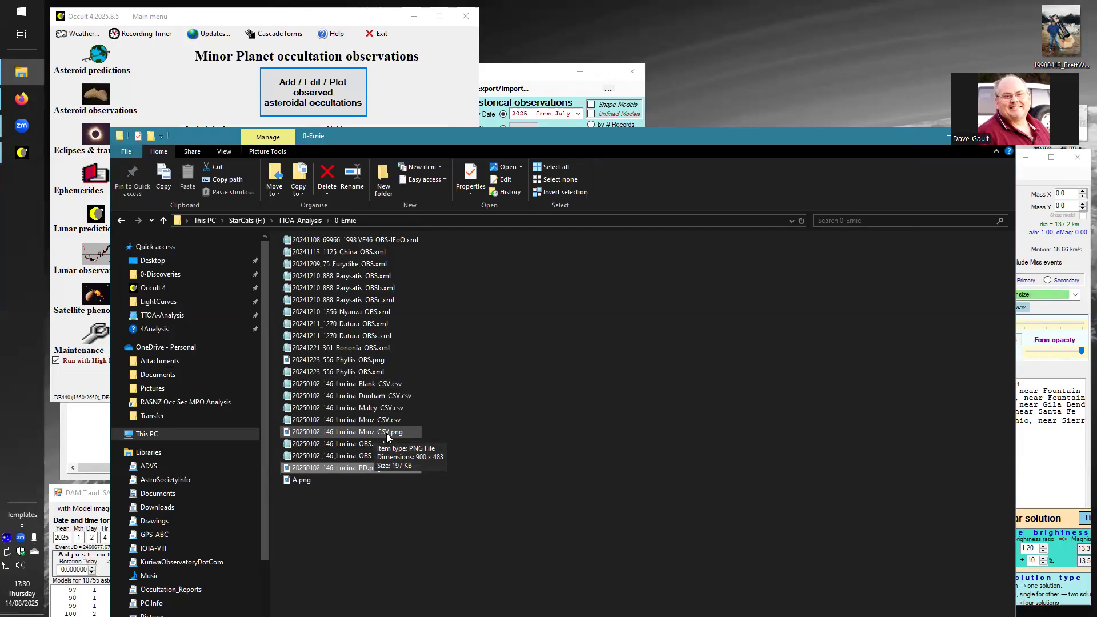
pyautogui.doubleClick(387, 434)
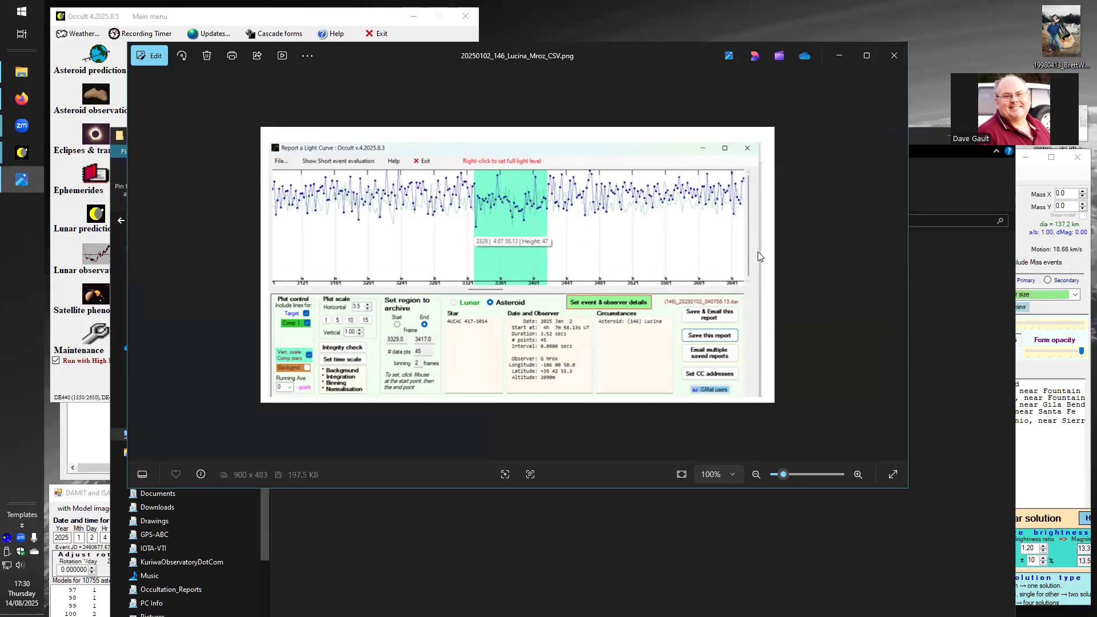
pyautogui.click(896, 57)
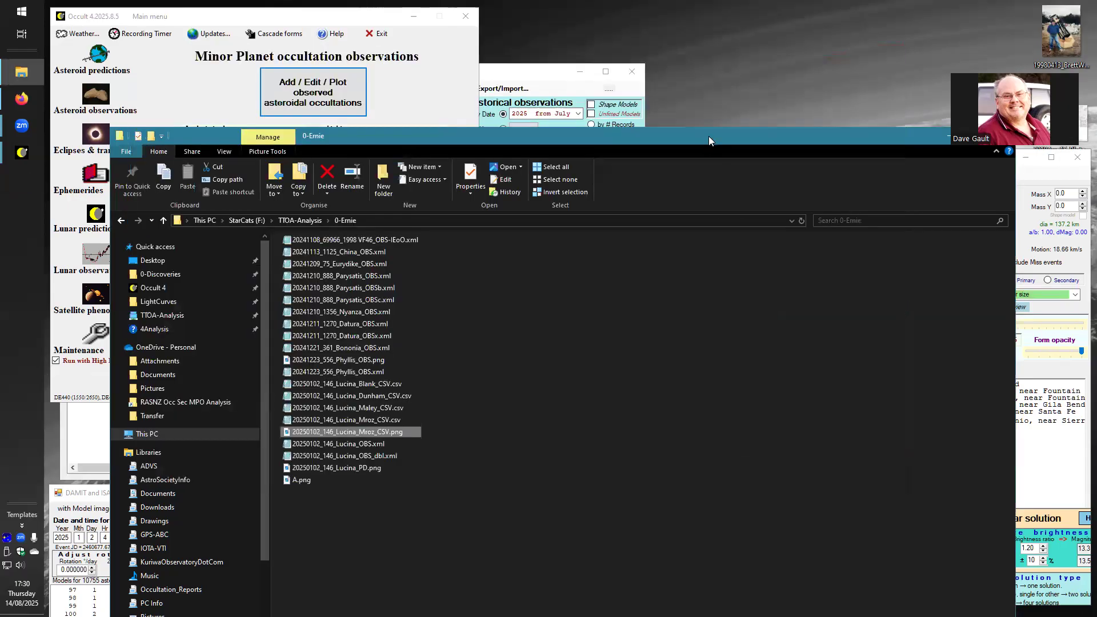
# Rearrange the windows so the file list, the Asteroid observations editor and the event plot can be seen together
pyautogui.moveTo(709, 136); pyautogui.dragTo(708, 360)
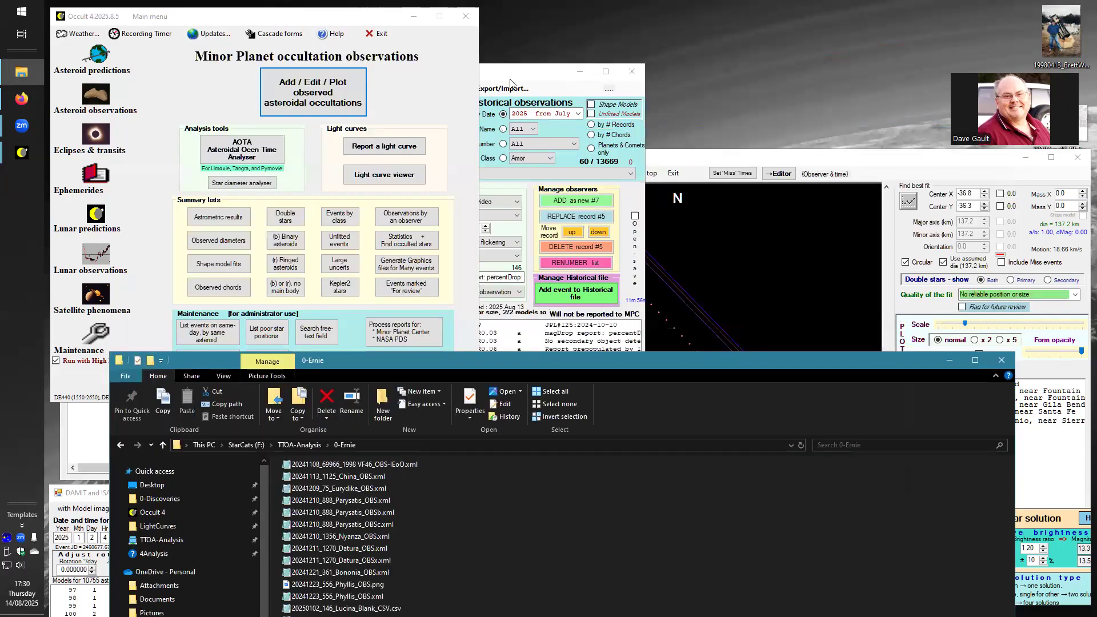
pyautogui.click(508, 81)
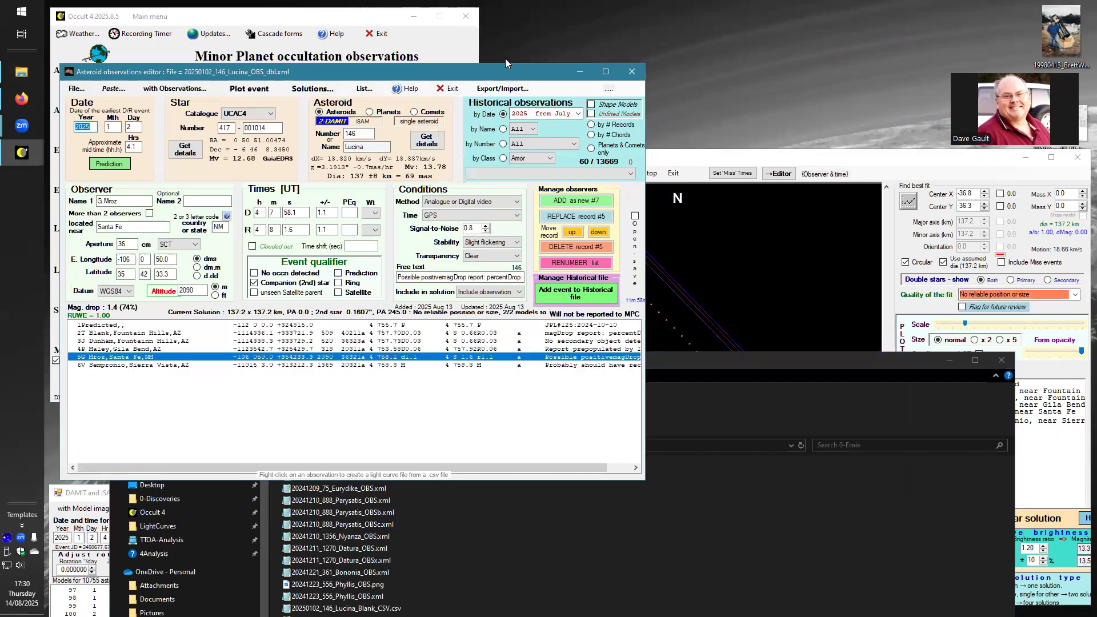
pyautogui.moveTo(508, 73); pyautogui.dragTo(496, 16)
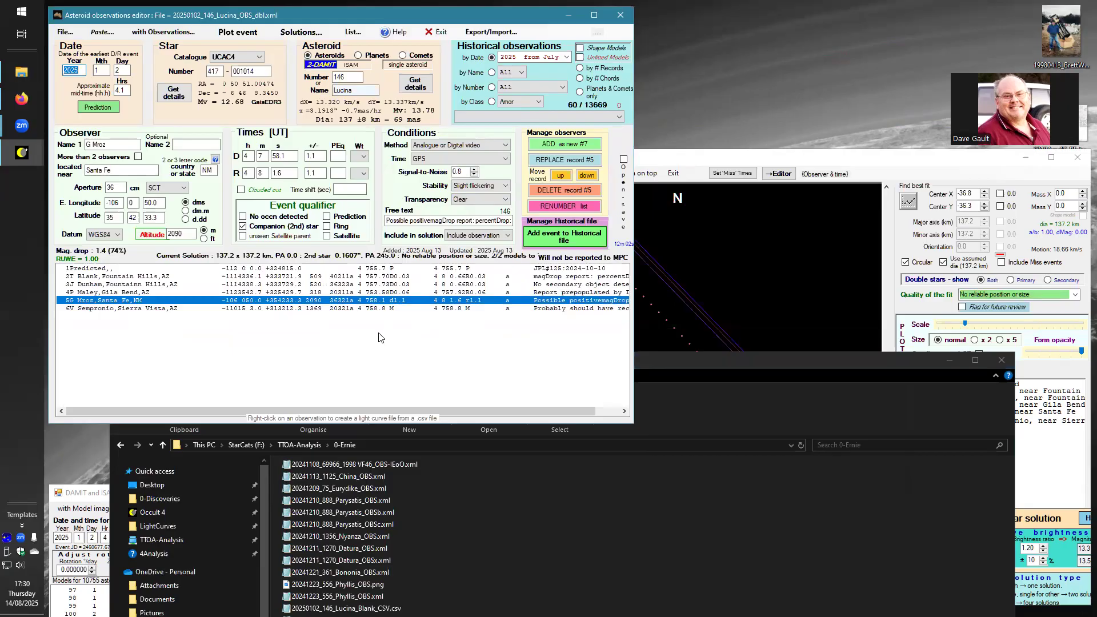
pyautogui.click(813, 165)
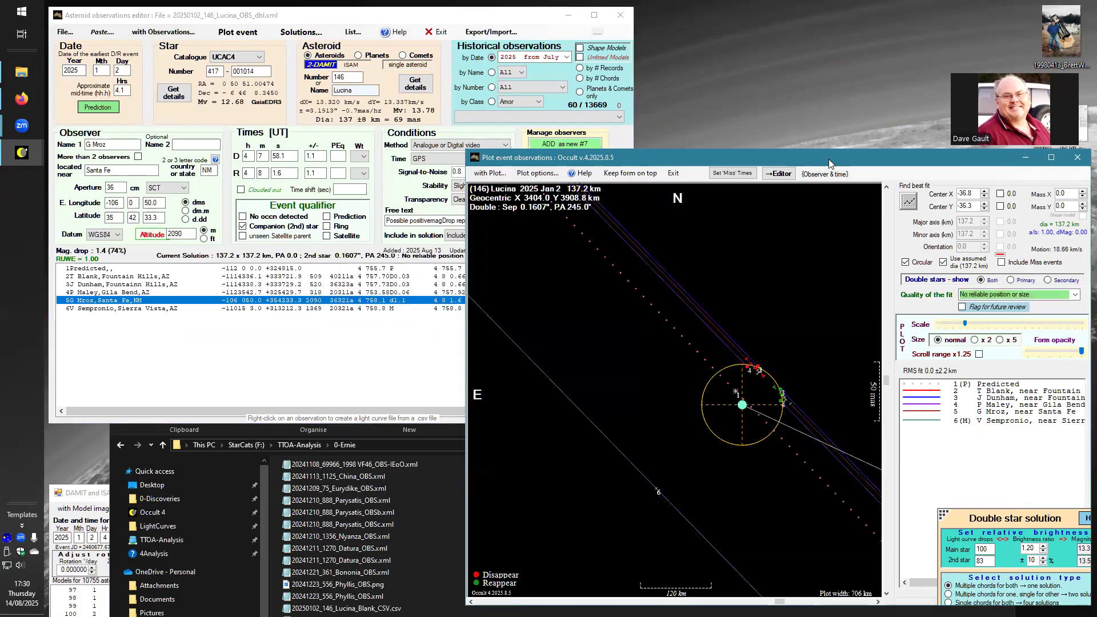
pyautogui.moveTo(828, 159); pyautogui.dragTo(833, 158)
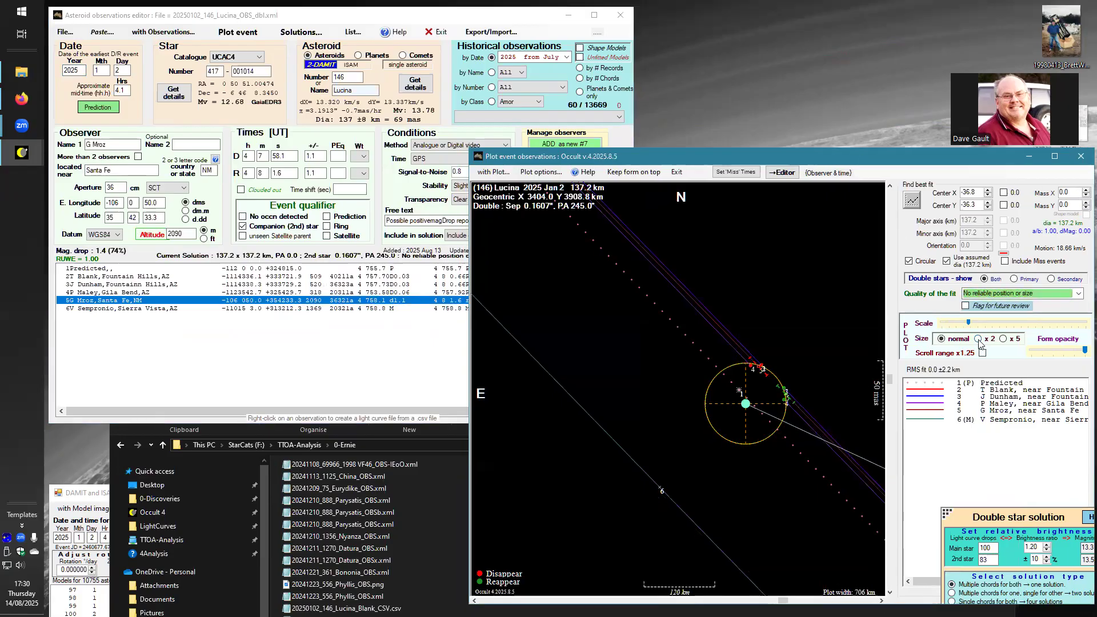
# Move the Double star solution panel further into view and set the plot size to x2
pyautogui.moveTo(961, 511); pyautogui.dragTo(936, 437)
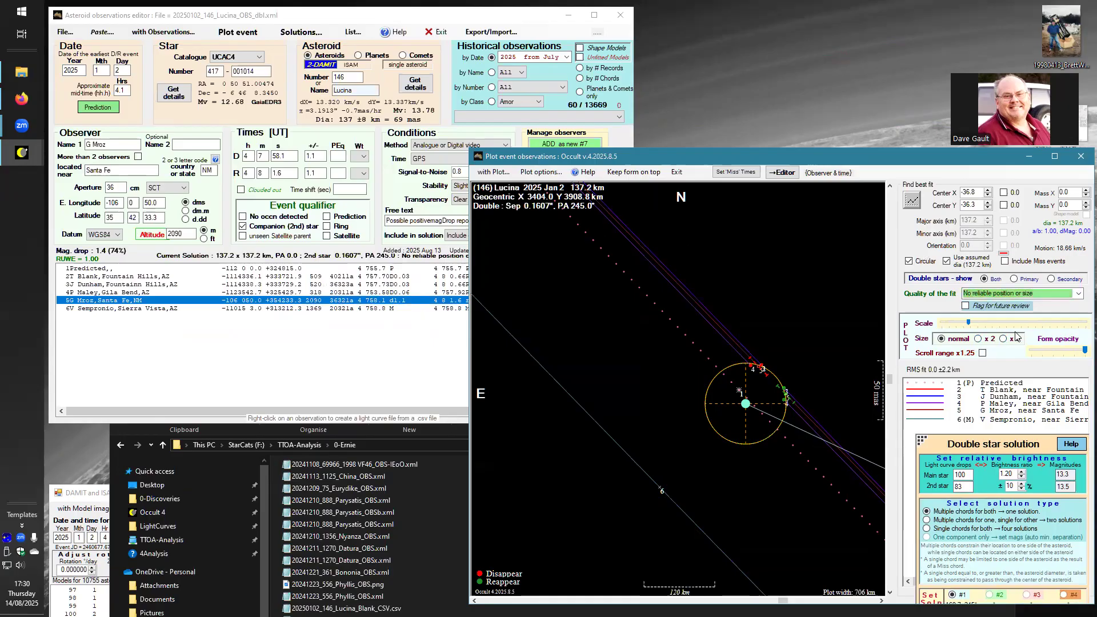
pyautogui.moveTo(974, 326); pyautogui.dragTo(965, 327)
pyautogui.click(979, 340)
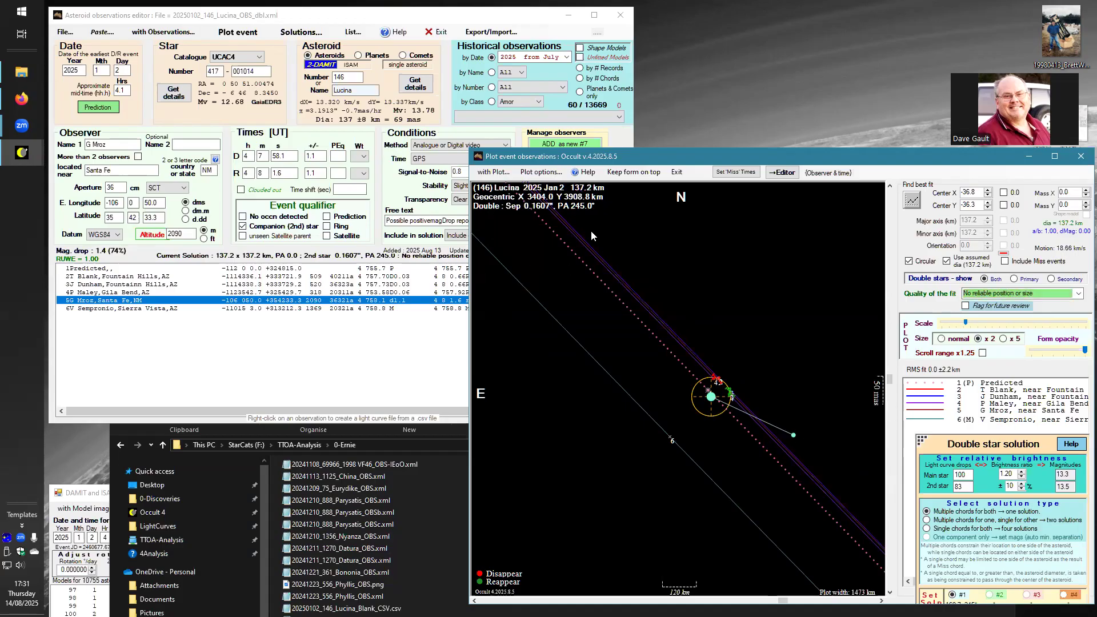
# Turn off the alignment of primary and secondary star events and enlarge the plot scale
pyautogui.click(543, 172)
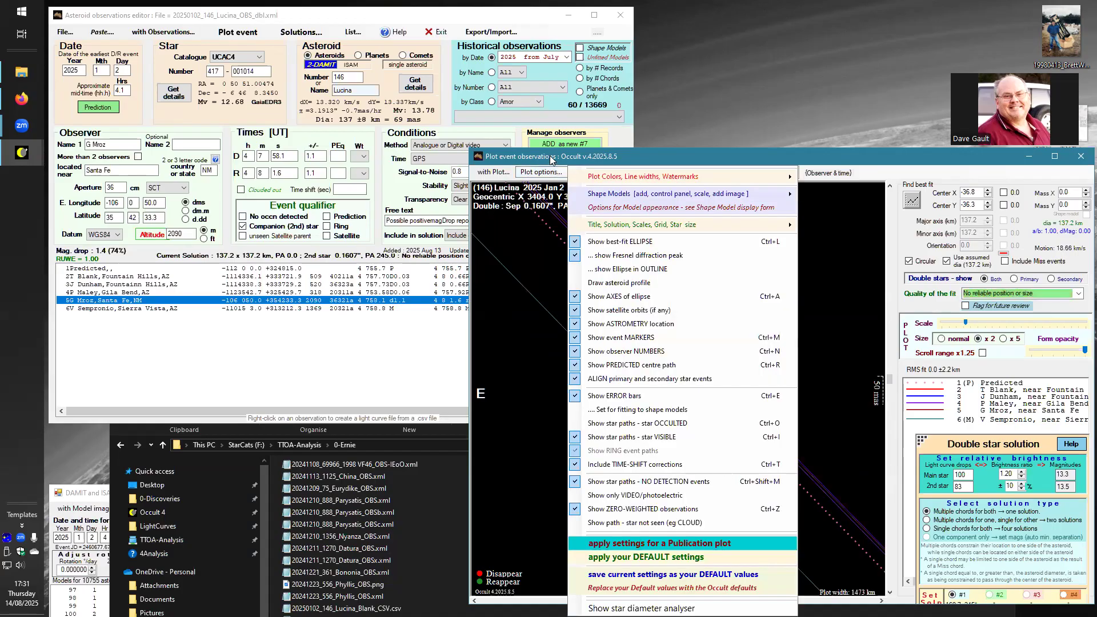
pyautogui.click(550, 156)
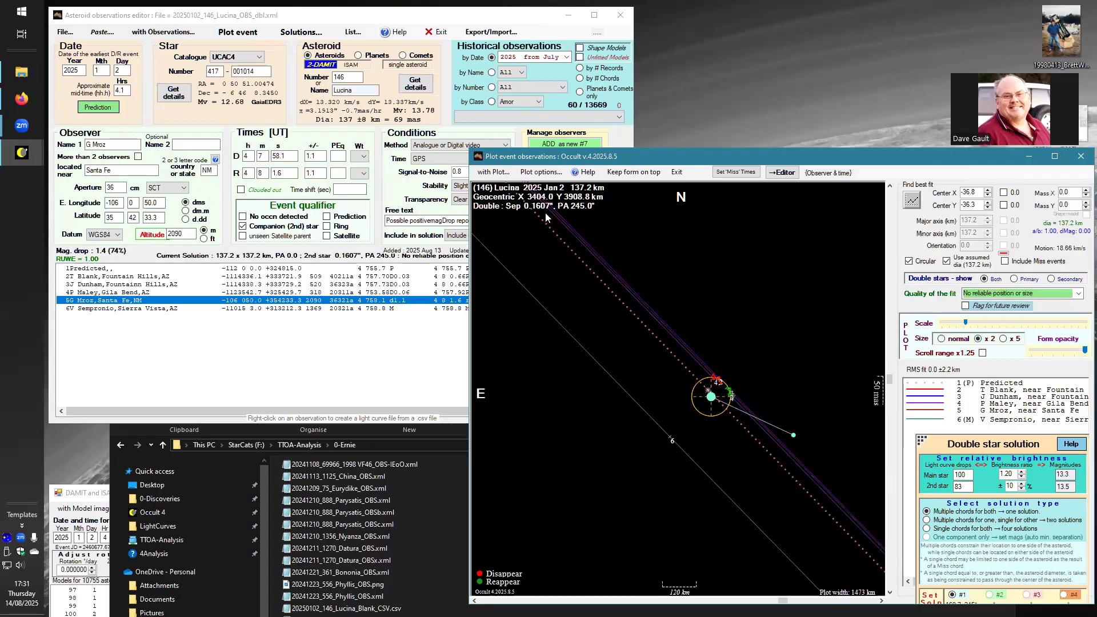
pyautogui.click(542, 171)
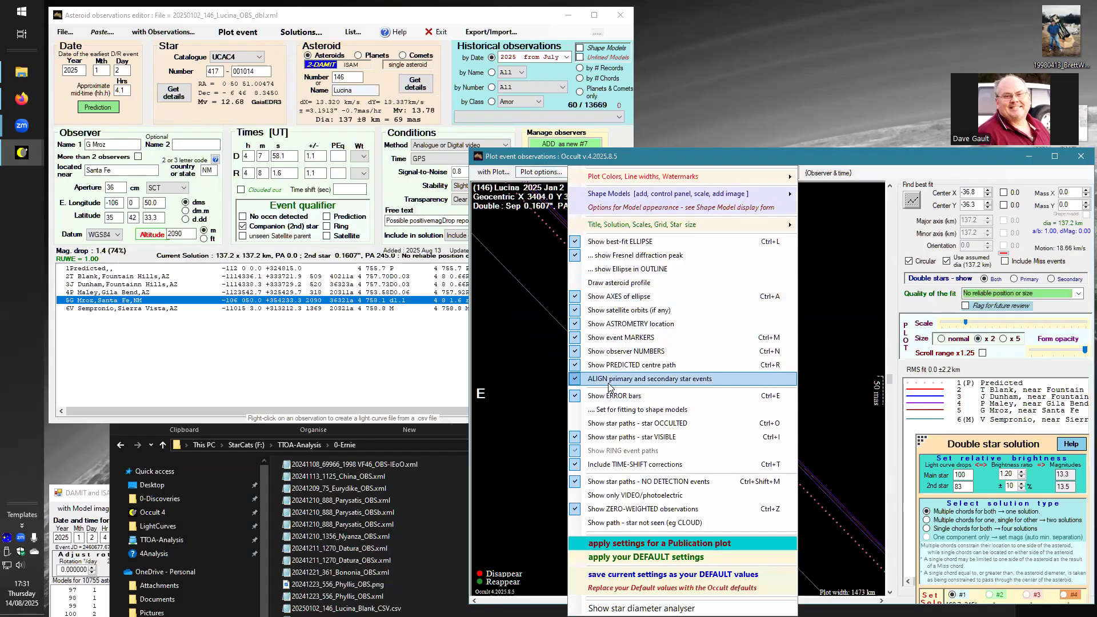
pyautogui.click(599, 381)
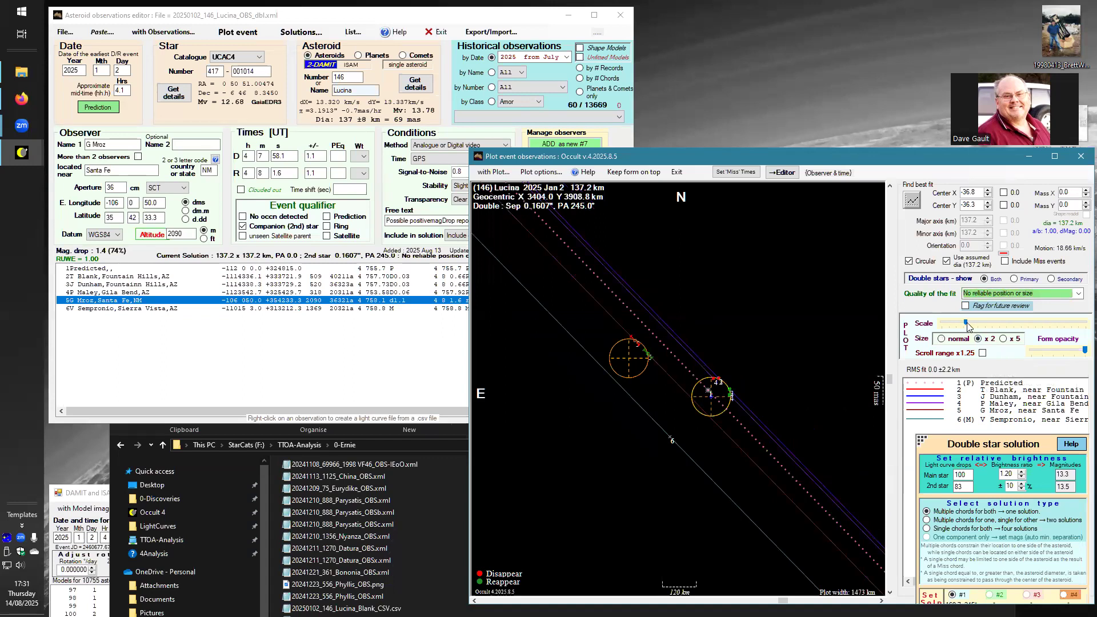
pyautogui.moveTo(966, 324); pyautogui.dragTo(1002, 327)
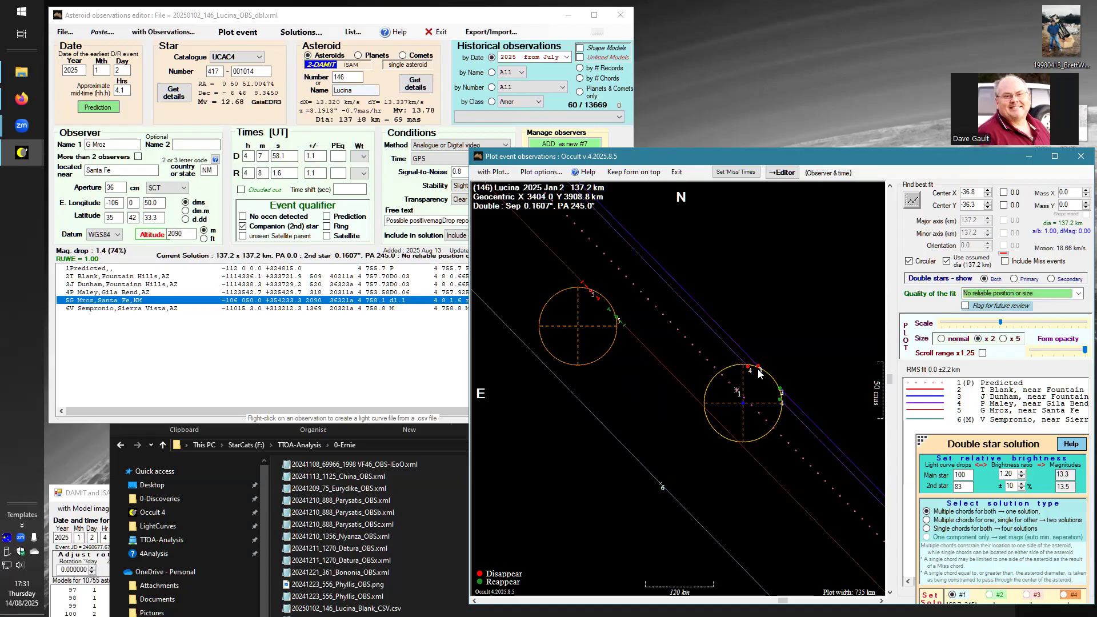
pyautogui.moveTo(761, 373)
# Read the expanded free-text remarks of observation records 5 (Santa Fe) and 2 (Fountain Hills) in the editor
pyautogui.click(130, 305)
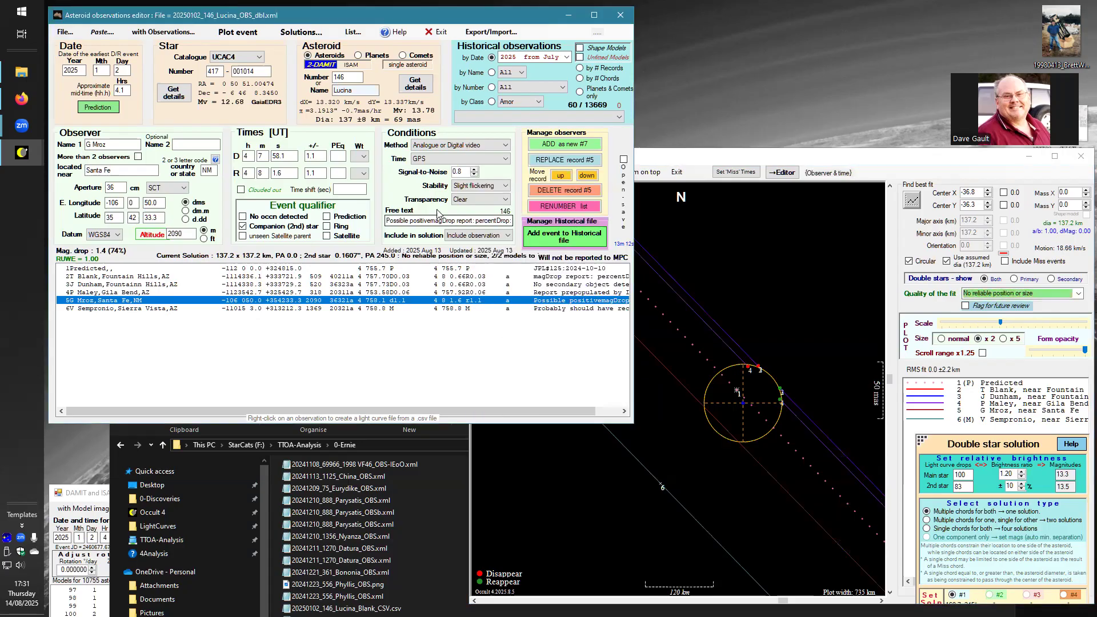
pyautogui.click(473, 221)
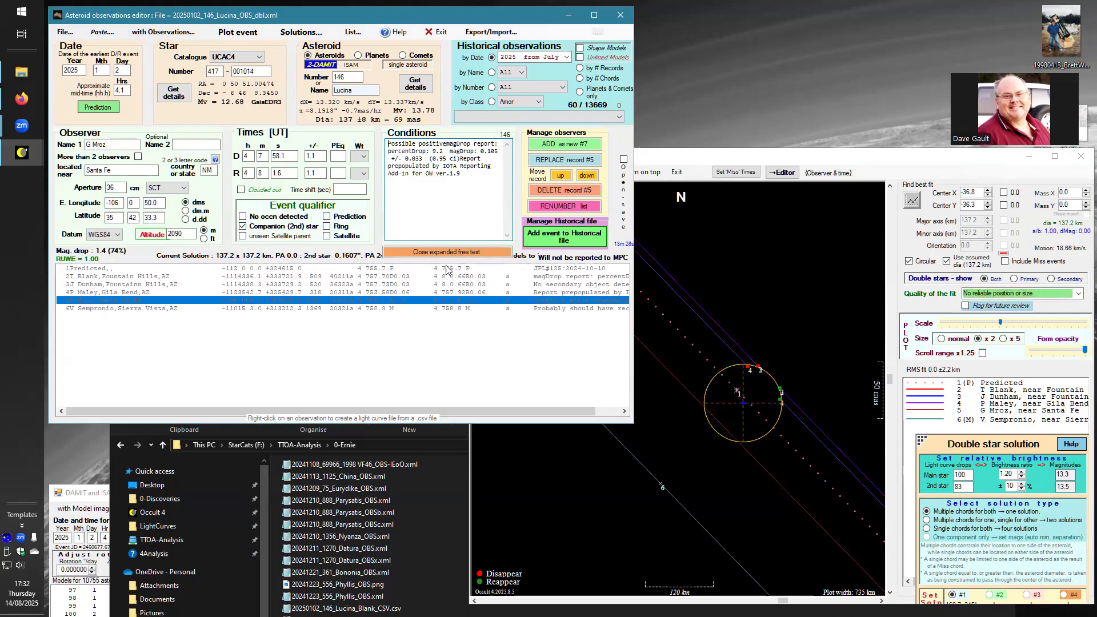
pyautogui.click(444, 251)
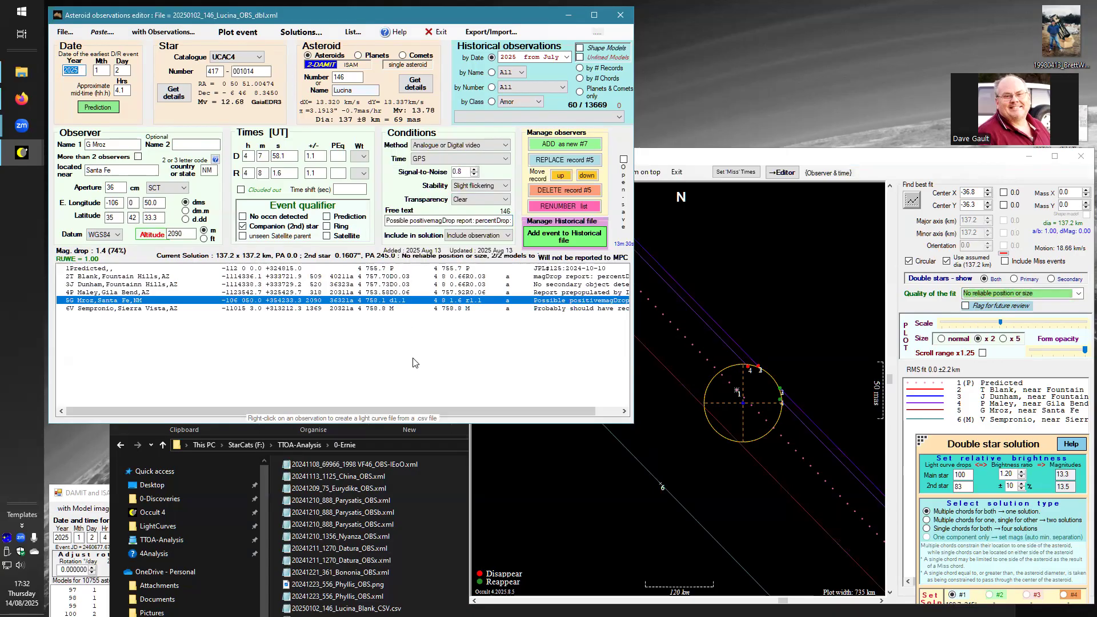
pyautogui.click(250, 278)
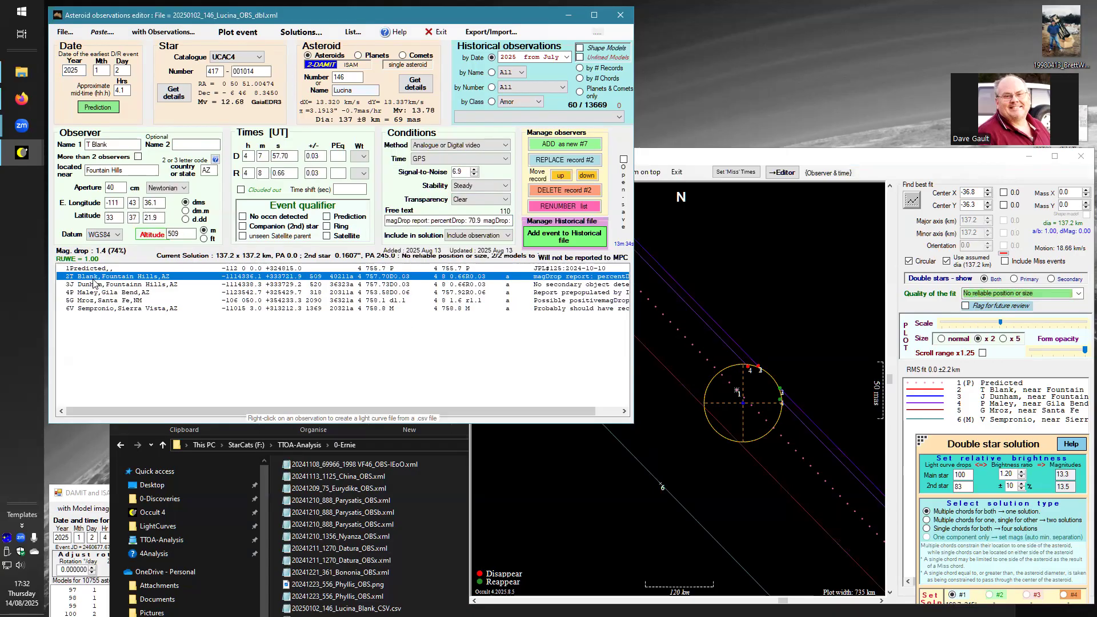
pyautogui.click(447, 221)
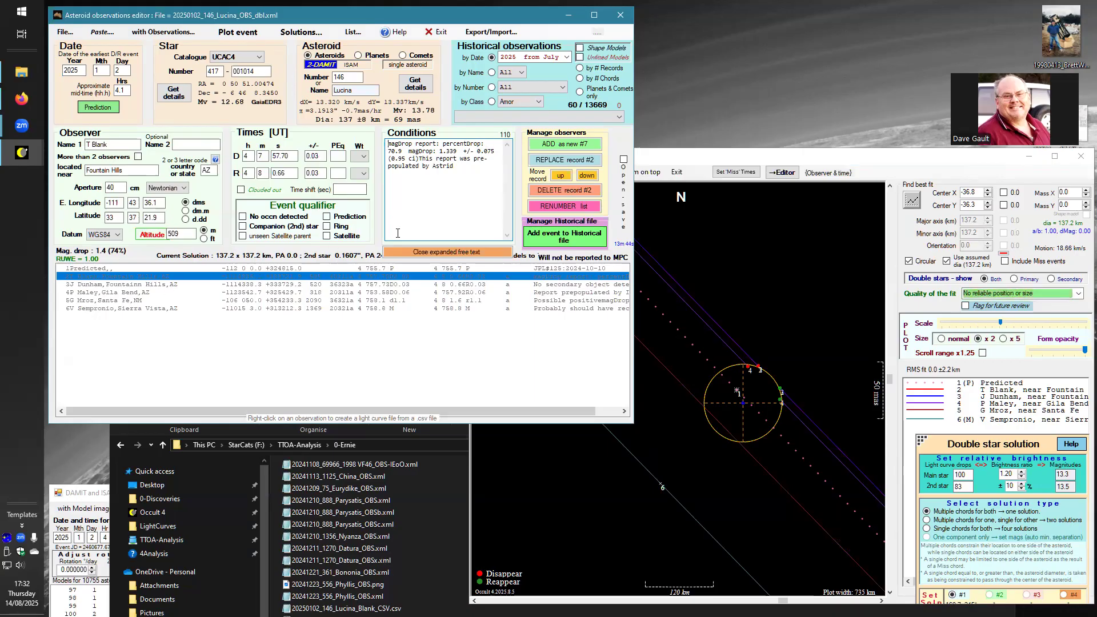
pyautogui.click(400, 253)
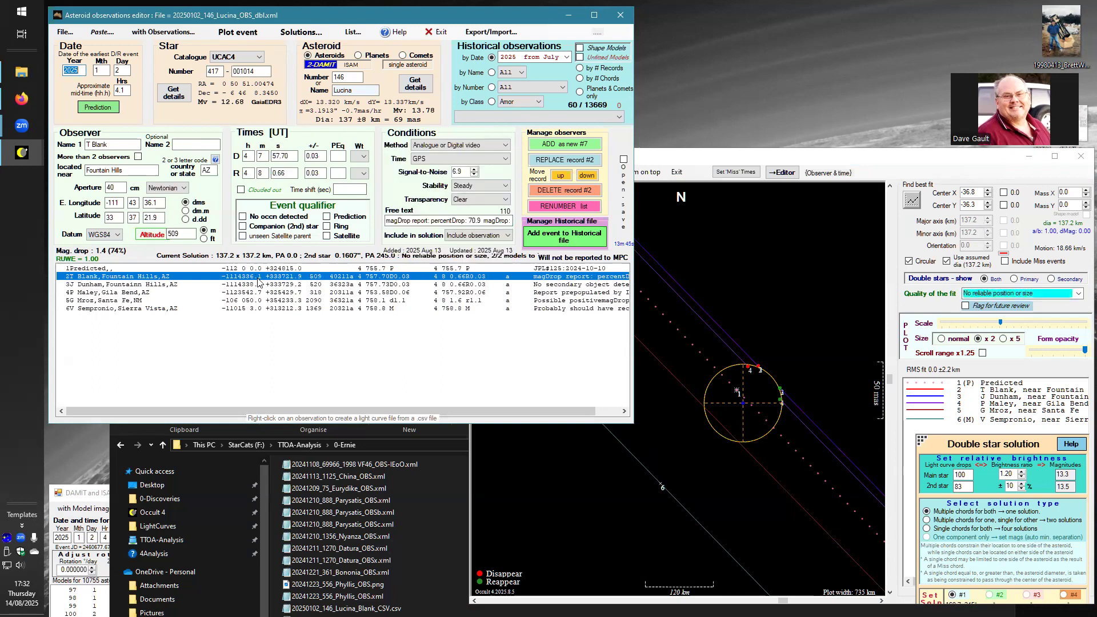
# Read the expanded free-text remarks of observation records 3 (Fountain Hills) and 4 (Gila Bend)
pyautogui.click(147, 285)
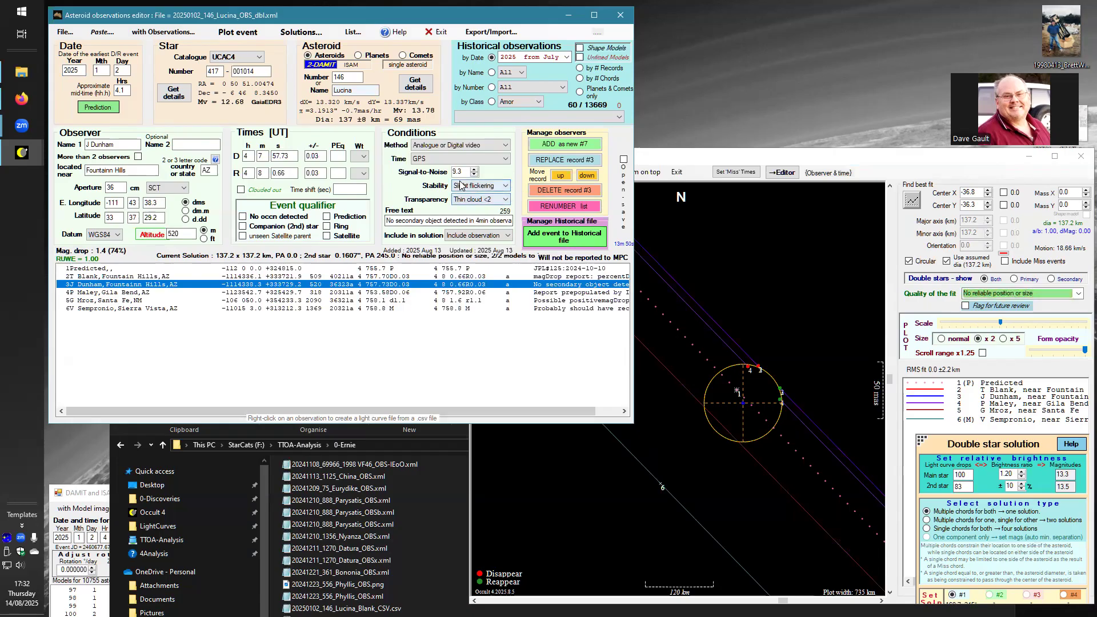
pyautogui.click(437, 221)
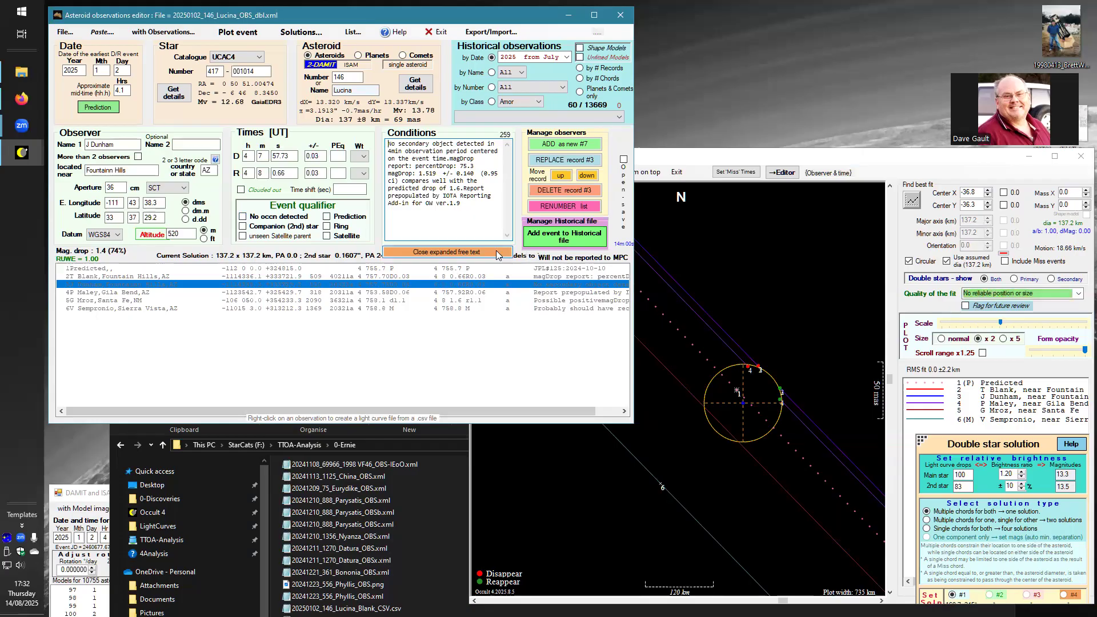
pyautogui.click(427, 253)
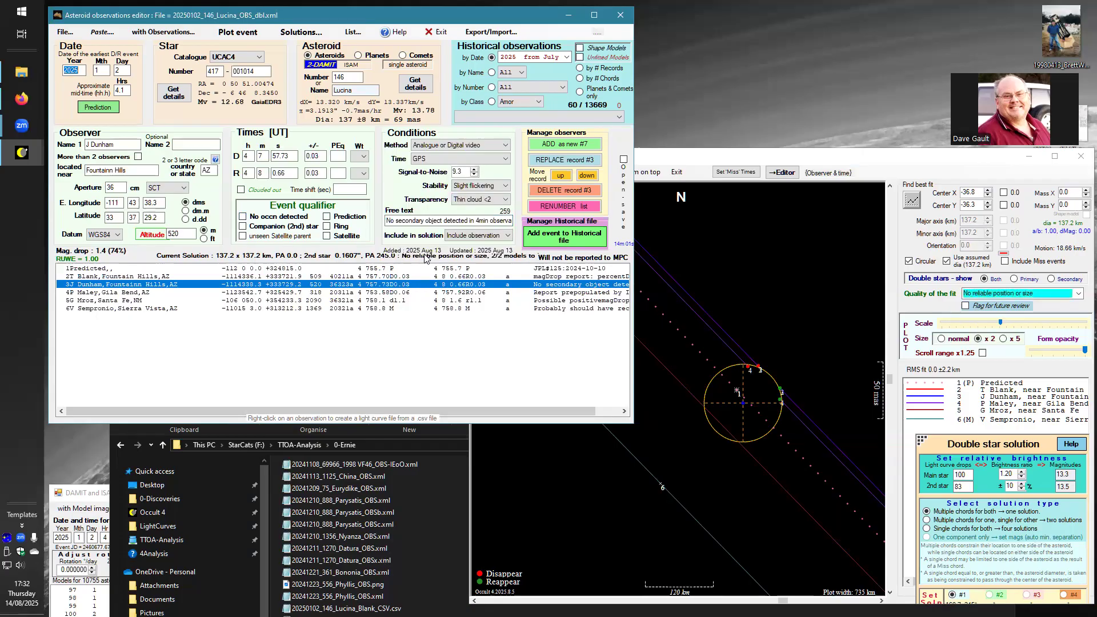
pyautogui.click(121, 294)
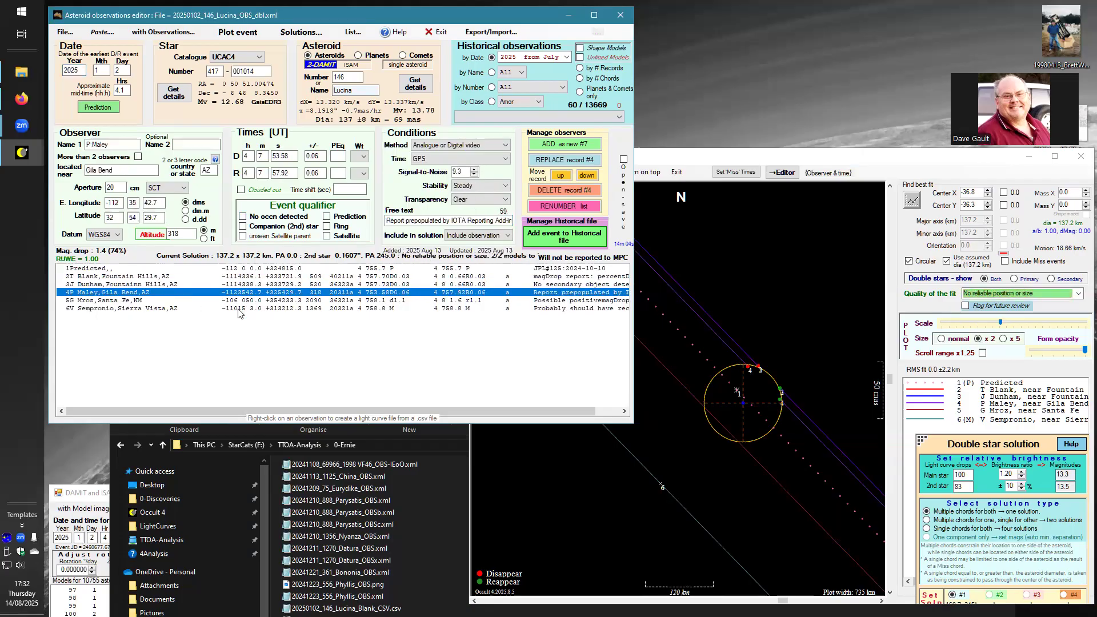
pyautogui.click(452, 220)
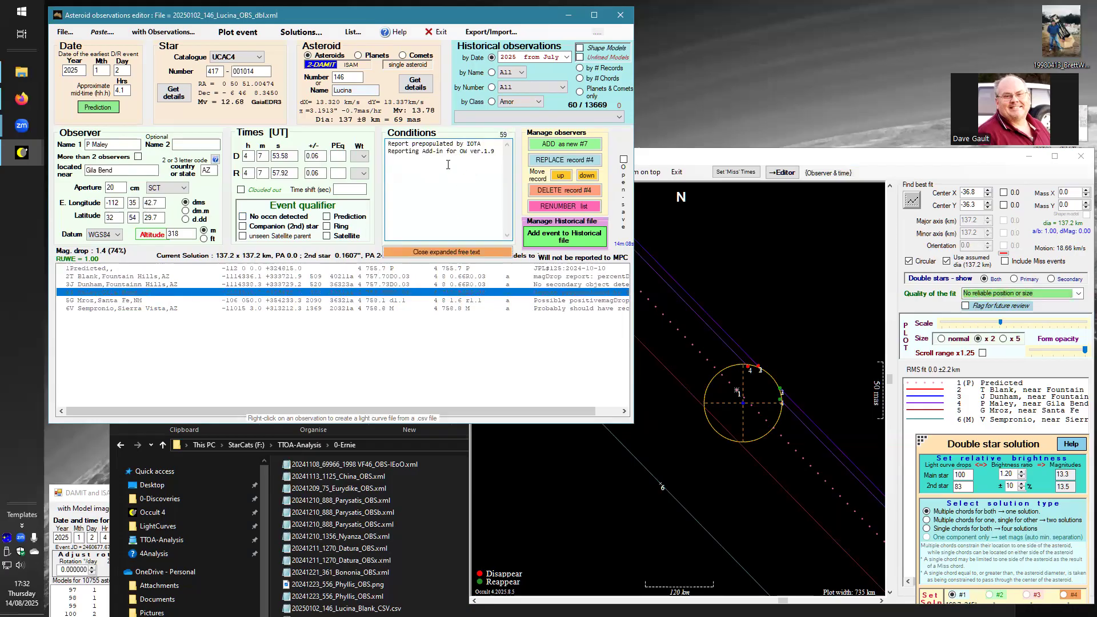
pyautogui.click(478, 254)
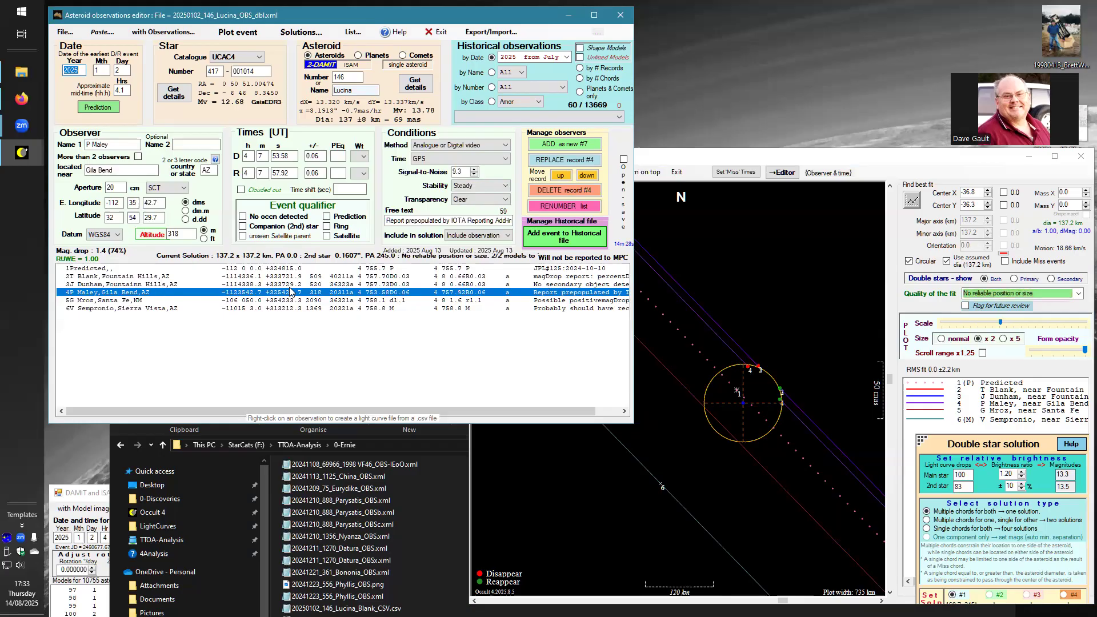
# Open the Light Curve Report form for observation record 2 (Fountain Hills) and load that observer's Lucina CSV file
pyautogui.click(535, 278)
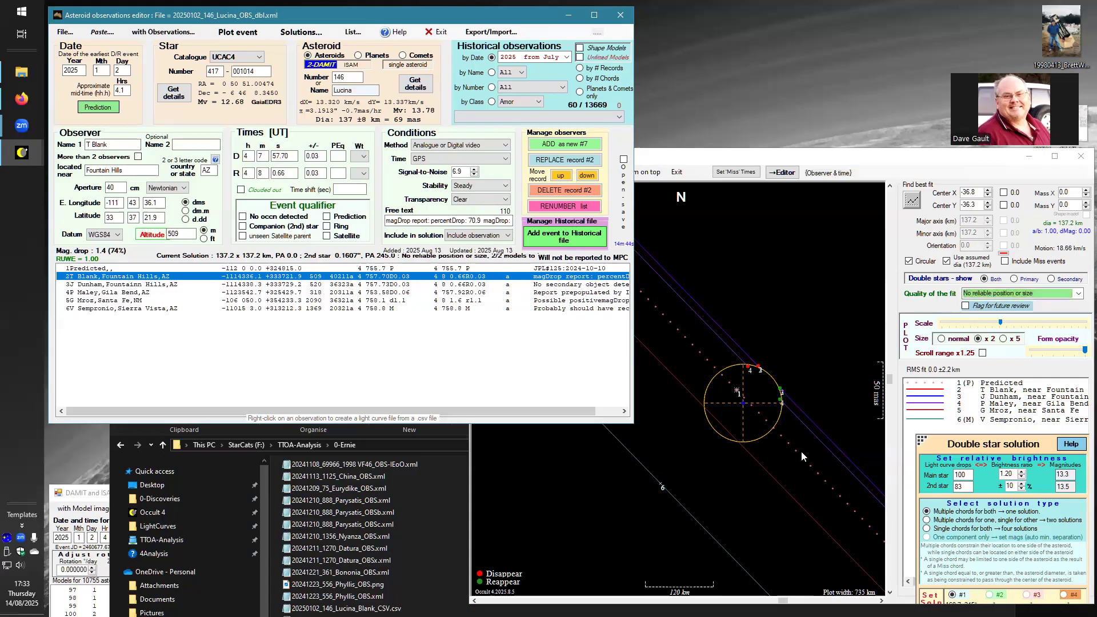
pyautogui.click(777, 159)
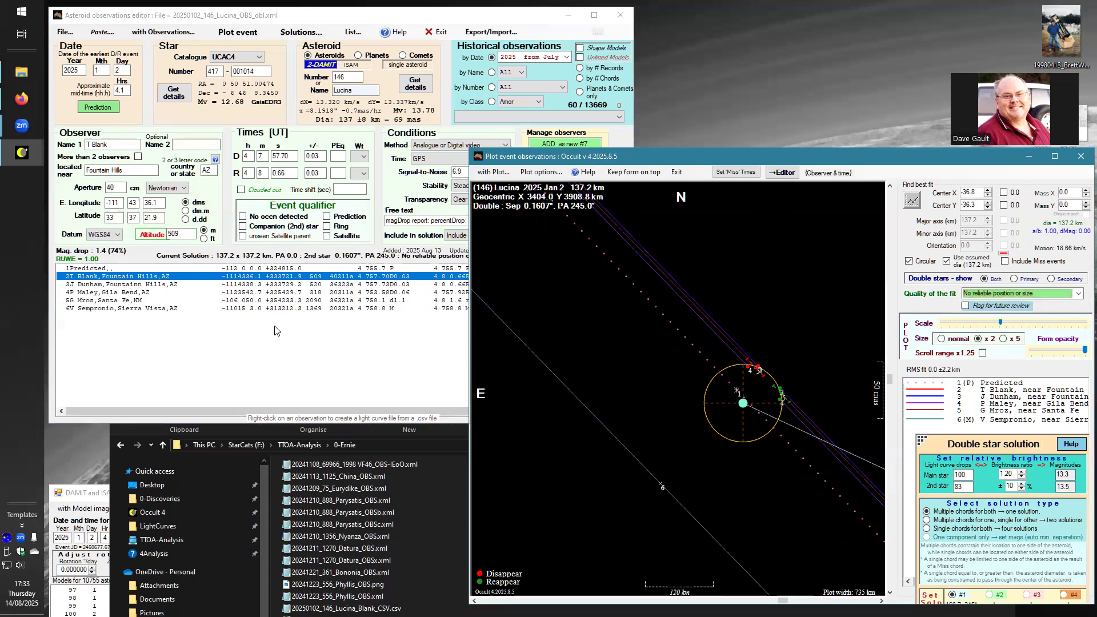
pyautogui.click(262, 278)
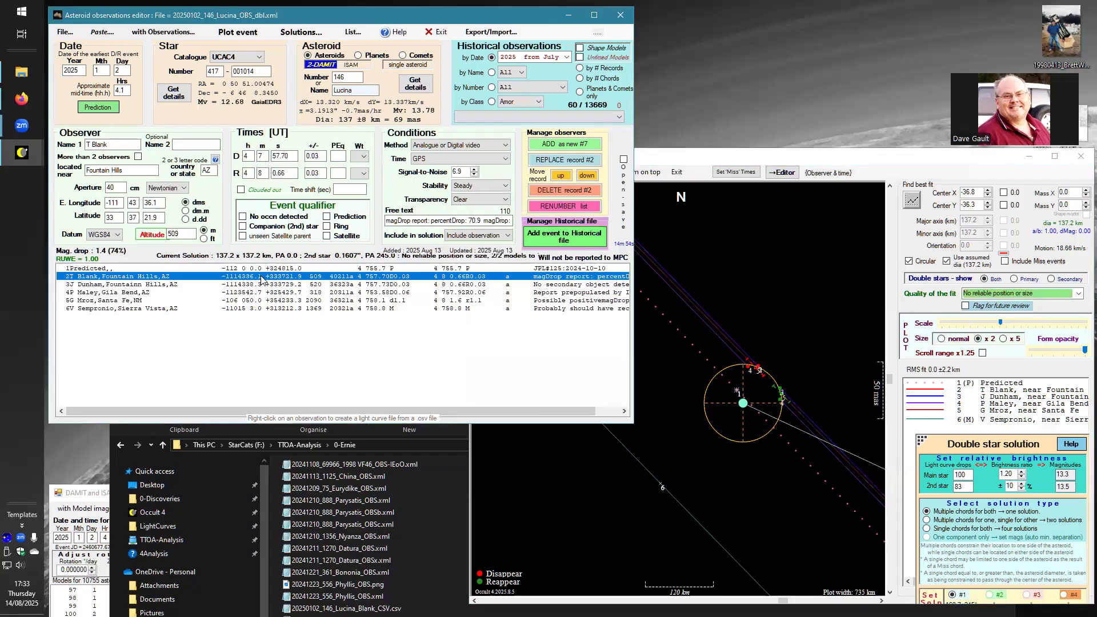
pyautogui.rightClick(262, 278)
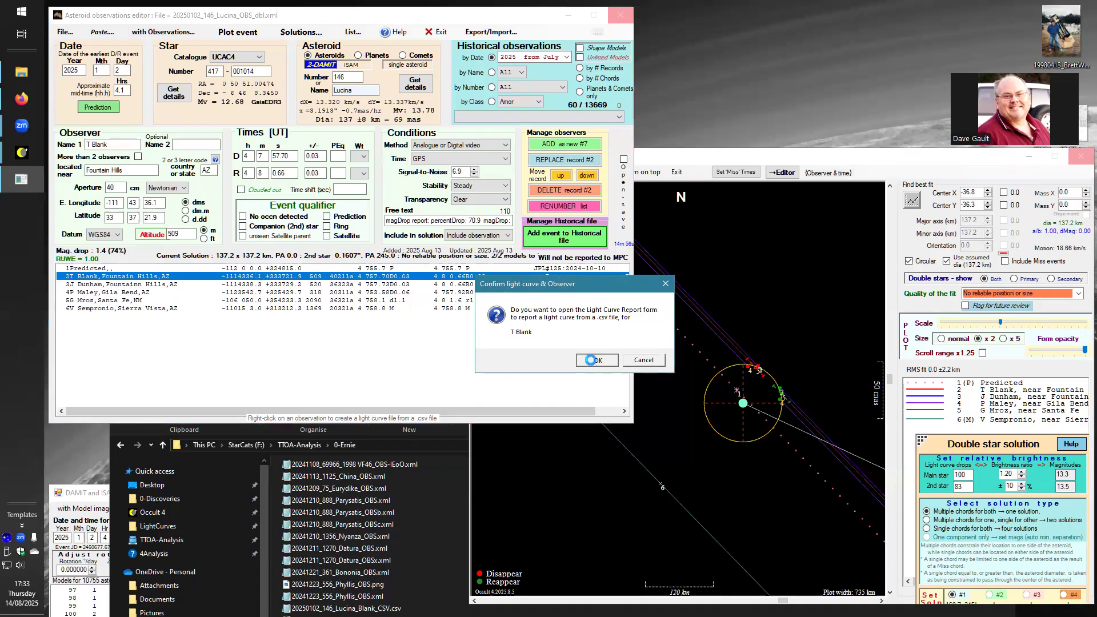
pyautogui.click(595, 361)
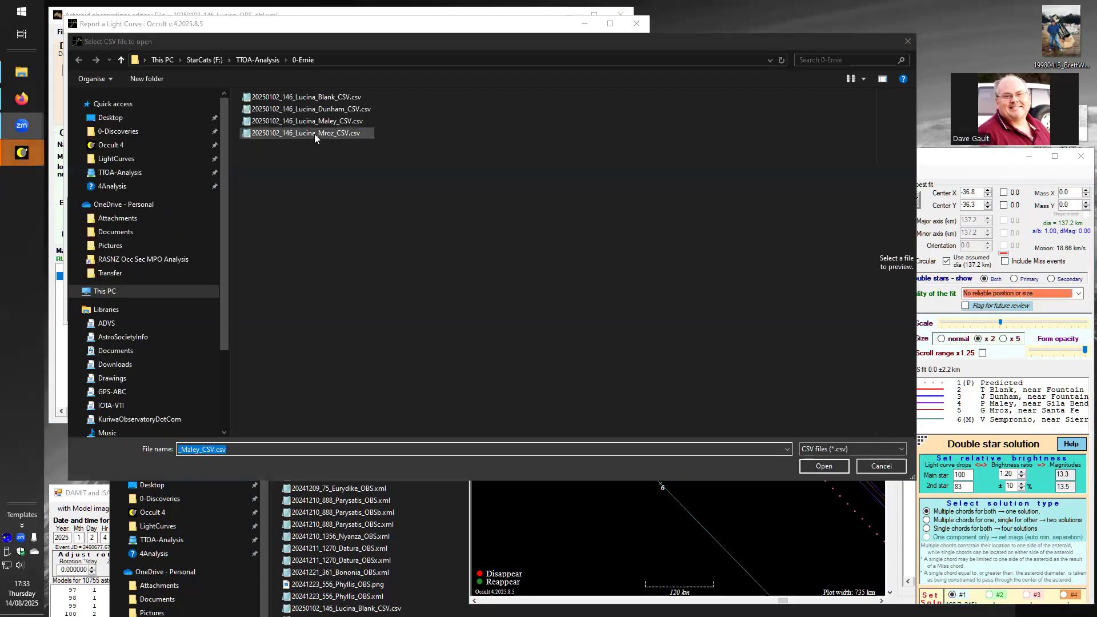
pyautogui.click(318, 98)
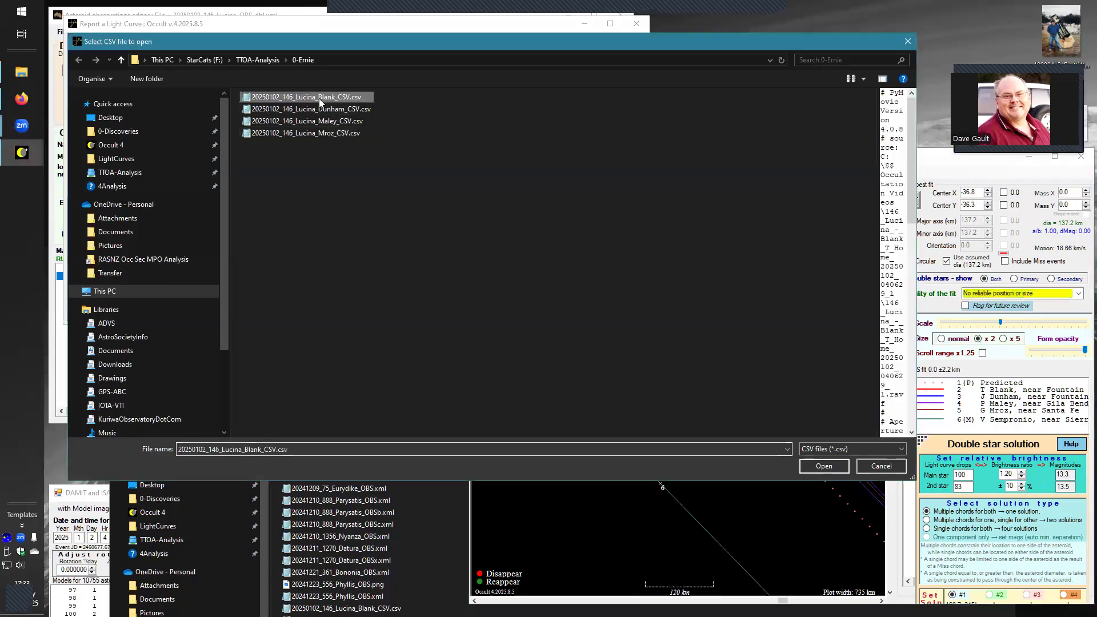
pyautogui.click(822, 466)
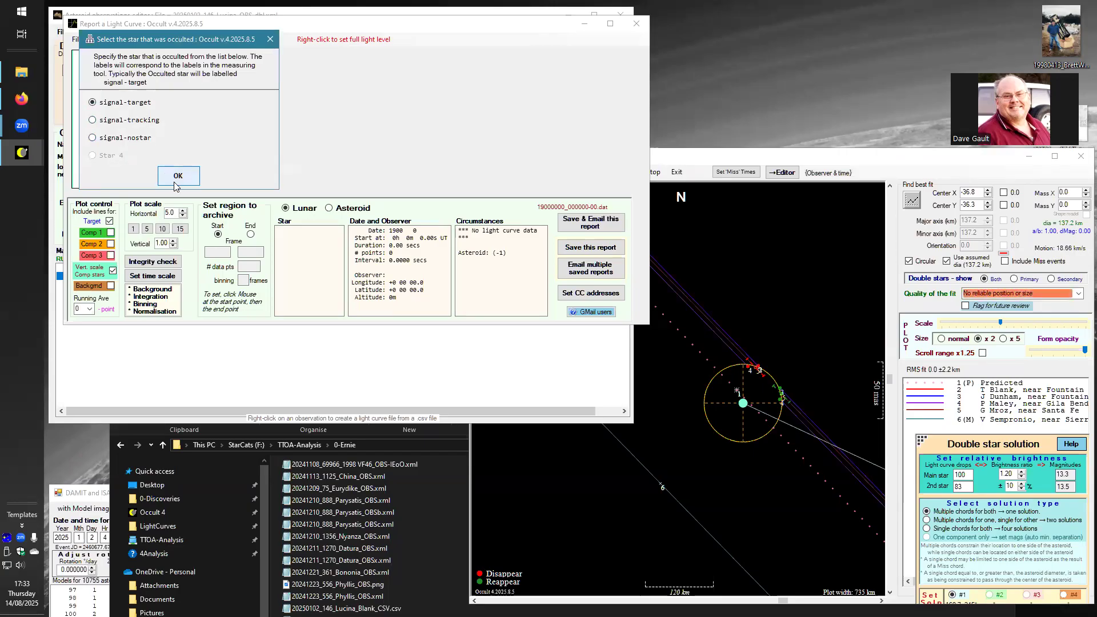
# Choose signal-target as the occulted star, exit the integrity check, and accept the binning settings with no normalisation
pyautogui.click(178, 177)
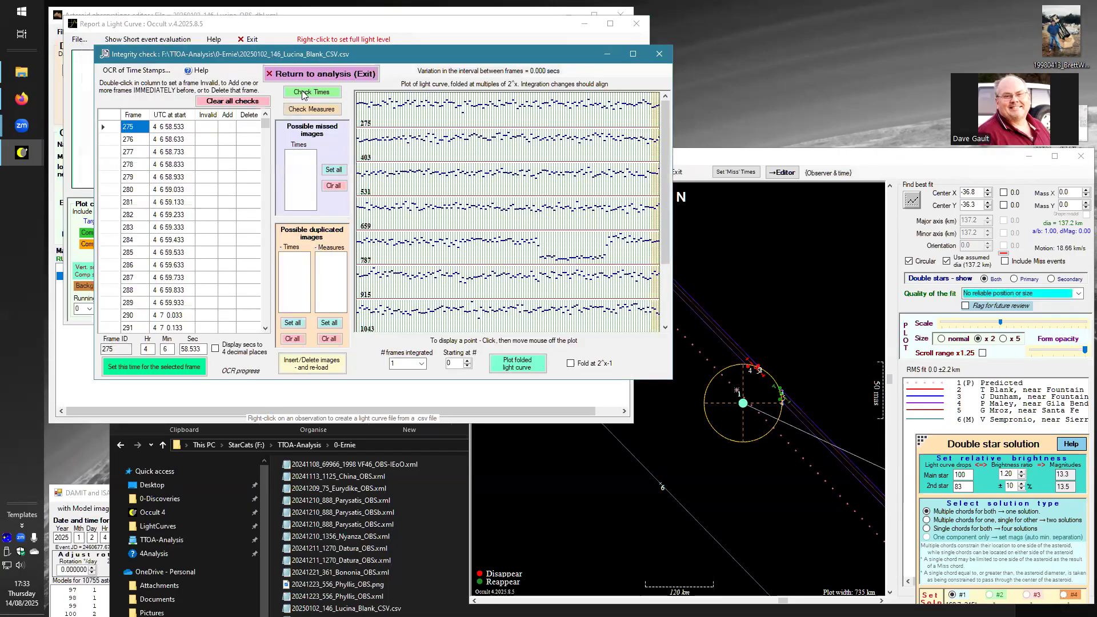
pyautogui.click(313, 76)
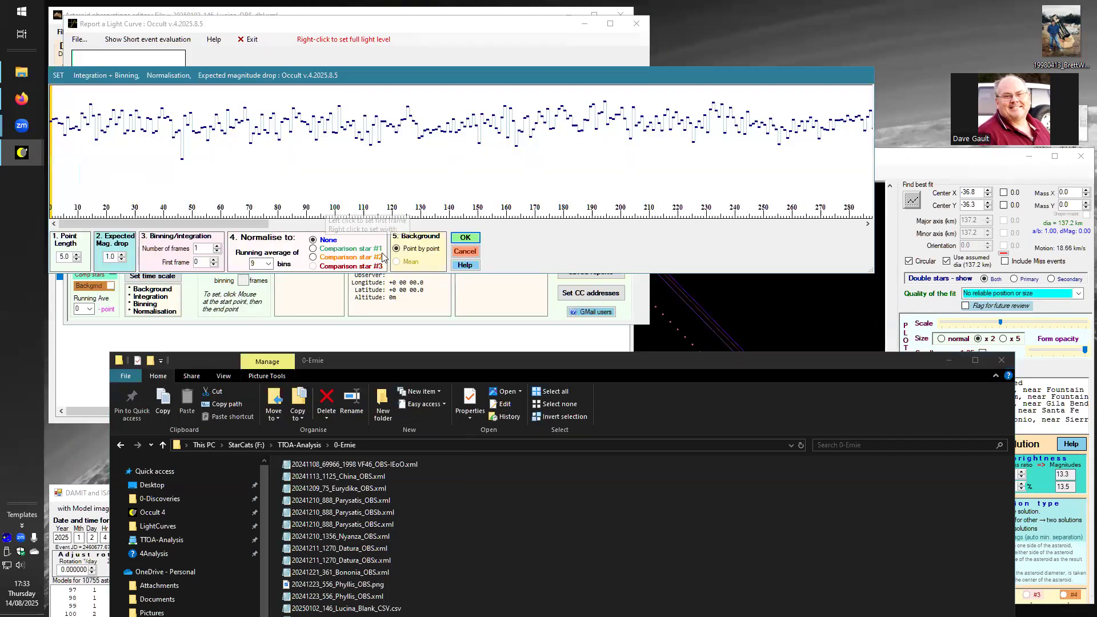
pyautogui.click(461, 239)
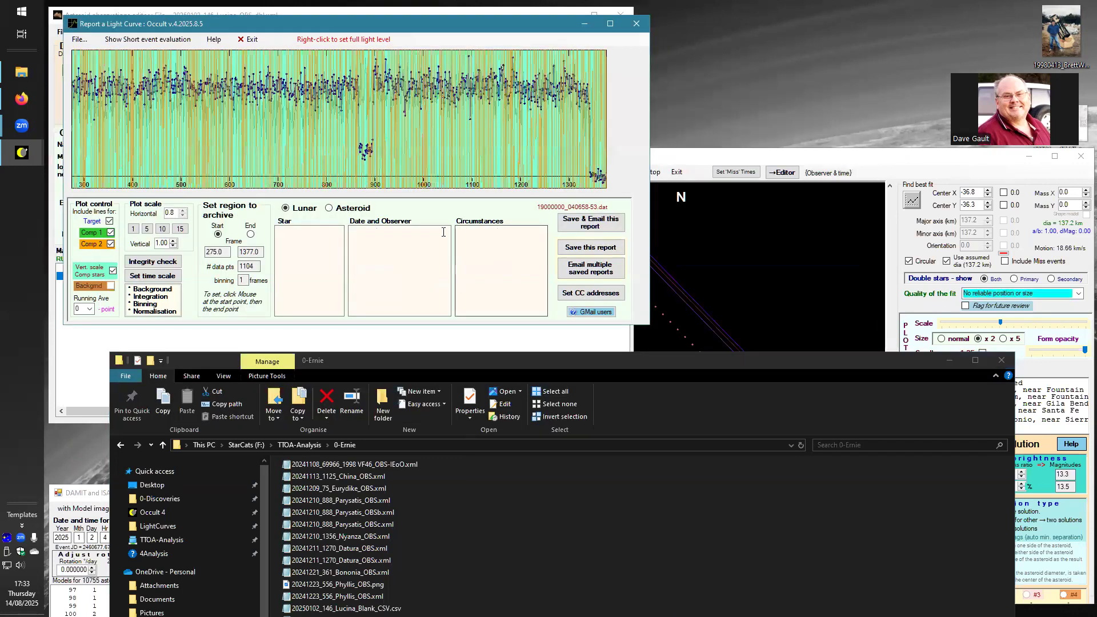
# Hide the Comp 1 and Comp 2 lines and set the full light level at the target's unocculted baseline
pyautogui.moveTo(447, 25); pyautogui.dragTo(719, 210)
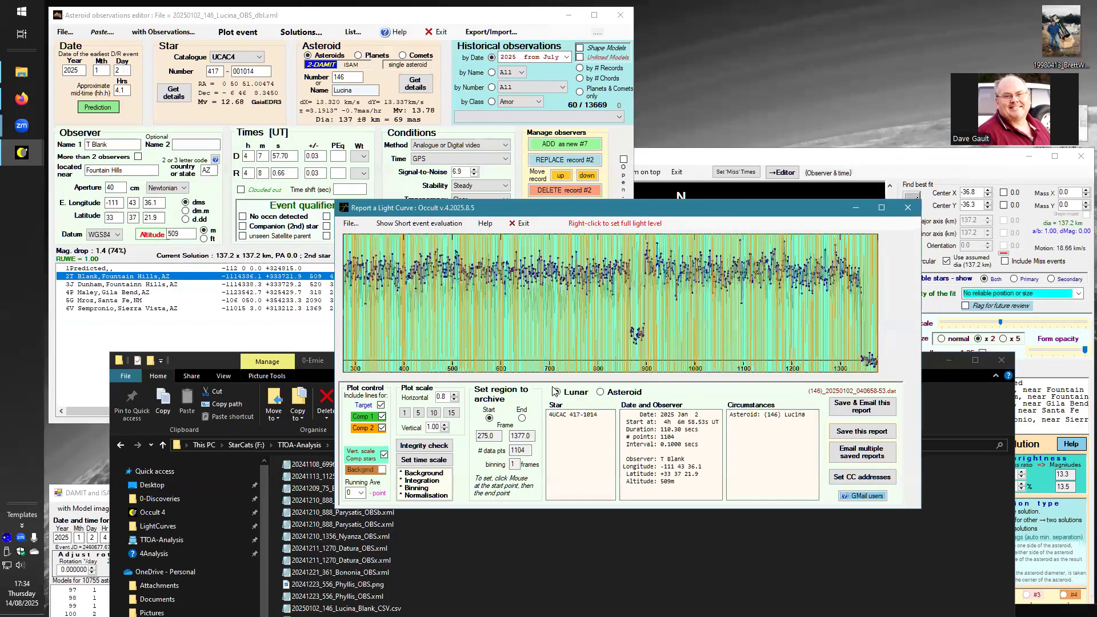
pyautogui.click(382, 428)
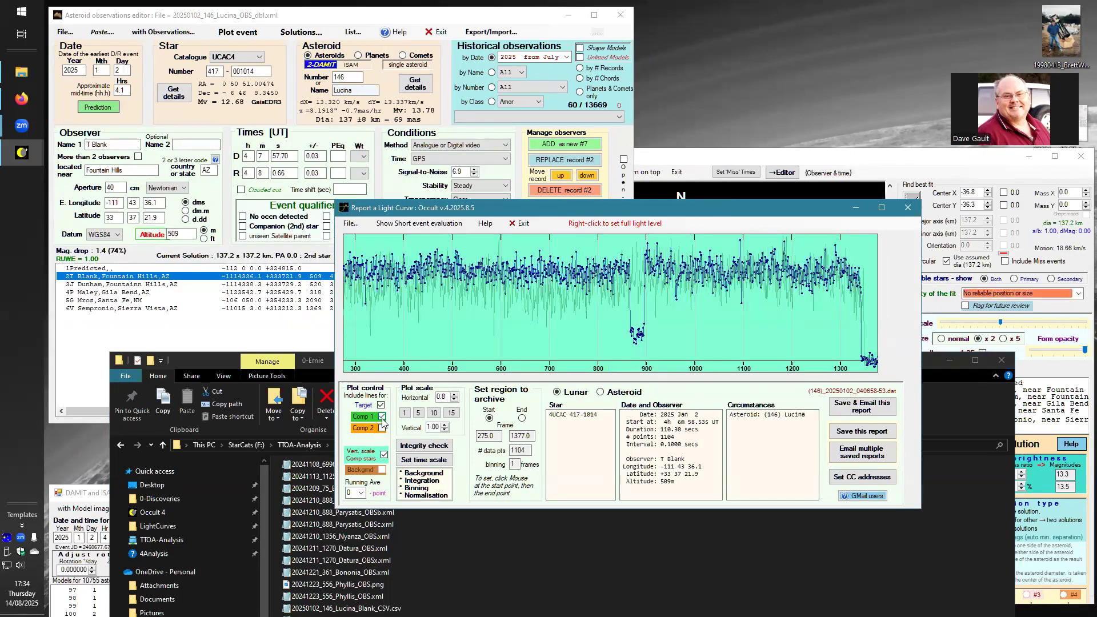
pyautogui.click(382, 418)
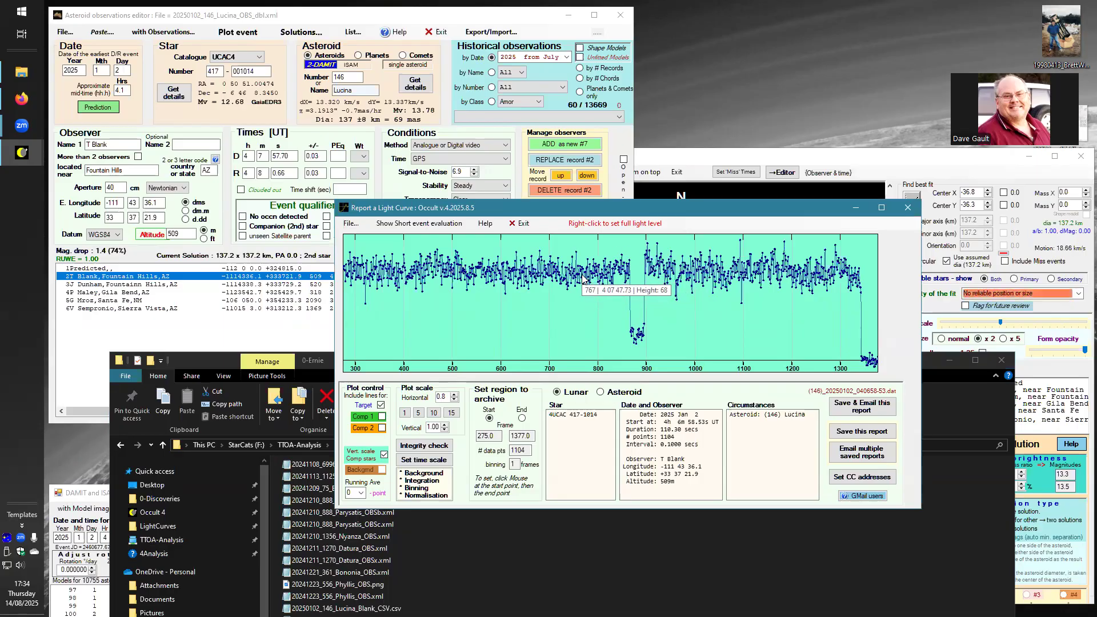
pyautogui.rightClick(633, 276)
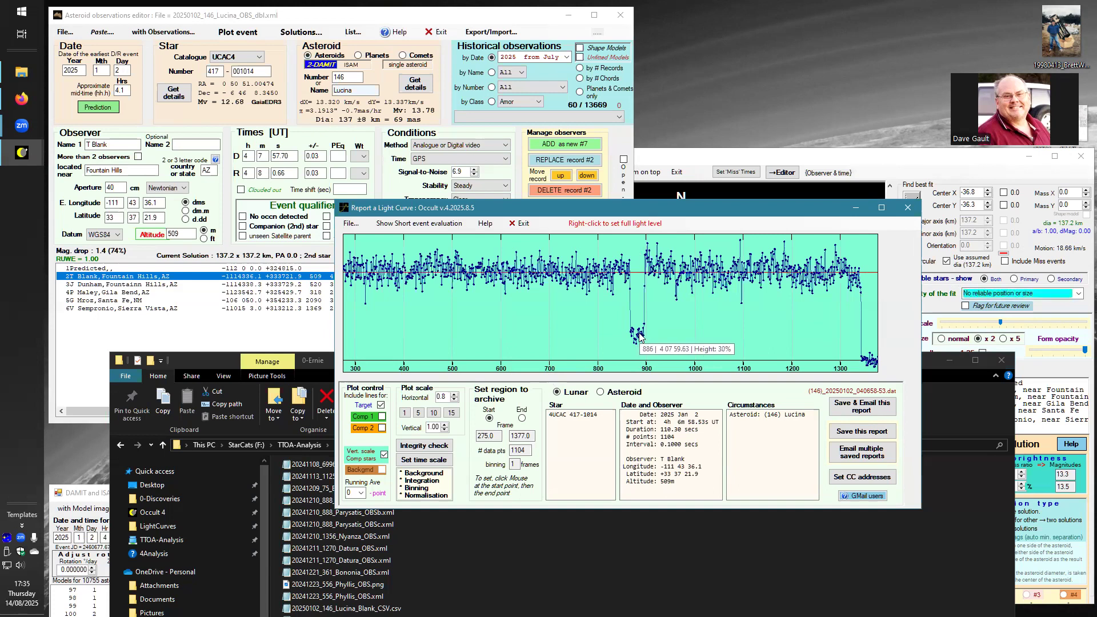
# Compare record 2's expanded free-text remarks with the depth of its light-curve drop, and close the report and remarks
pyautogui.click(192, 278)
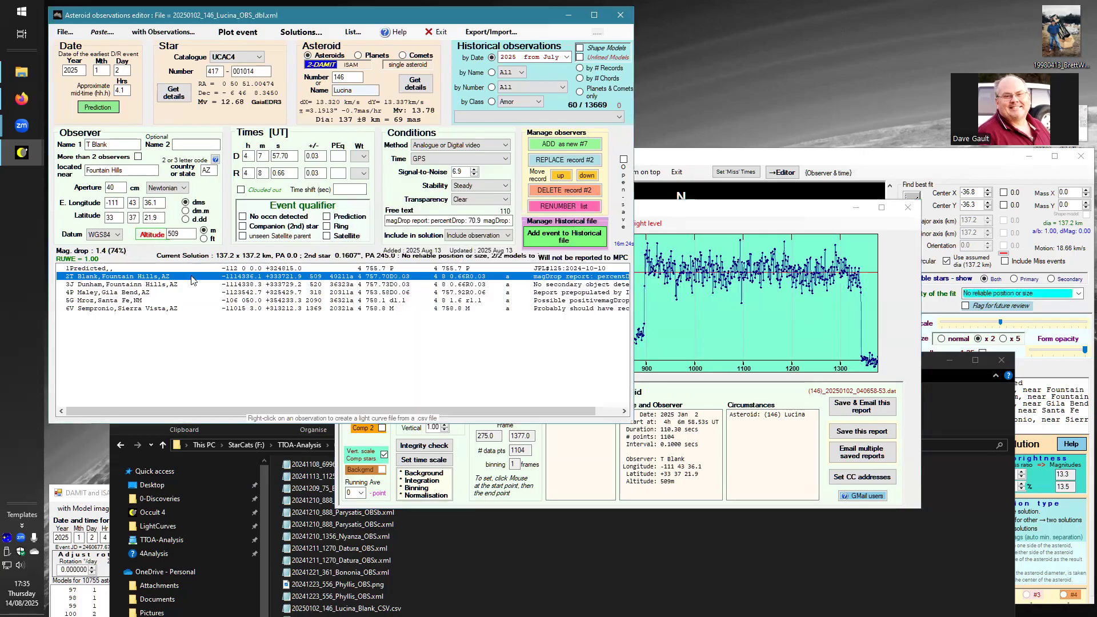
pyautogui.click(474, 220)
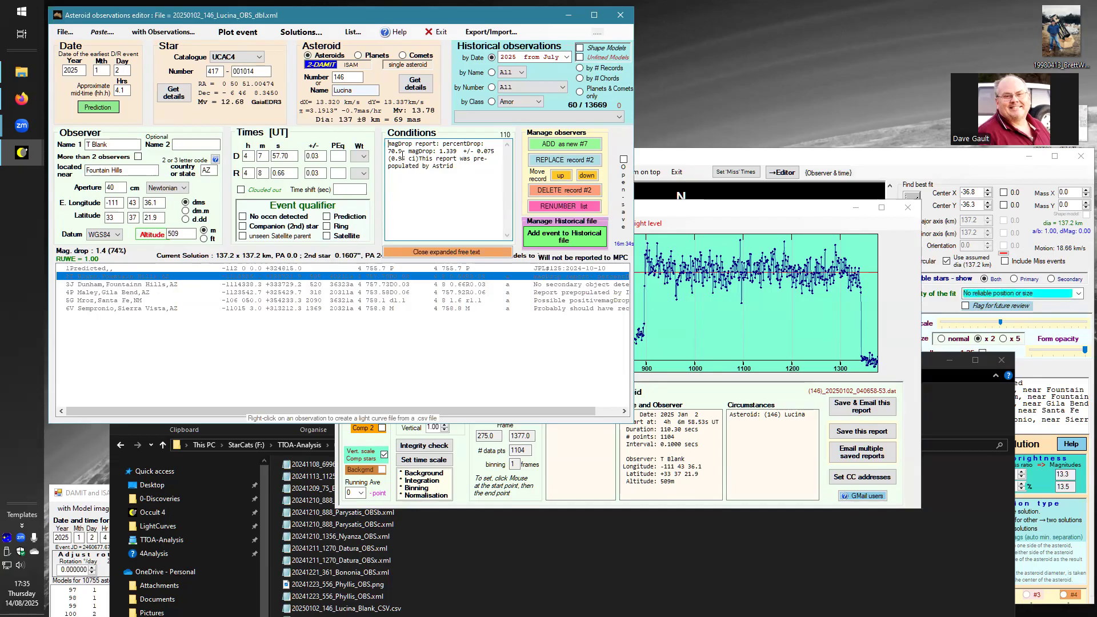
pyautogui.click(694, 210)
pyautogui.moveTo(639, 336)
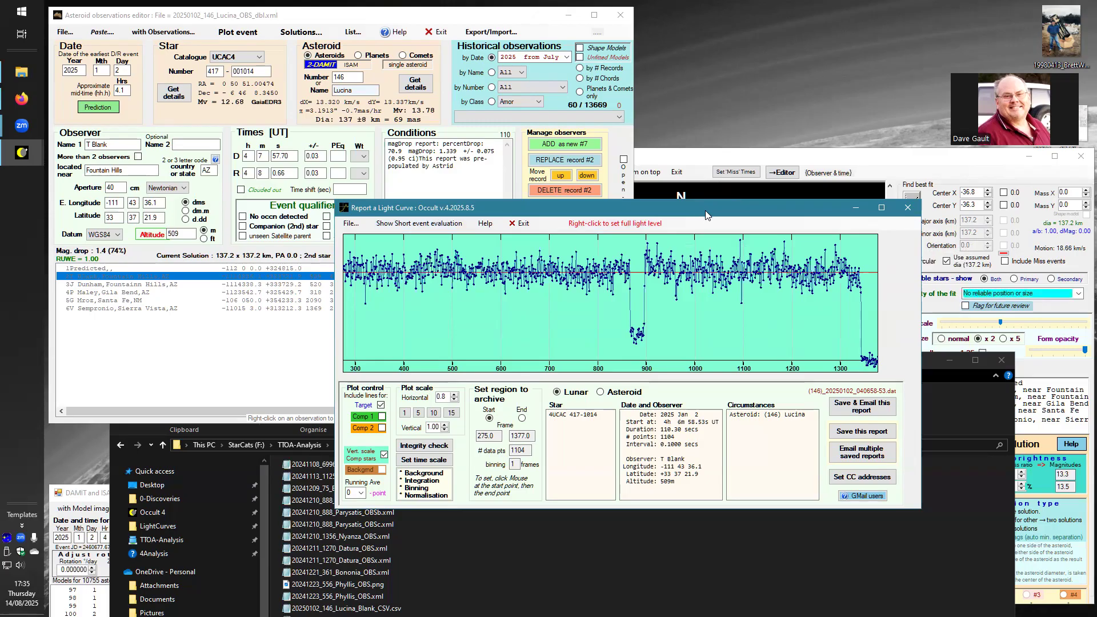
pyautogui.moveTo(706, 211); pyautogui.dragTo(742, 216)
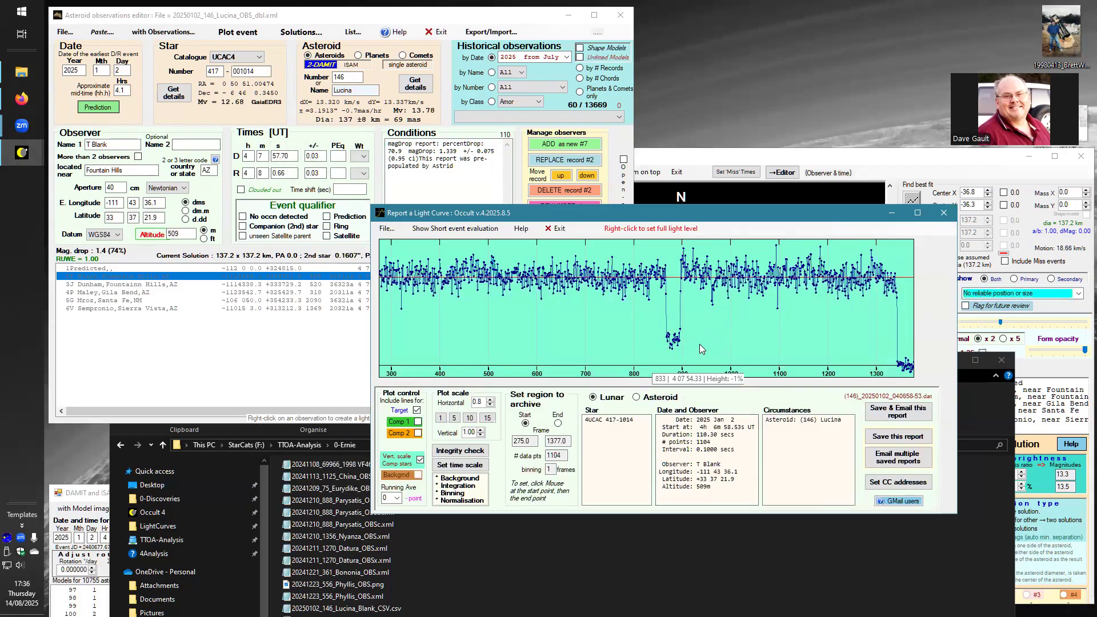
pyautogui.click(943, 215)
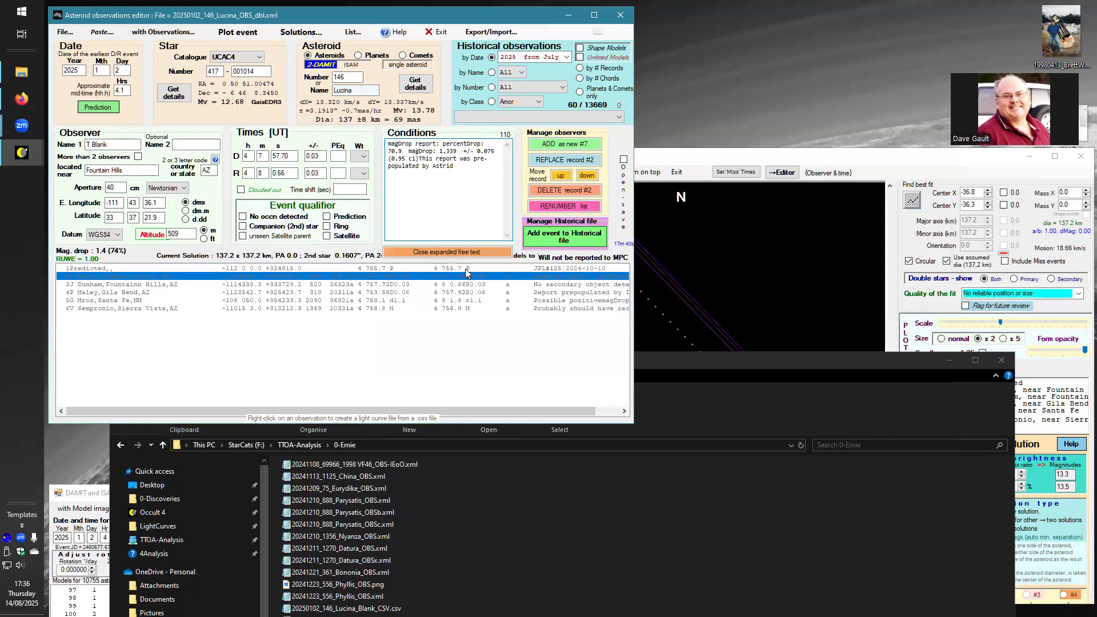
pyautogui.click(466, 252)
# Open the Light Curve Report form for observation record 3 (Fountain Hills) and load that observer's Lucina CSV file
pyautogui.click(100, 284)
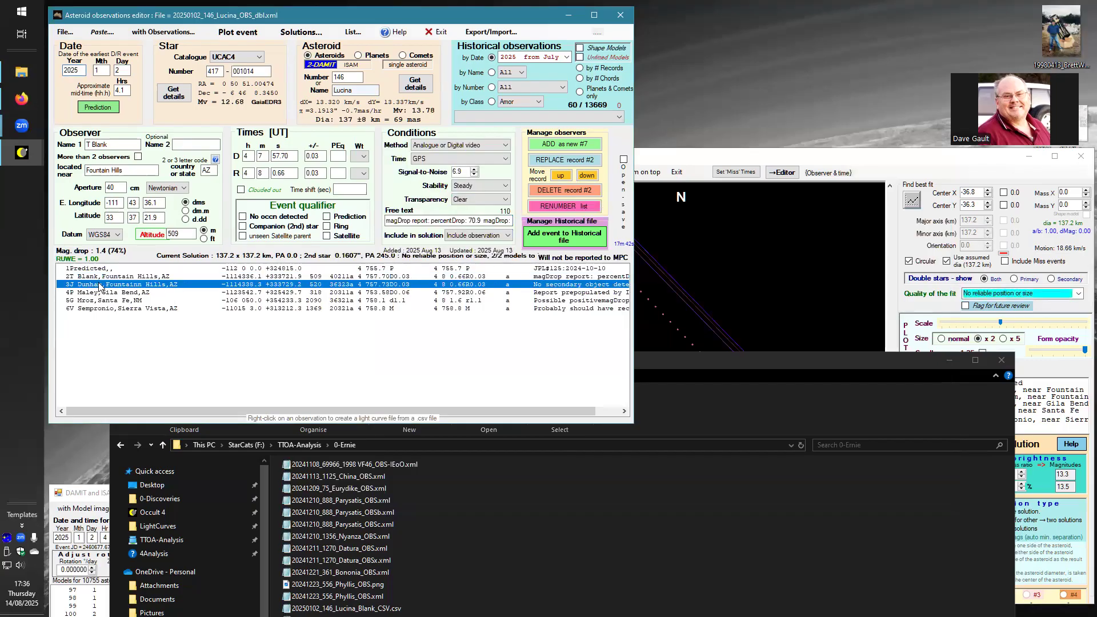
pyautogui.rightClick(448, 285)
pyautogui.click(606, 360)
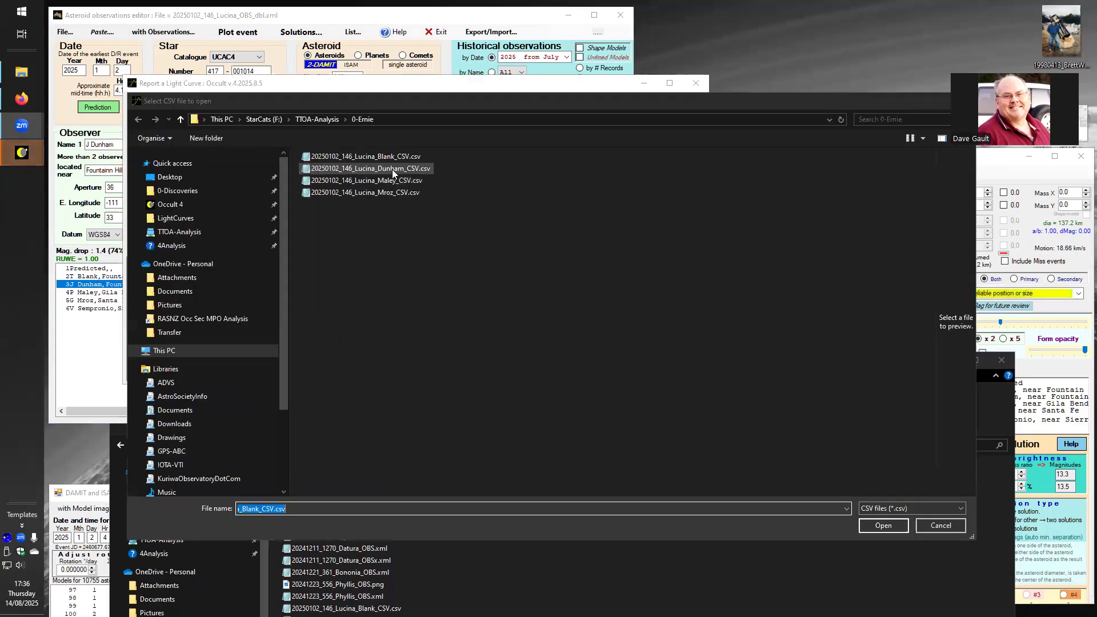
pyautogui.click(392, 169)
pyautogui.click(897, 525)
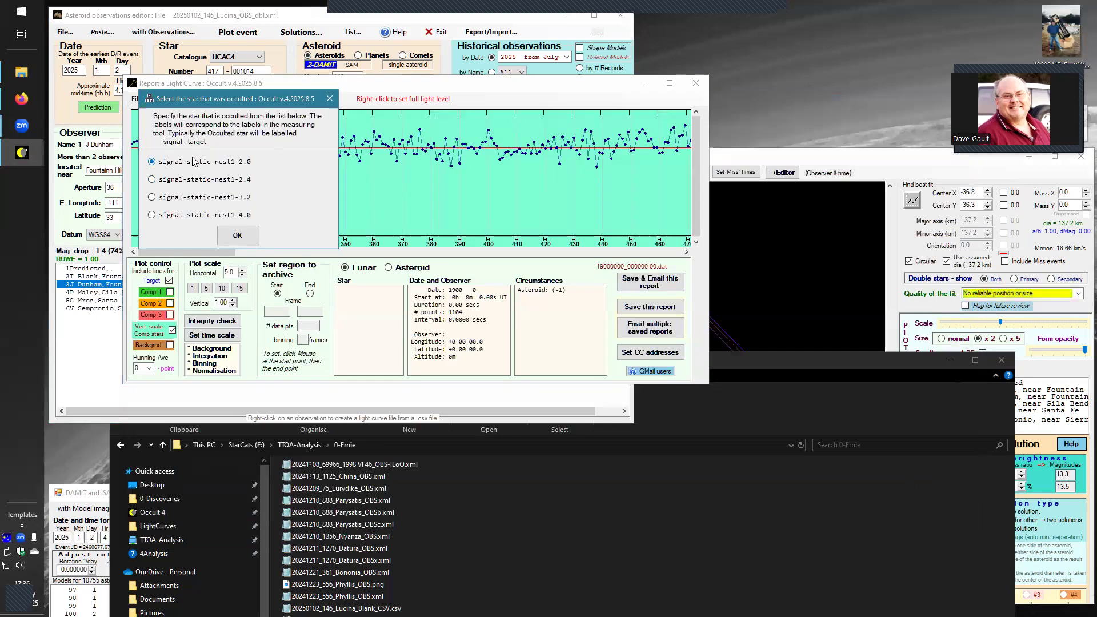
# Choose signal-static-nest1-3.2 as the occulted star, exit the integrity check, and accept the binning settings with no normalisation
pyautogui.click(227, 199)
pyautogui.click(251, 239)
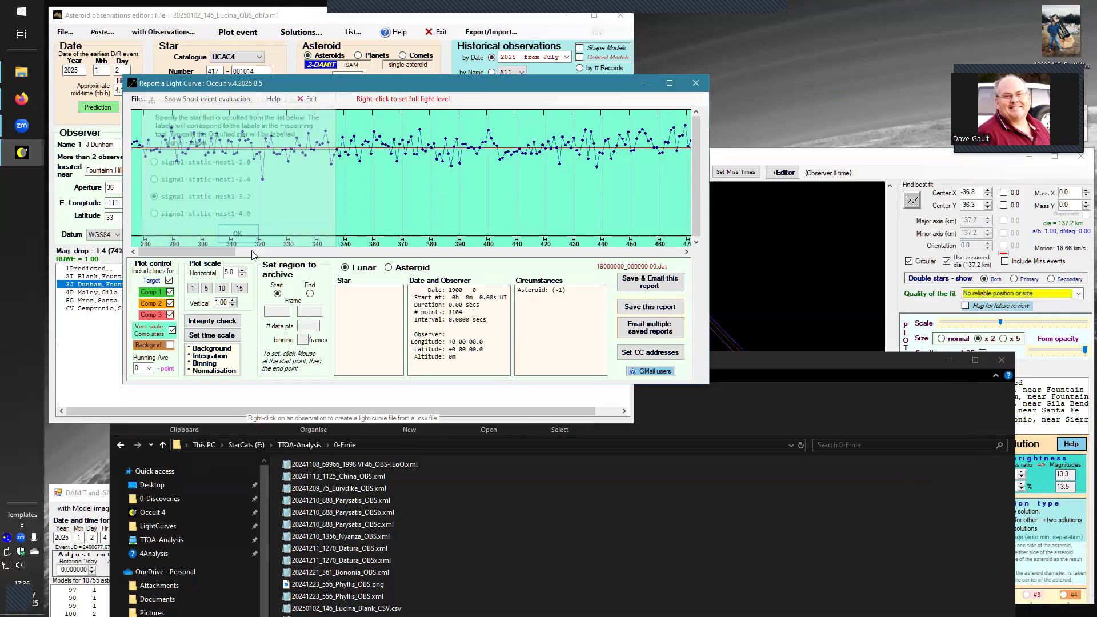
pyautogui.click(368, 138)
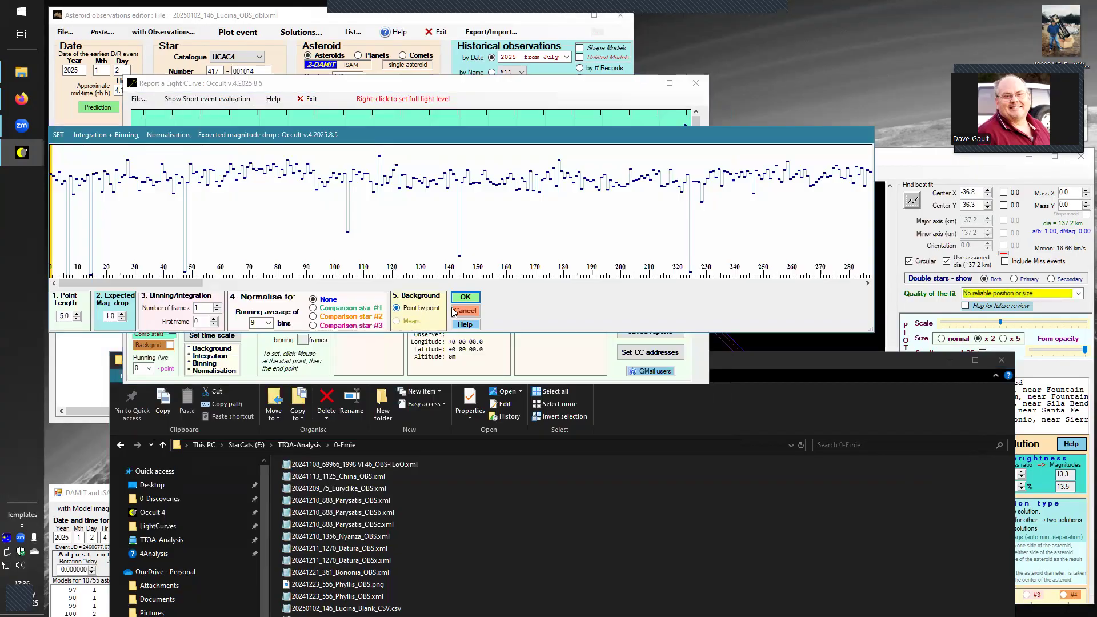
pyautogui.click(477, 300)
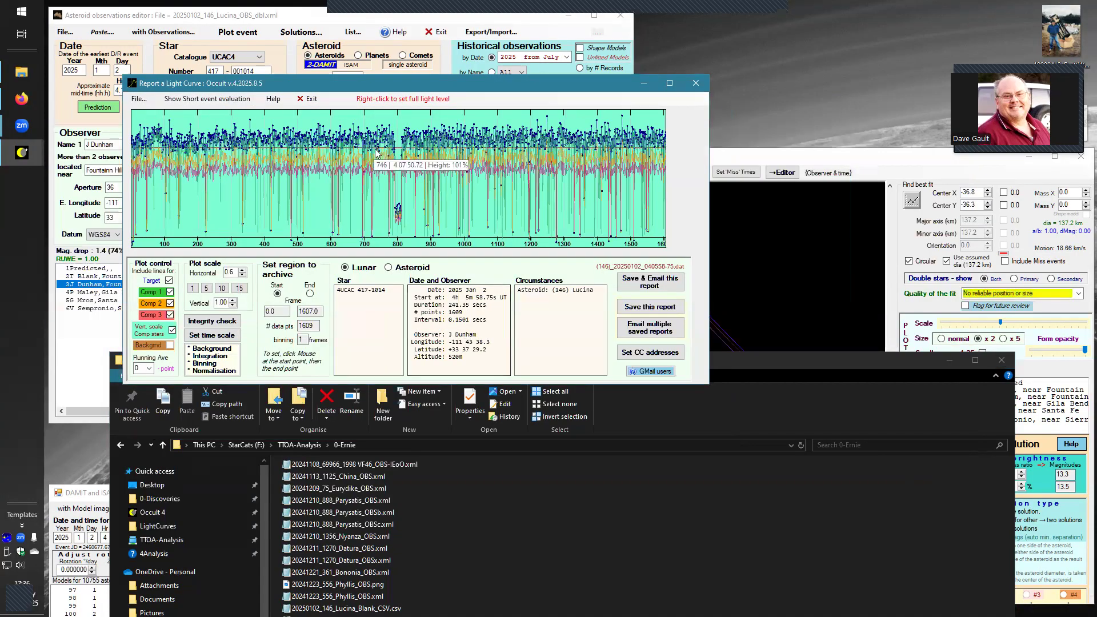
# Hide the Comp 1, Comp 2 and Comp 3 lines so only the target light curve is plotted
pyautogui.click(169, 314)
pyautogui.click(170, 303)
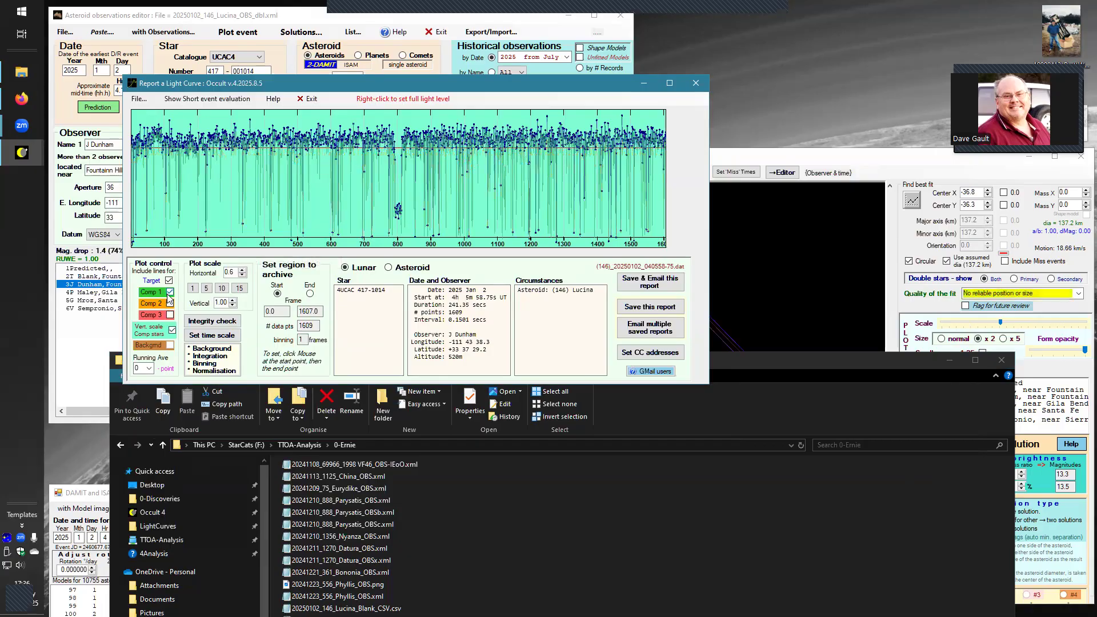
pyautogui.click(169, 293)
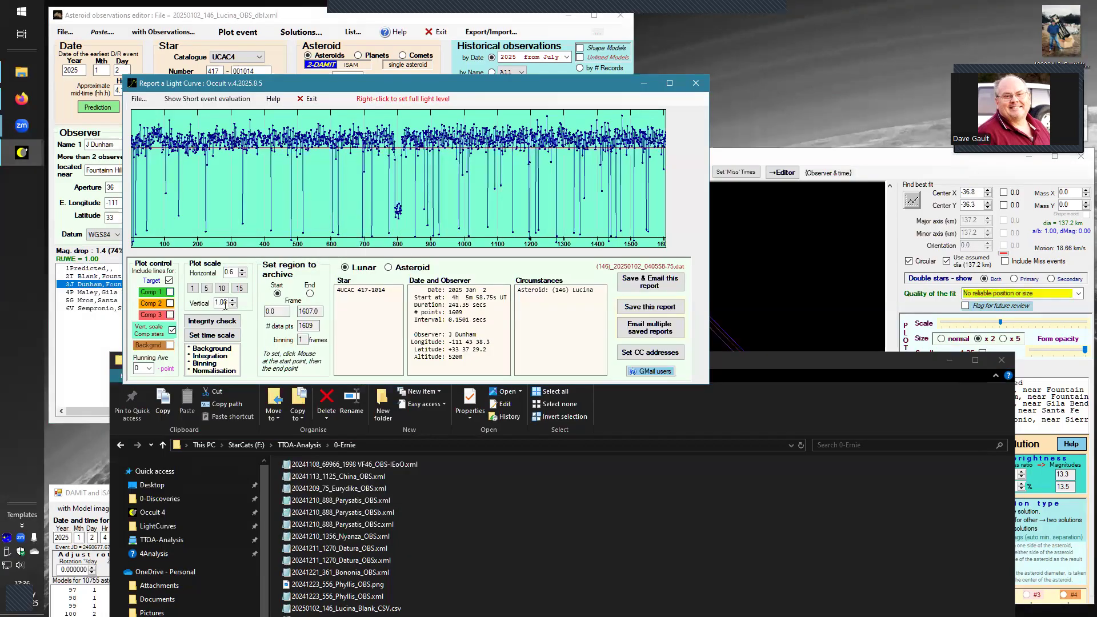
# Set the horizontal plot scale to 5 and set the full light level at the unocculted baseline near the occultation drop
pyautogui.click(193, 288)
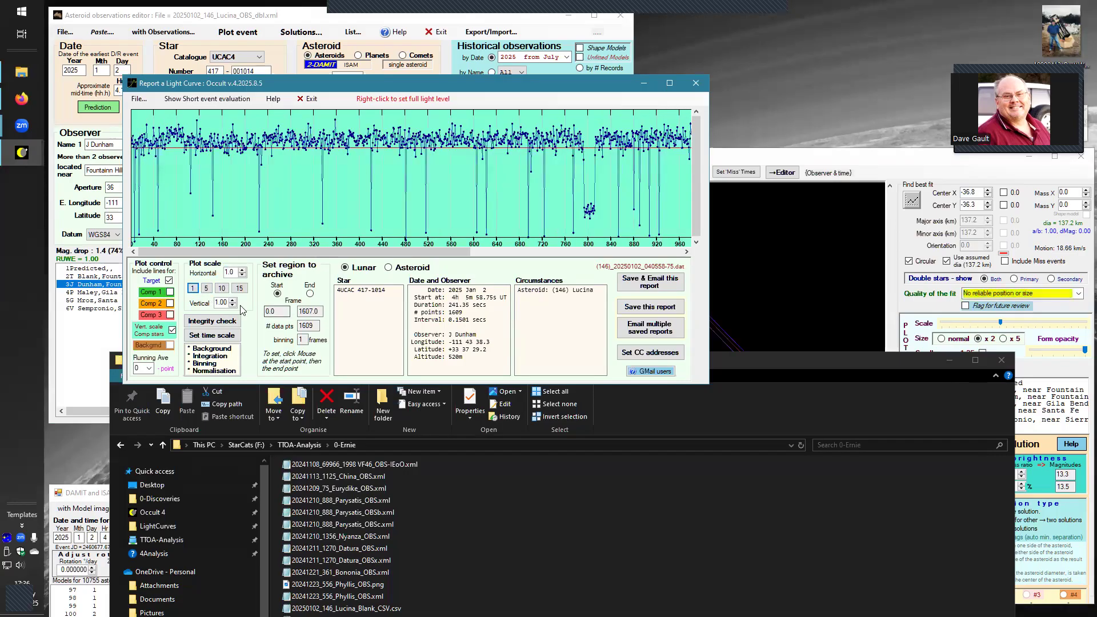
pyautogui.click(207, 289)
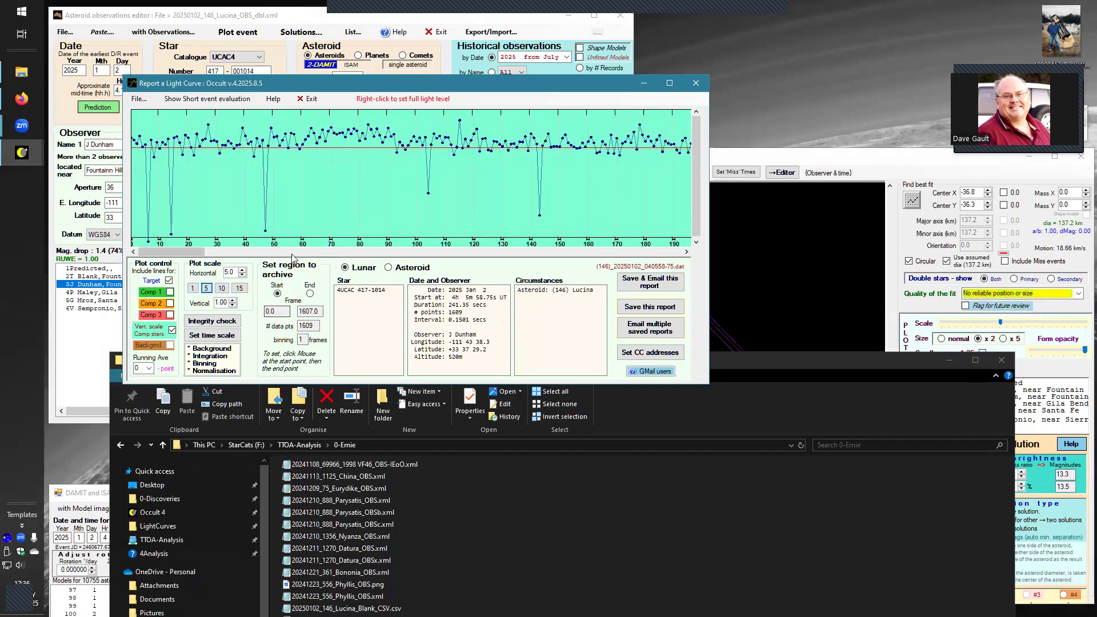
pyautogui.moveTo(181, 254); pyautogui.dragTo(417, 269)
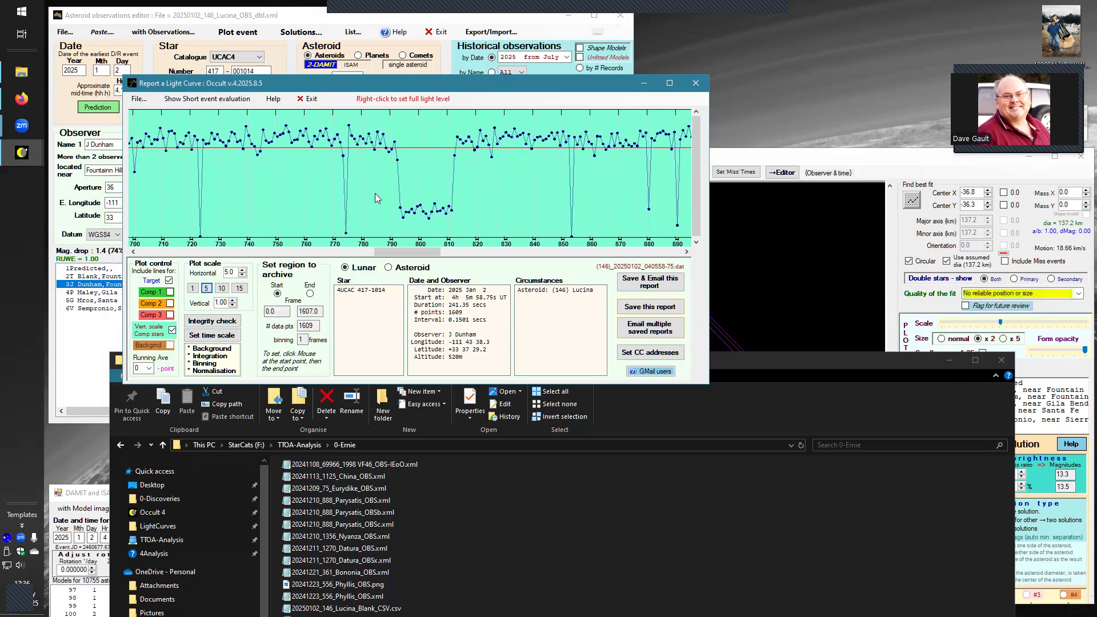
pyautogui.rightClick(320, 140)
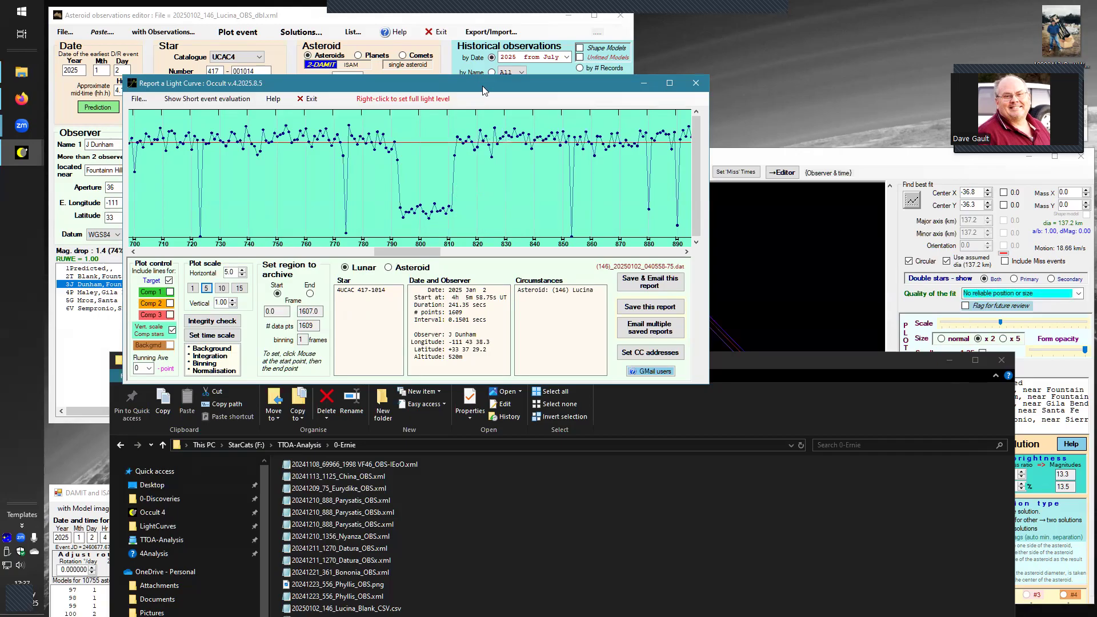
# Compare record 3's expanded free-text remarks with the occultation drop in its light curve
pyautogui.moveTo(483, 86); pyautogui.dragTo(838, 100)
pyautogui.click(165, 285)
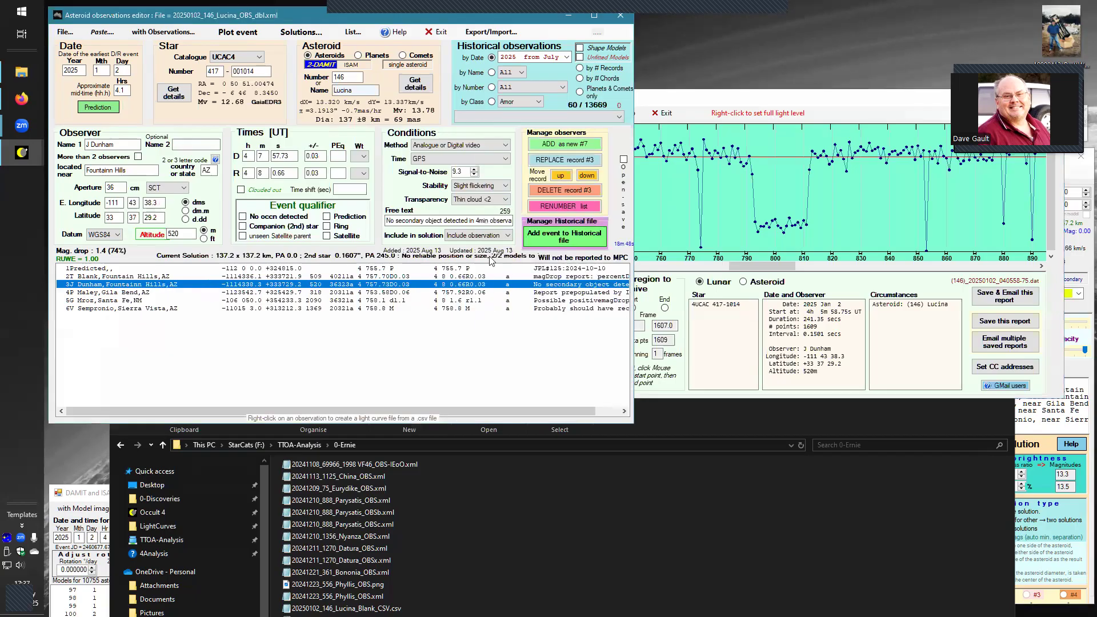
pyautogui.click(446, 221)
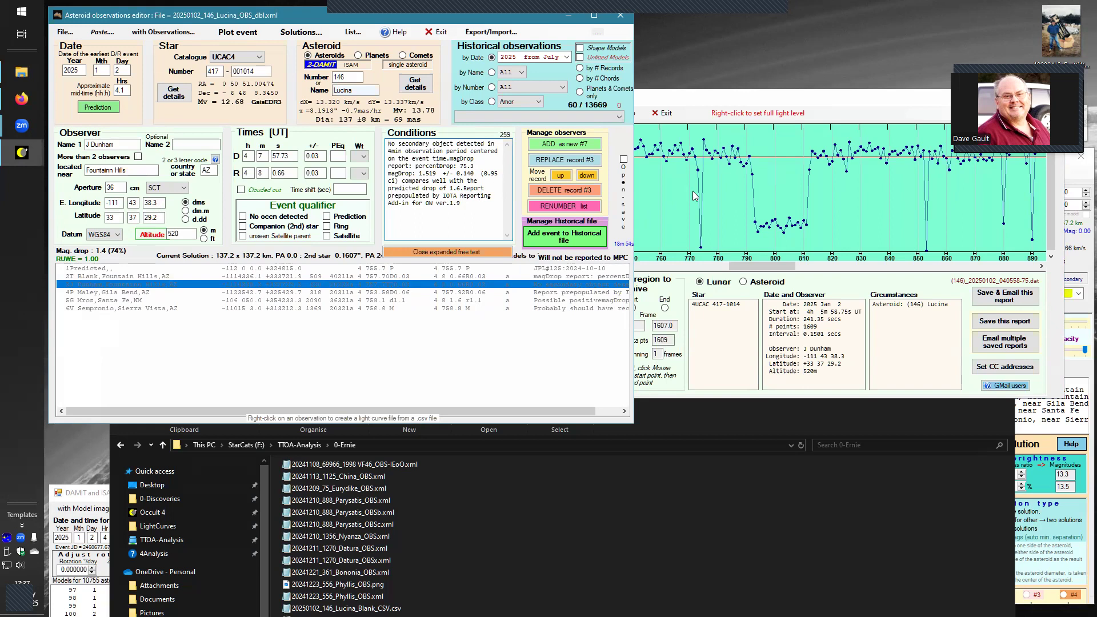
pyautogui.click(763, 100)
pyautogui.moveTo(749, 199)
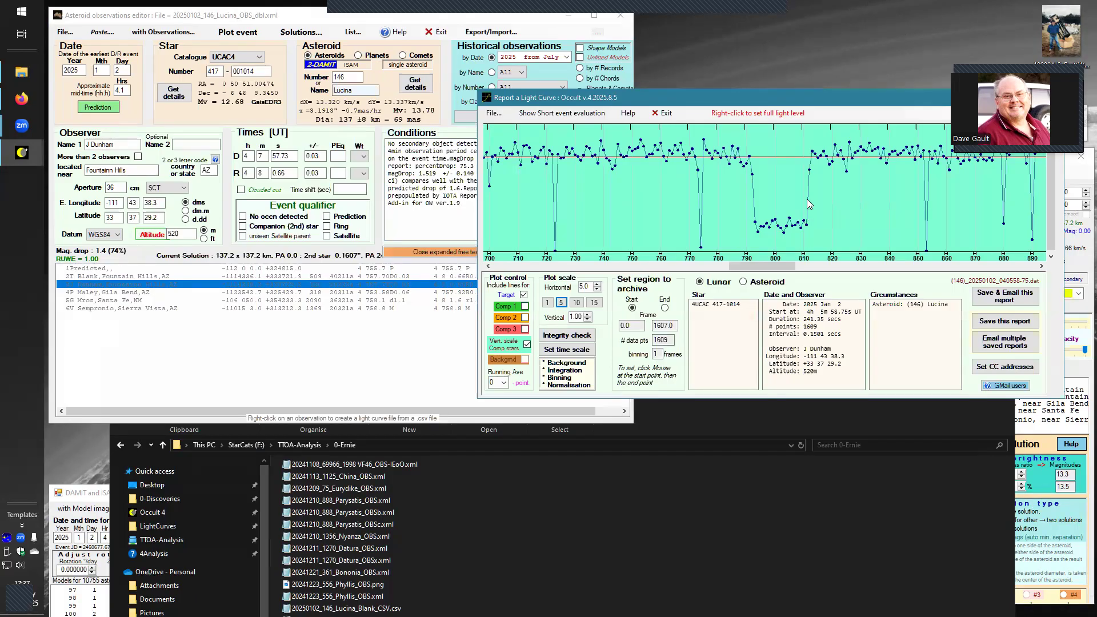
pyautogui.moveTo(804, 109); pyautogui.dragTo(723, 157)
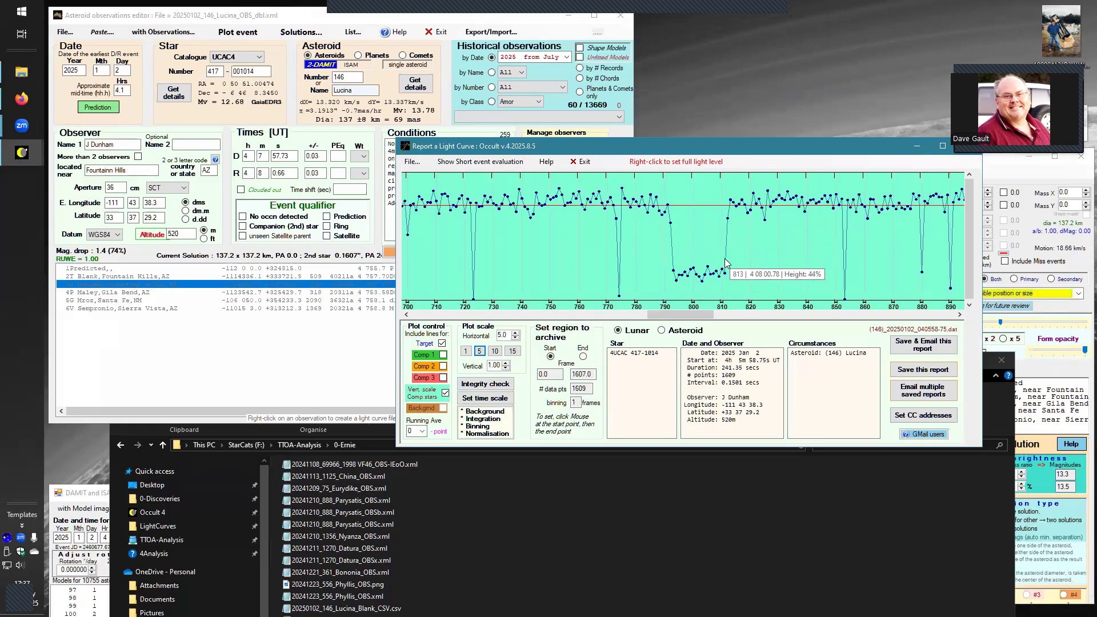
# Collapse record 3's expanded free-text remarks and open the matching Lucina CSV light curve for record 4, Gila Bend
pyautogui.moveTo(869, 149); pyautogui.dragTo(817, 169)
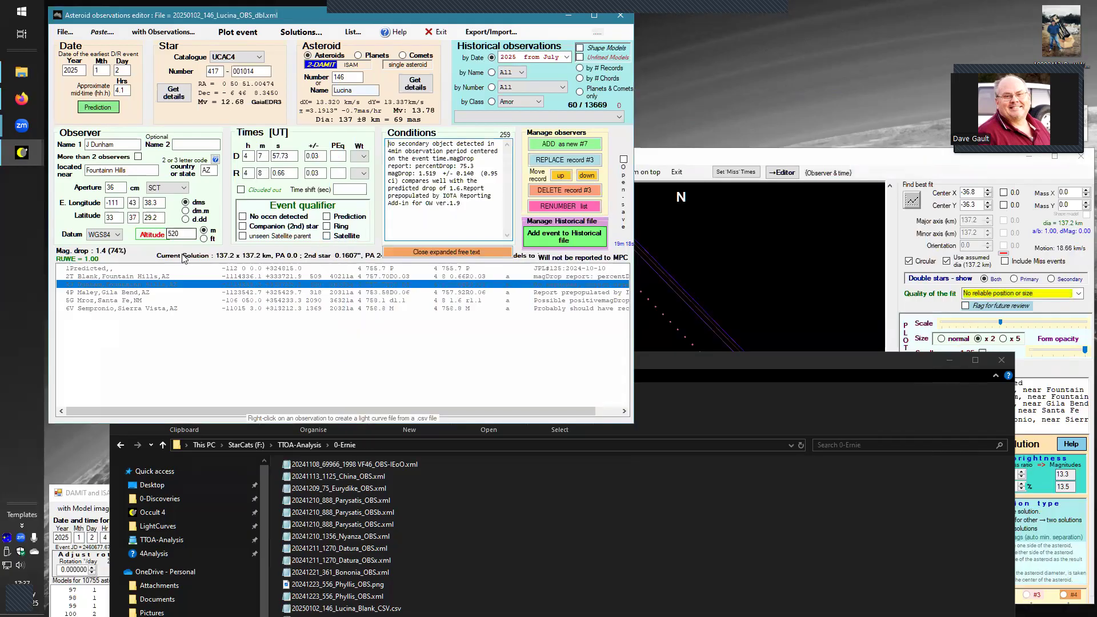
pyautogui.click(435, 252)
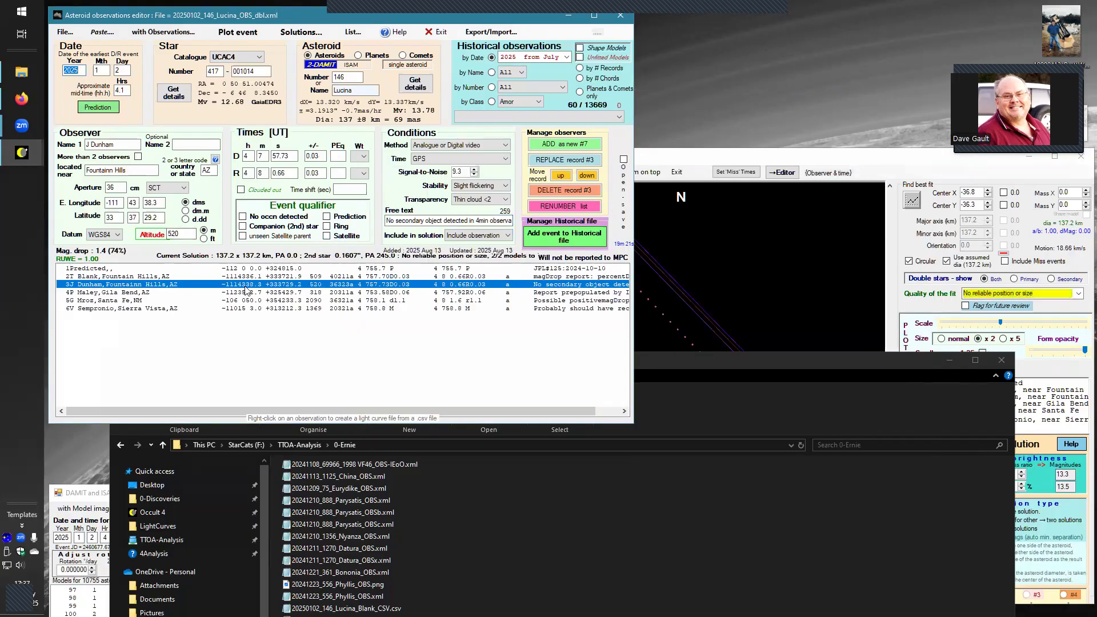
pyautogui.click(132, 292)
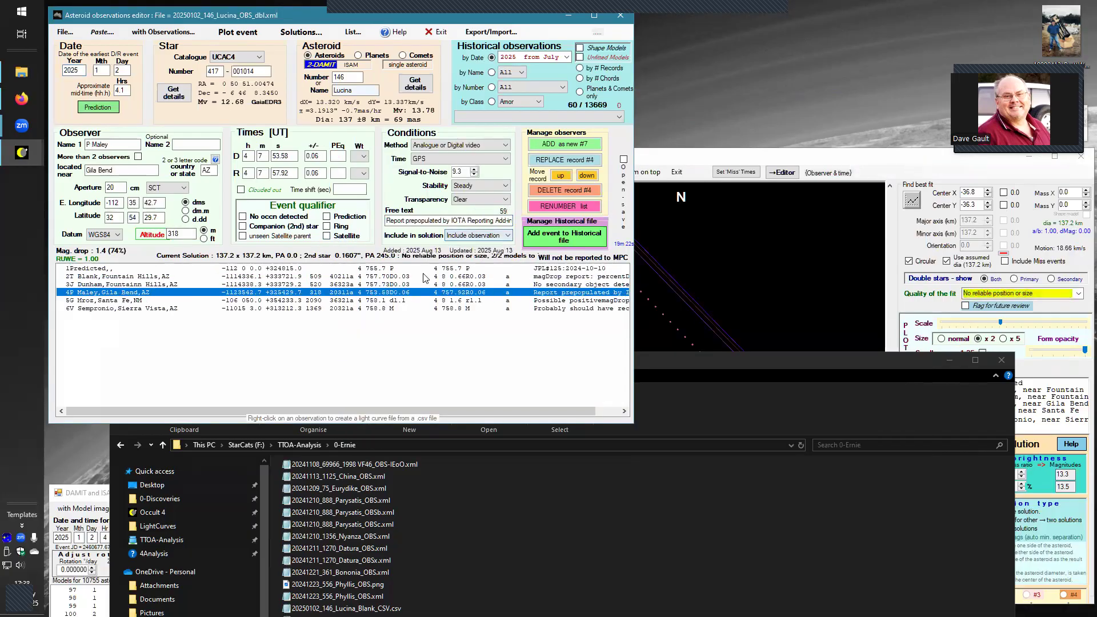
pyautogui.rightClick(466, 291)
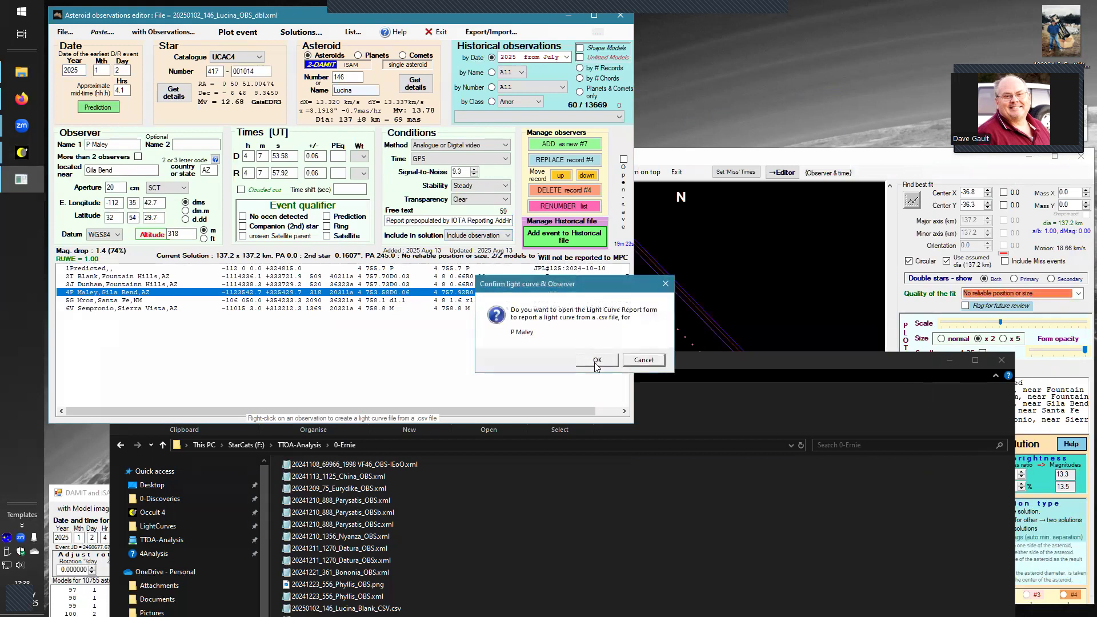
pyautogui.click(597, 361)
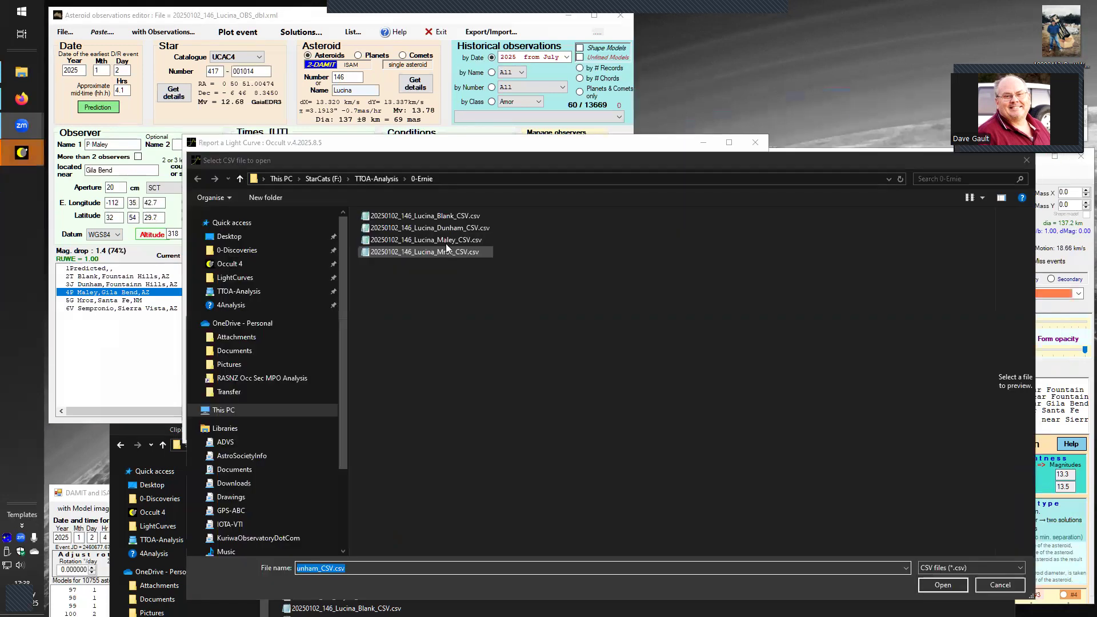
pyautogui.click(443, 241)
pyautogui.click(934, 586)
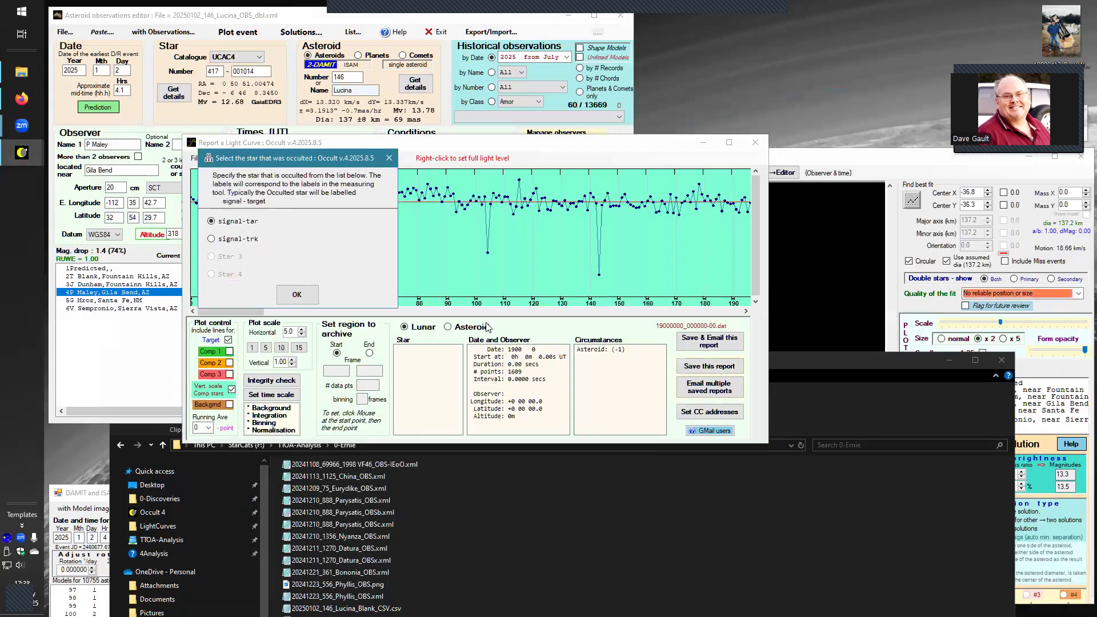
# Accept signal-tar as the occulted star and bin record 4's light curve by 8 frames from first frame 32, with no normalisation
pyautogui.click(295, 295)
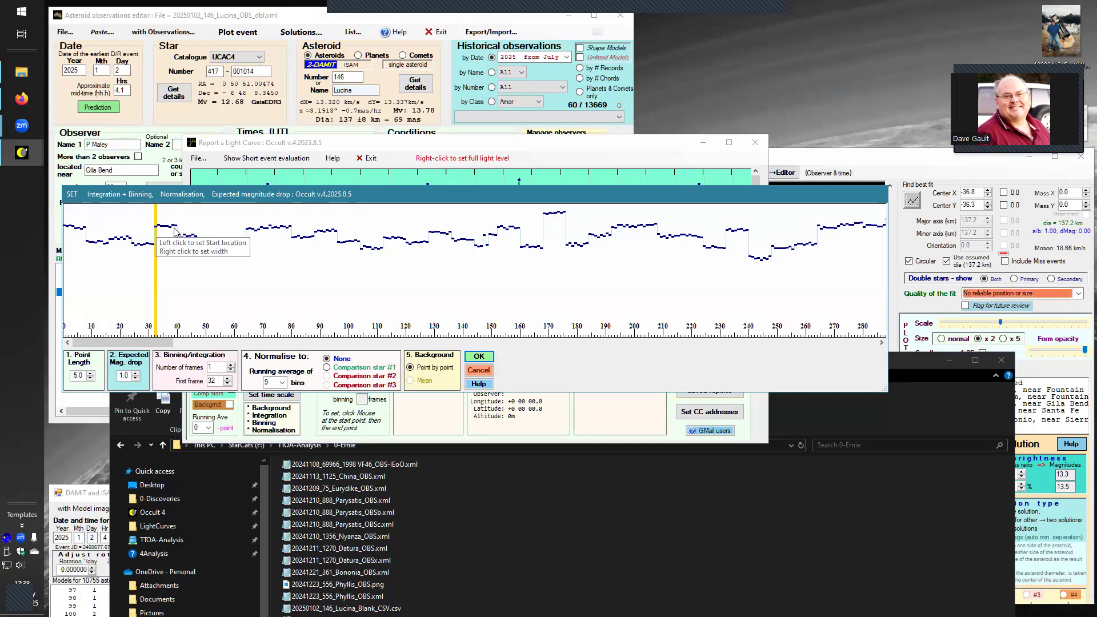
pyautogui.click(176, 229)
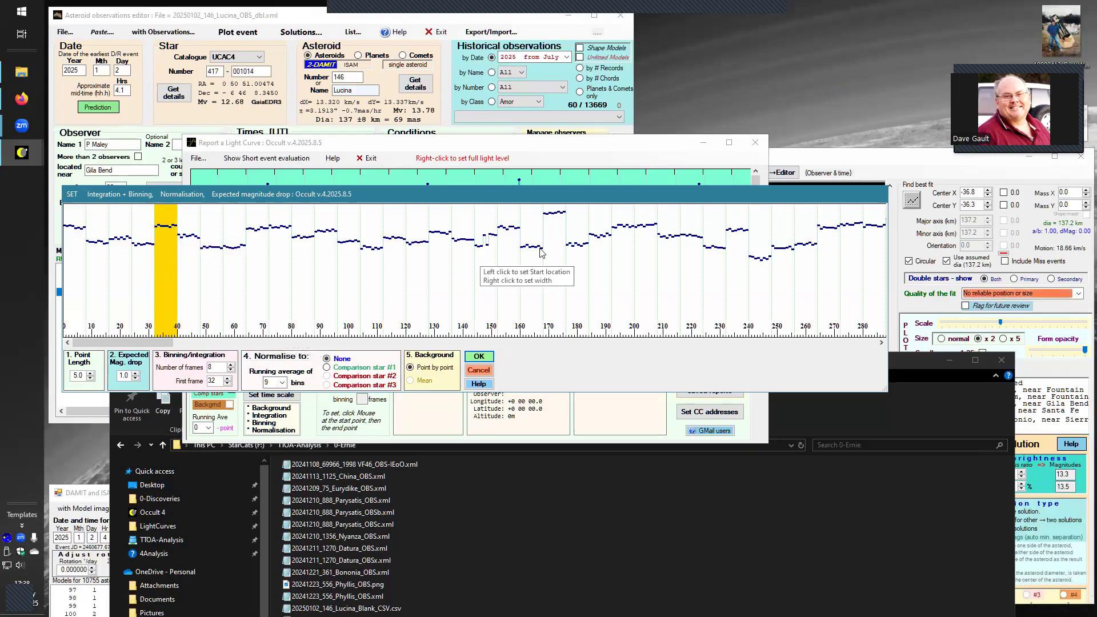
pyautogui.click(479, 357)
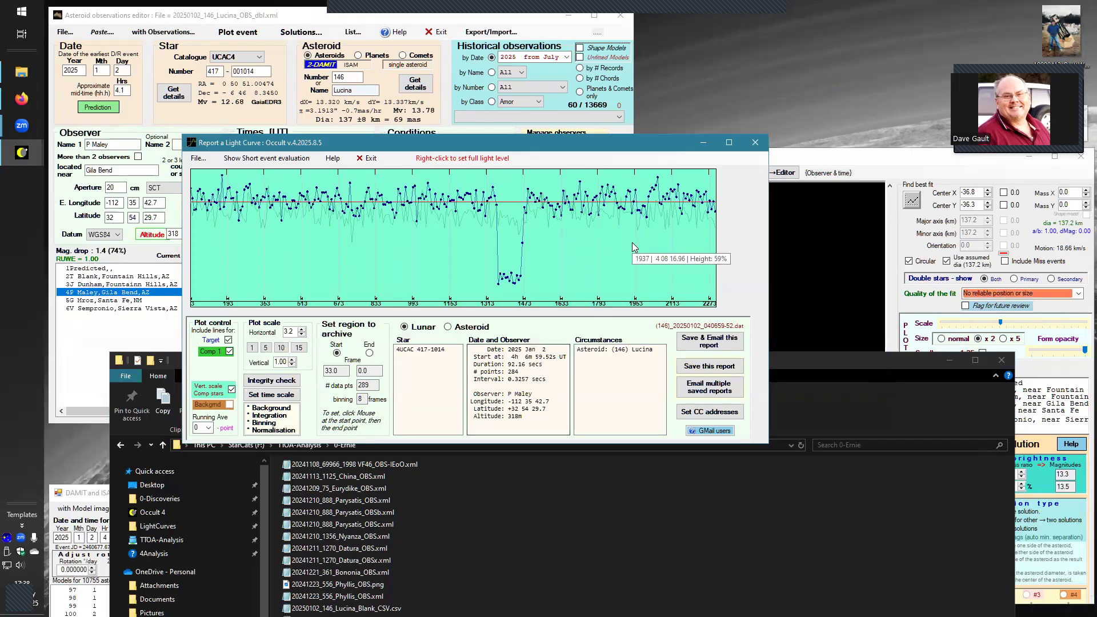
# Close record 4's light curve report and open the matching Lucina CSV light curve for record 5, Santa Fe
pyautogui.moveTo(621, 150); pyautogui.dragTo(791, 190)
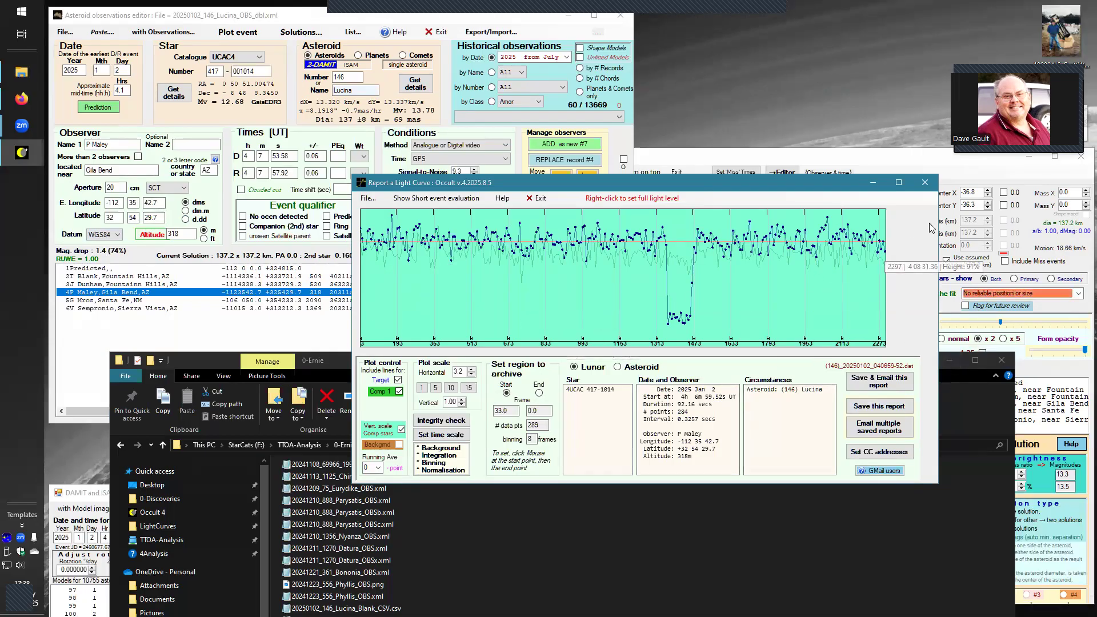
pyautogui.click(925, 183)
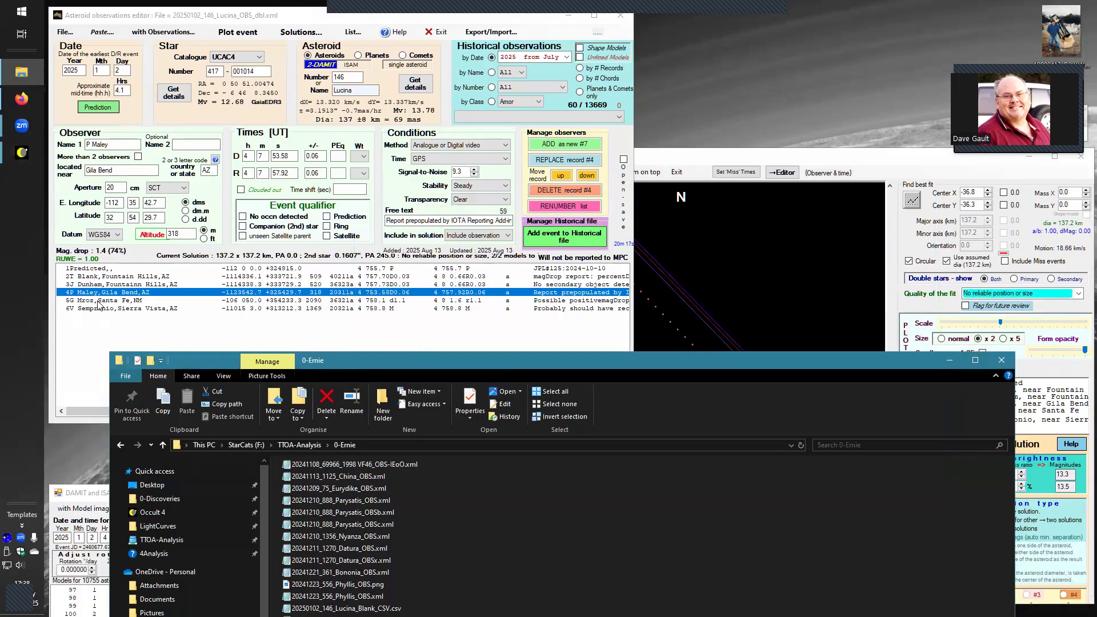
pyautogui.click(98, 301)
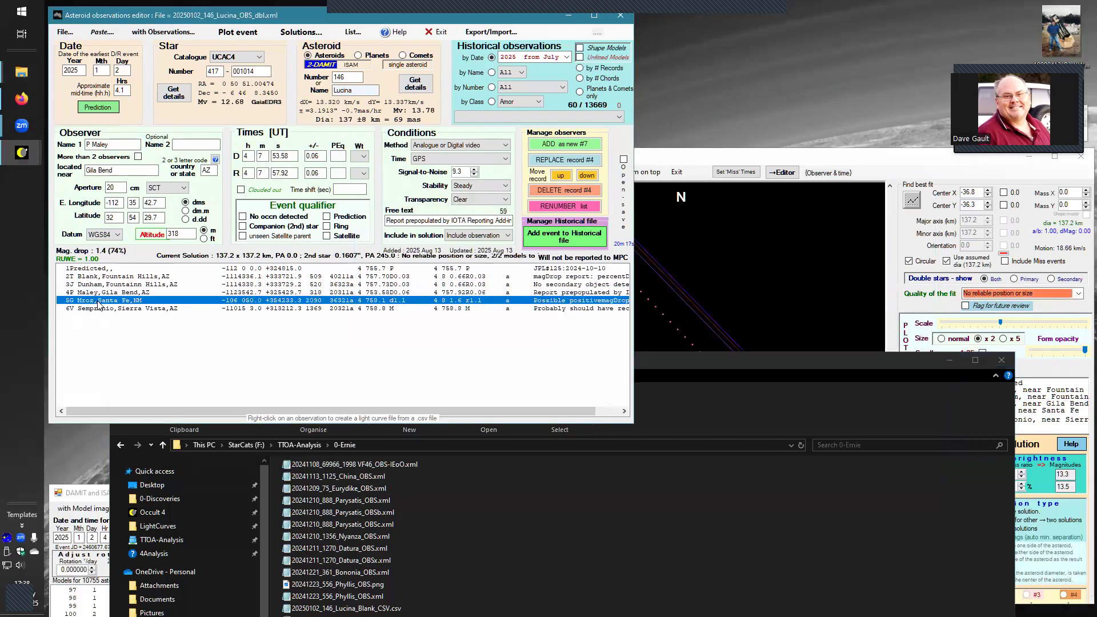
pyautogui.rightClick(393, 301)
pyautogui.click(592, 361)
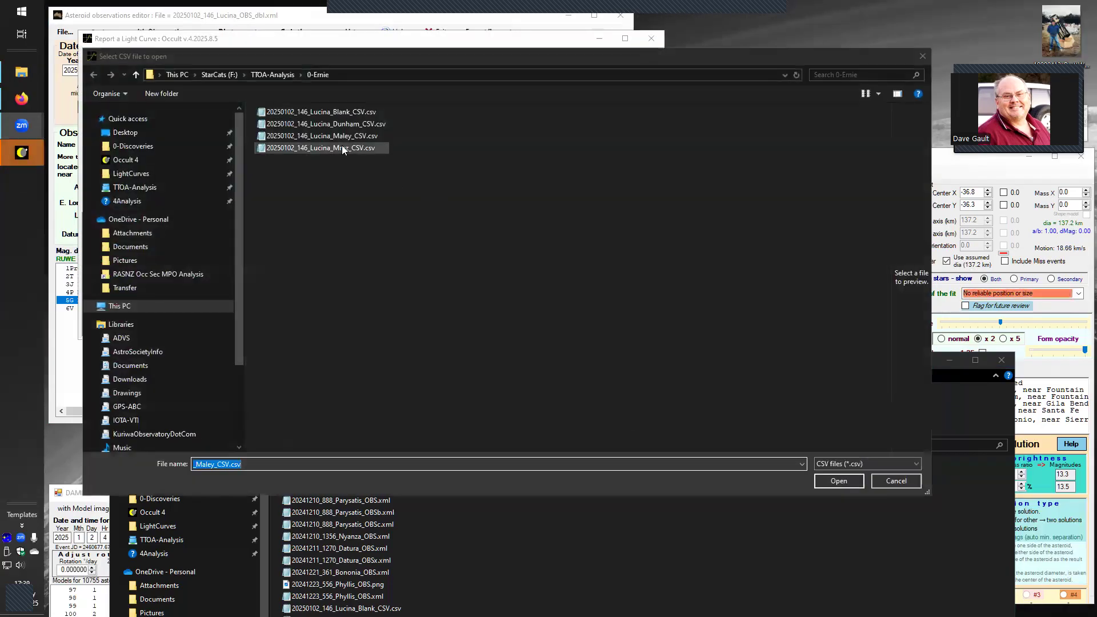
pyautogui.click(342, 148)
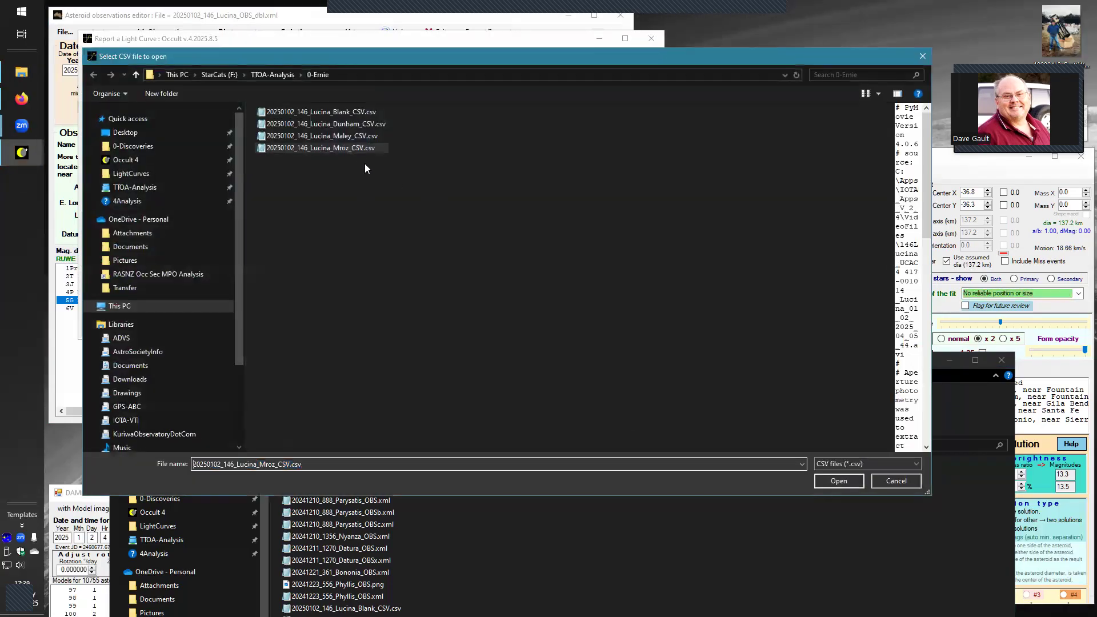
pyautogui.click(848, 476)
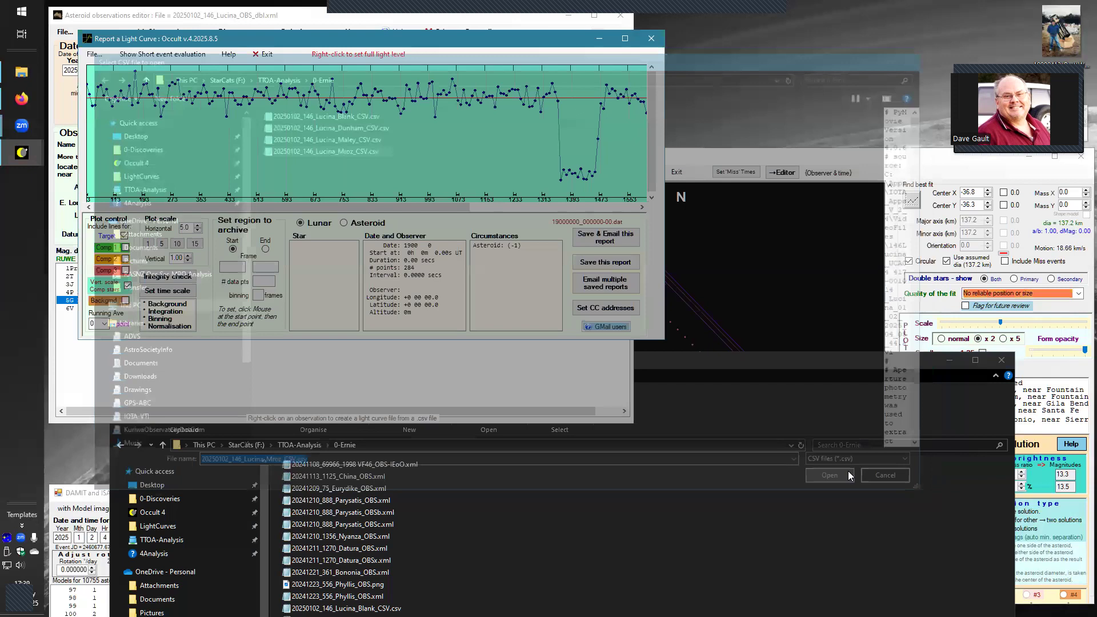
# Accept the preselected occulted star and bin record 5's light curve by 2 frames from first frame 75, with no normalisation
pyautogui.click(196, 189)
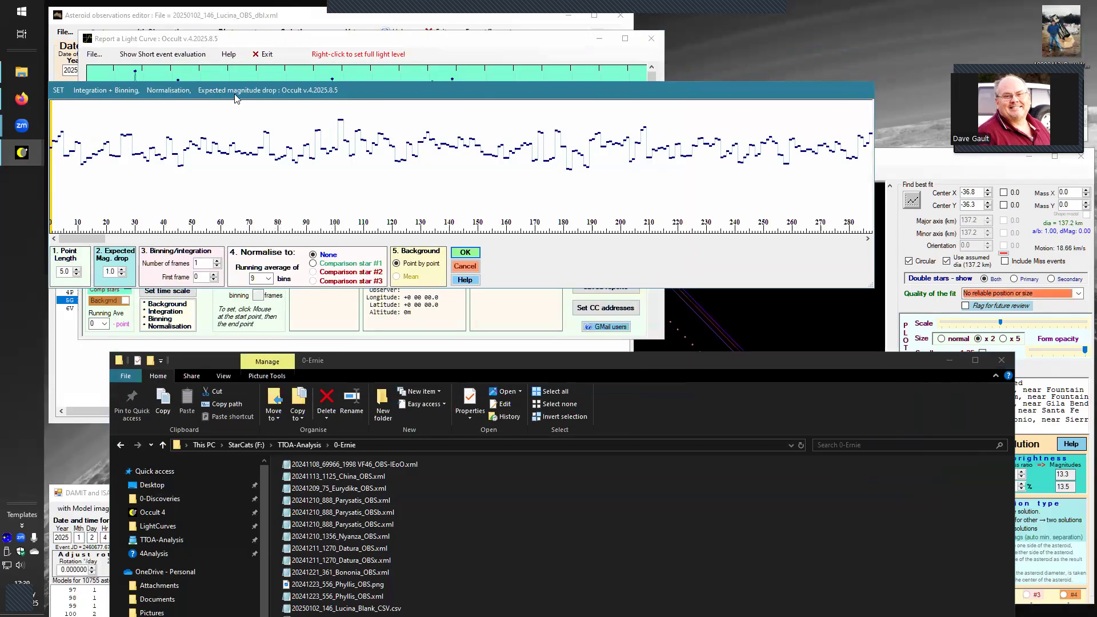
pyautogui.moveTo(237, 98); pyautogui.dragTo(452, 155)
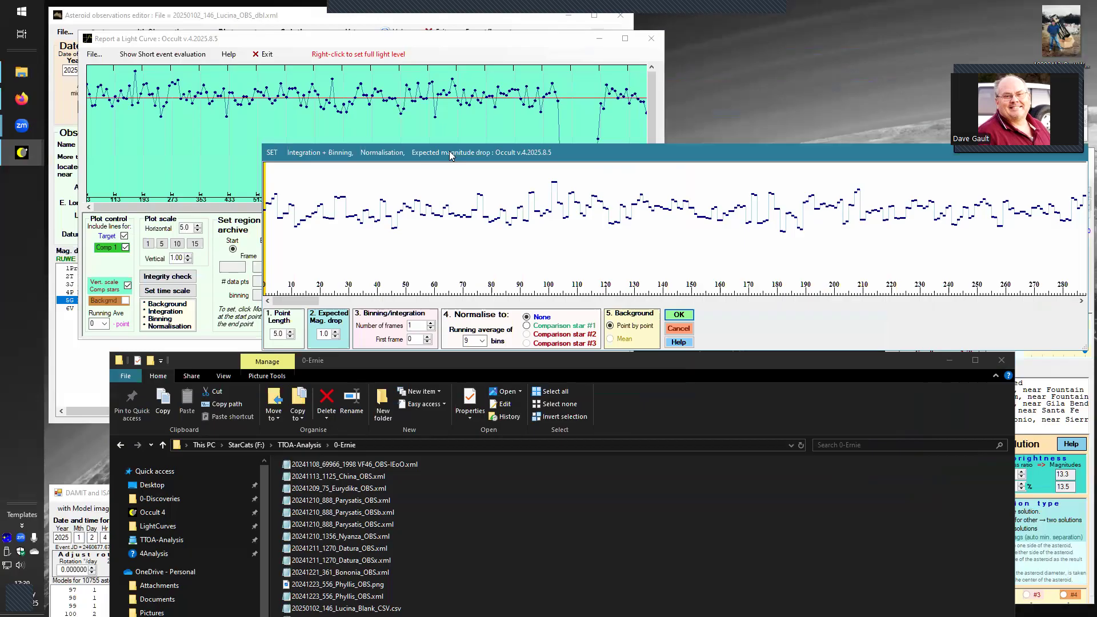
pyautogui.click(279, 223)
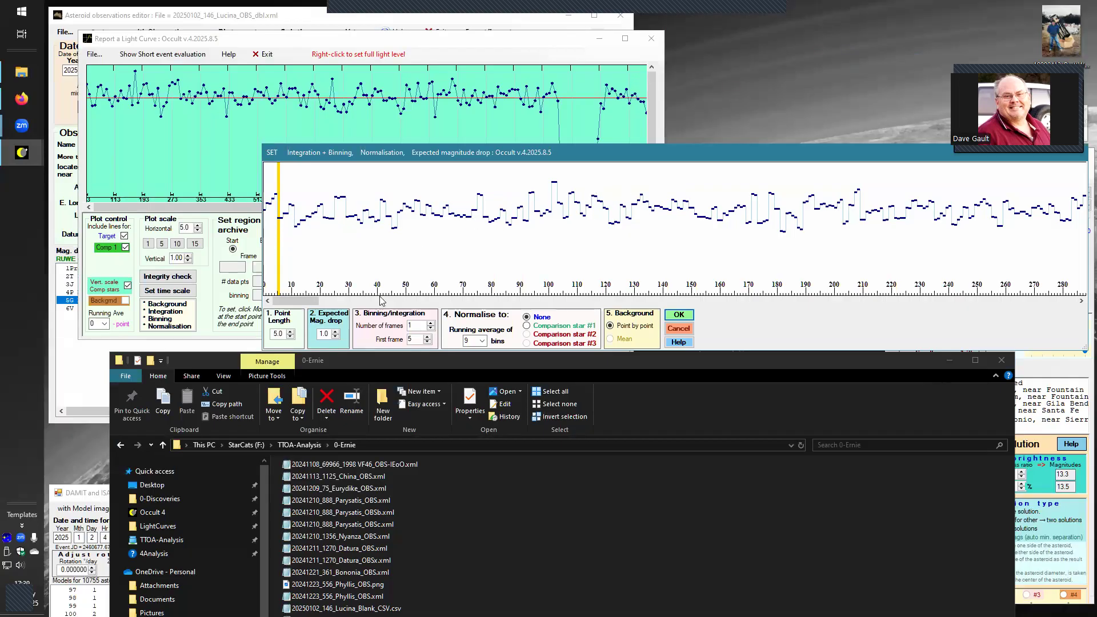
pyautogui.click(479, 201)
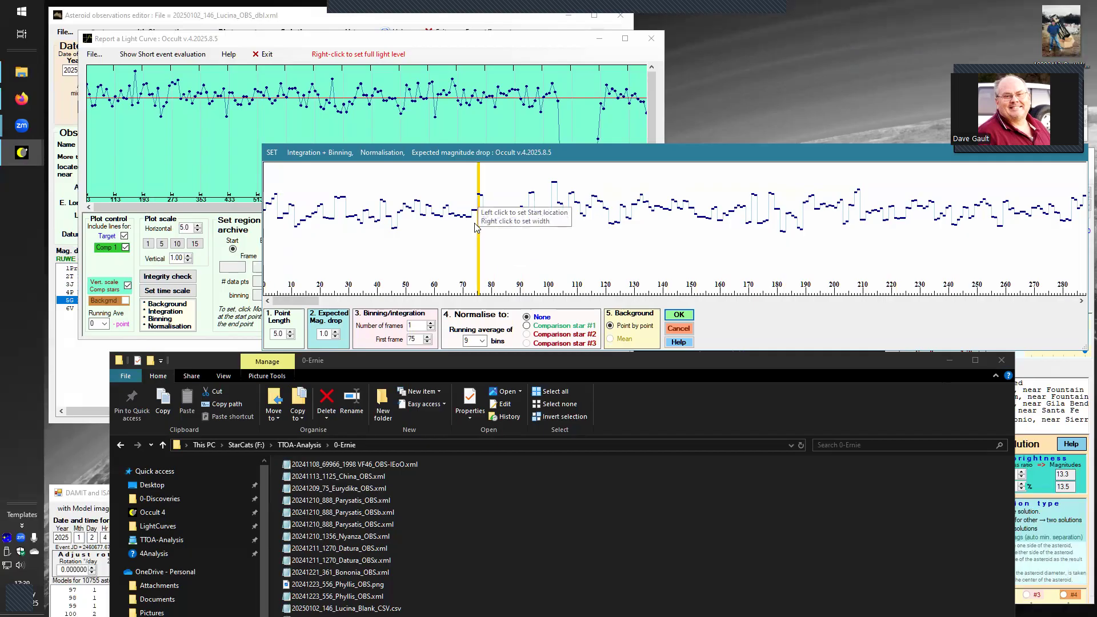
pyautogui.rightClick(481, 211)
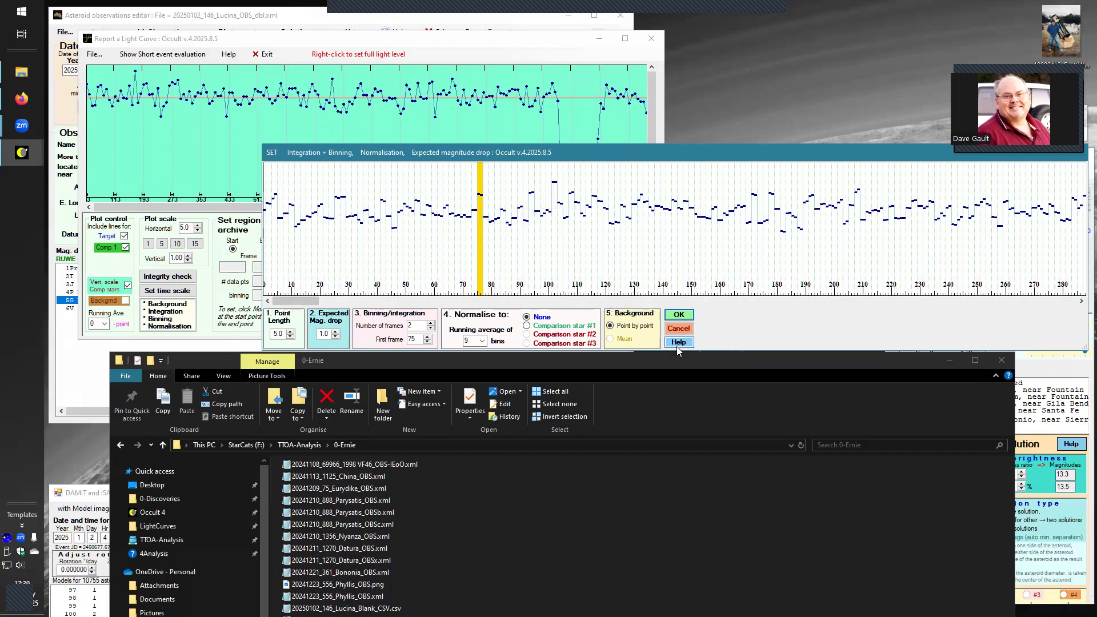
pyautogui.click(681, 315)
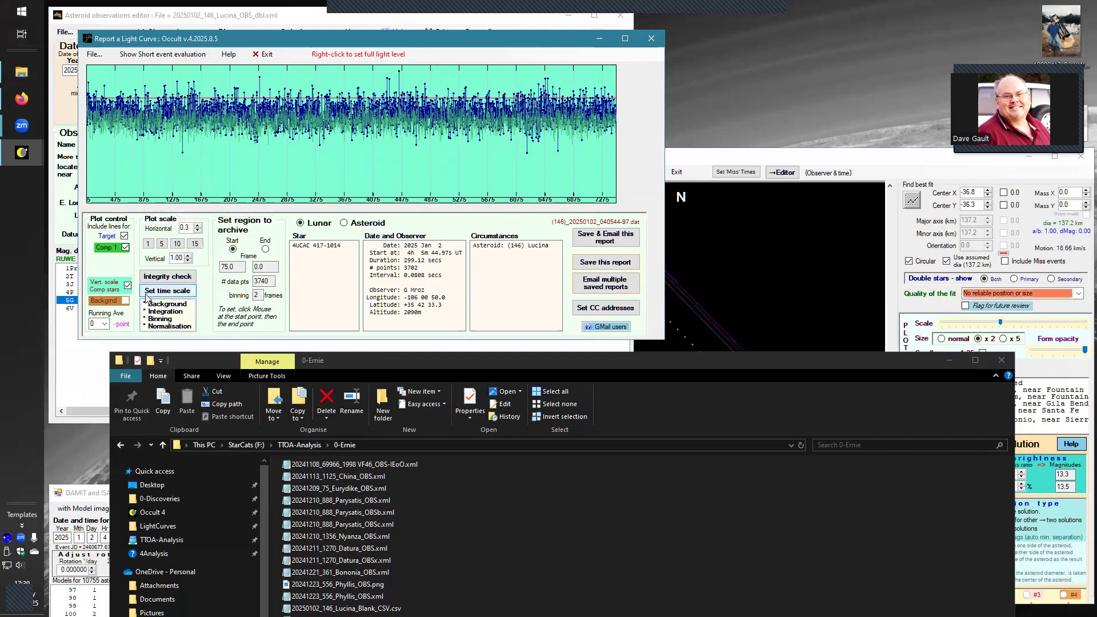
# Hide record 5's Comp 1 line and set the horizontal plot scale to 1
pyautogui.click(125, 248)
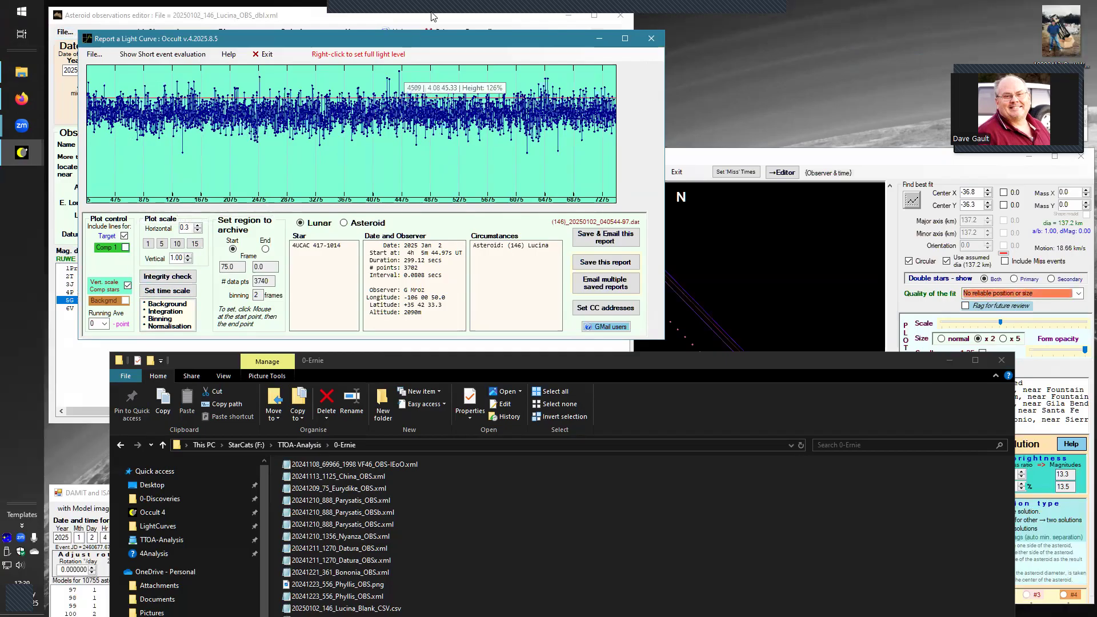
pyautogui.moveTo(430, 38); pyautogui.dragTo(769, 134)
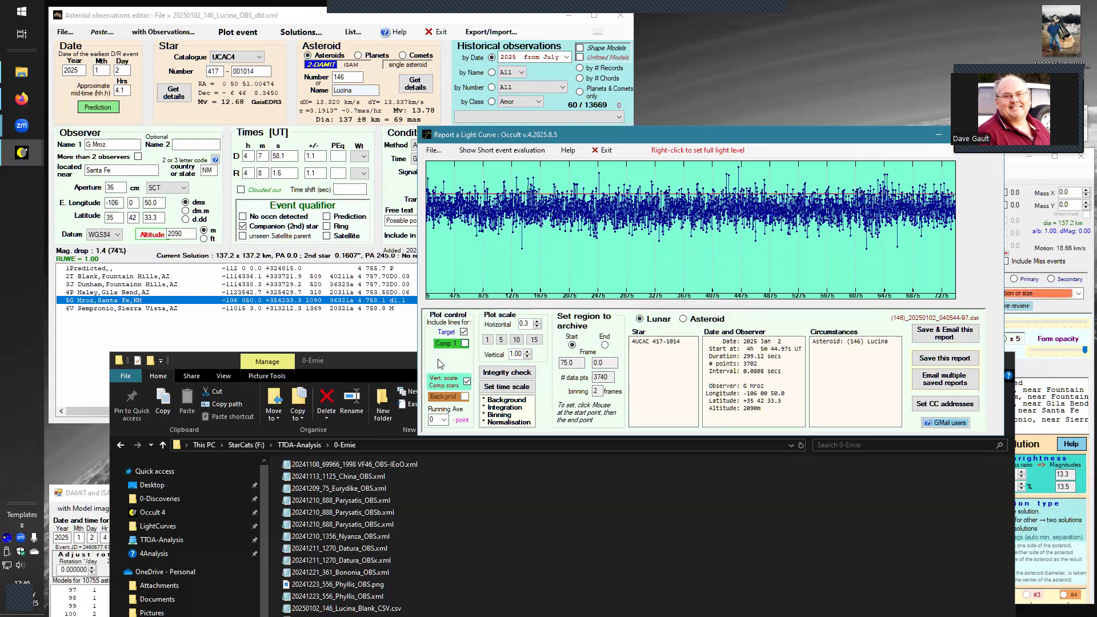
pyautogui.click(488, 339)
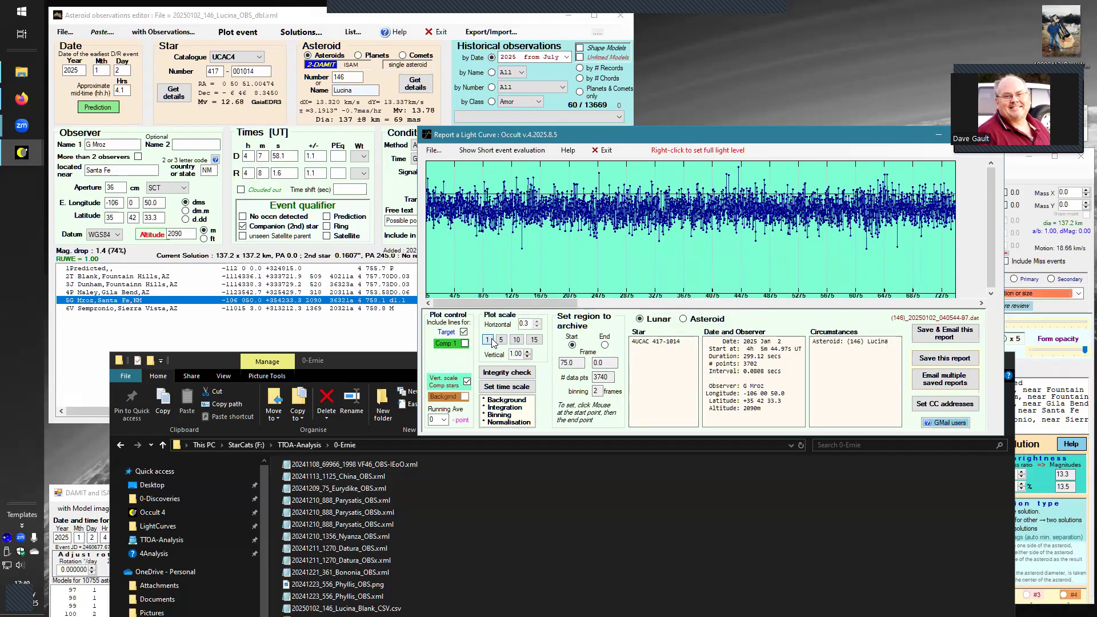
# Set the full light level through the middle of record 5's target curve near the reported event time
pyautogui.moveTo(581, 304); pyautogui.dragTo(711, 314)
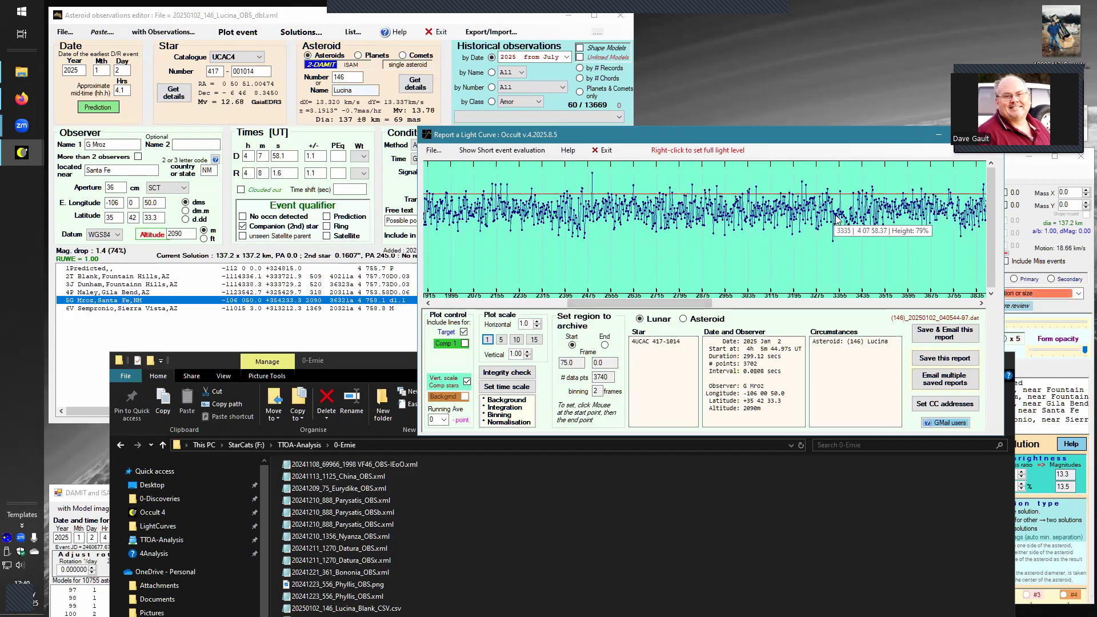
pyautogui.moveTo(840, 219)
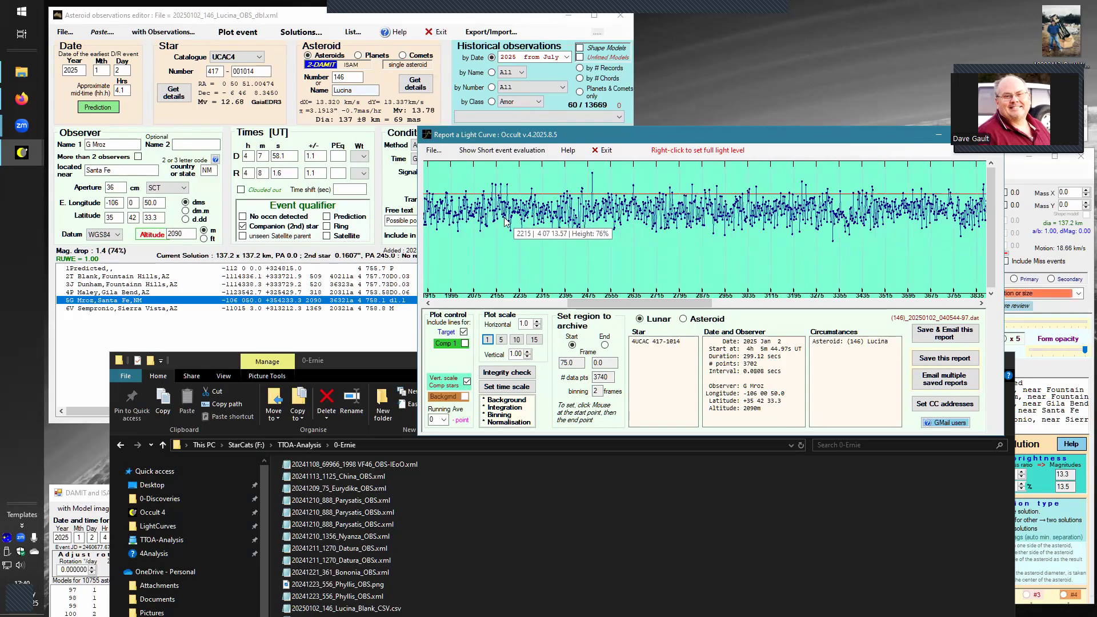
pyautogui.rightClick(780, 216)
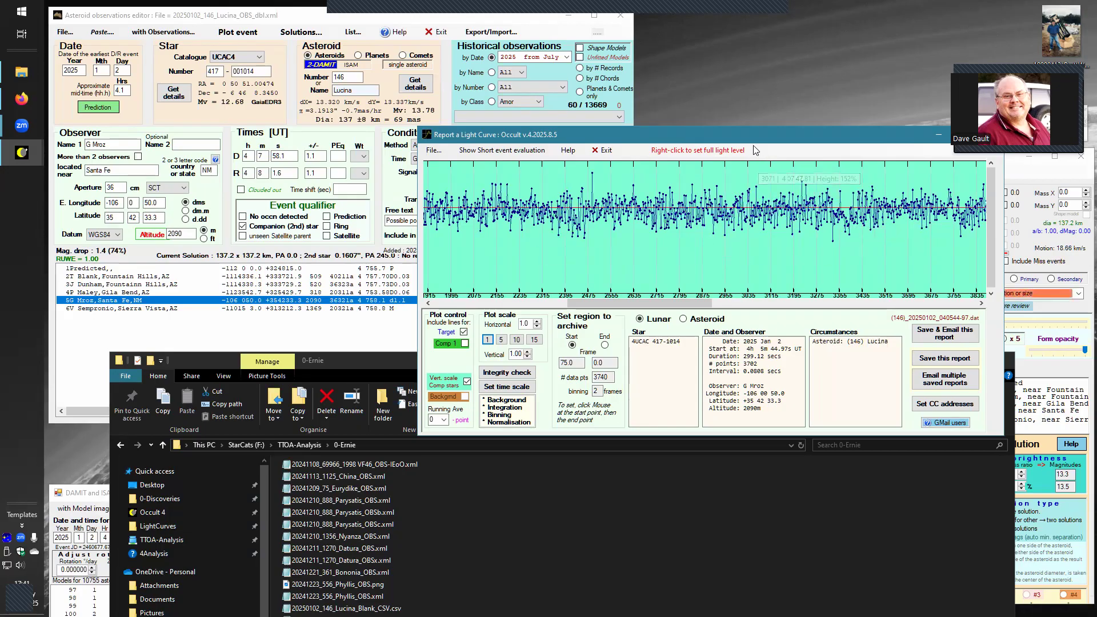
# Review the reported times and observing conditions of records 2, 3 and 4 for comparison with record 5's light curve
pyautogui.moveTo(753, 143); pyautogui.dragTo(675, 153)
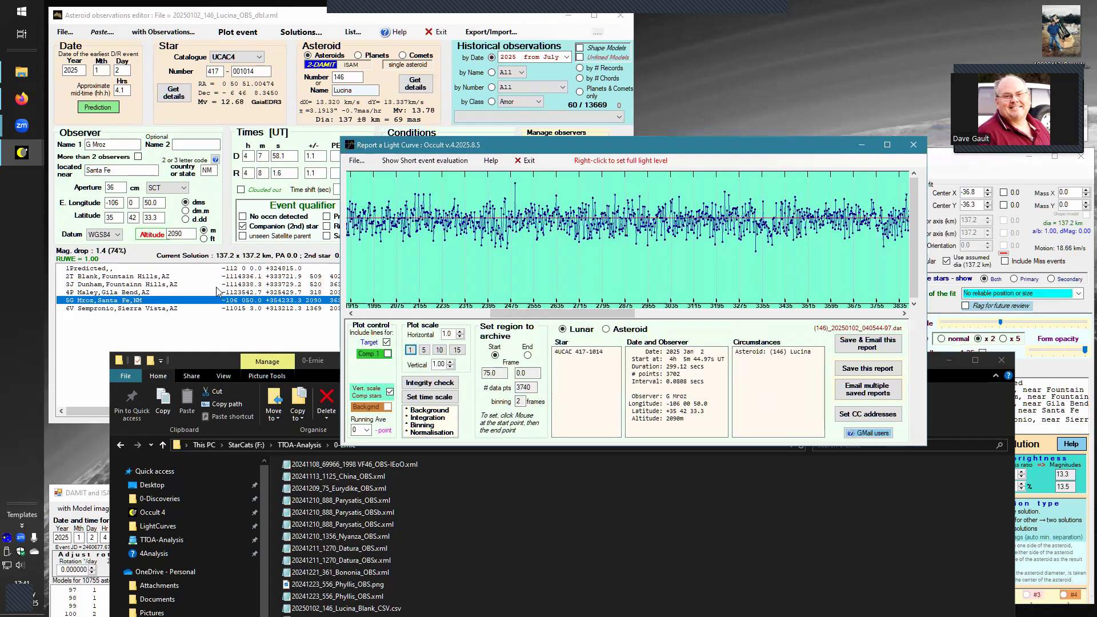
pyautogui.click(91, 279)
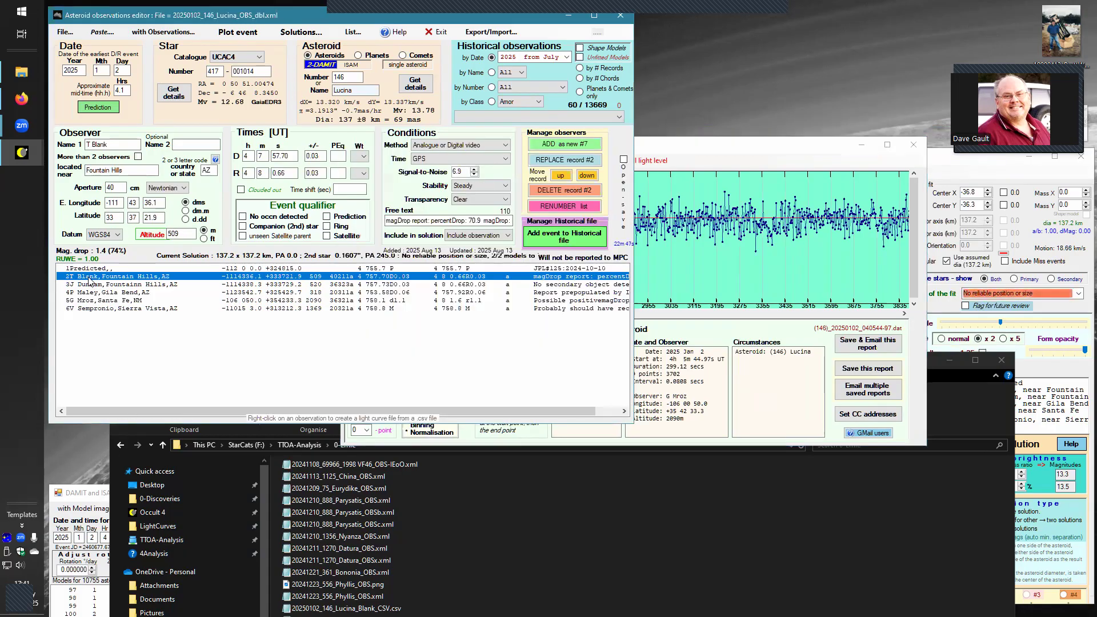
pyautogui.click(90, 284)
pyautogui.click(92, 294)
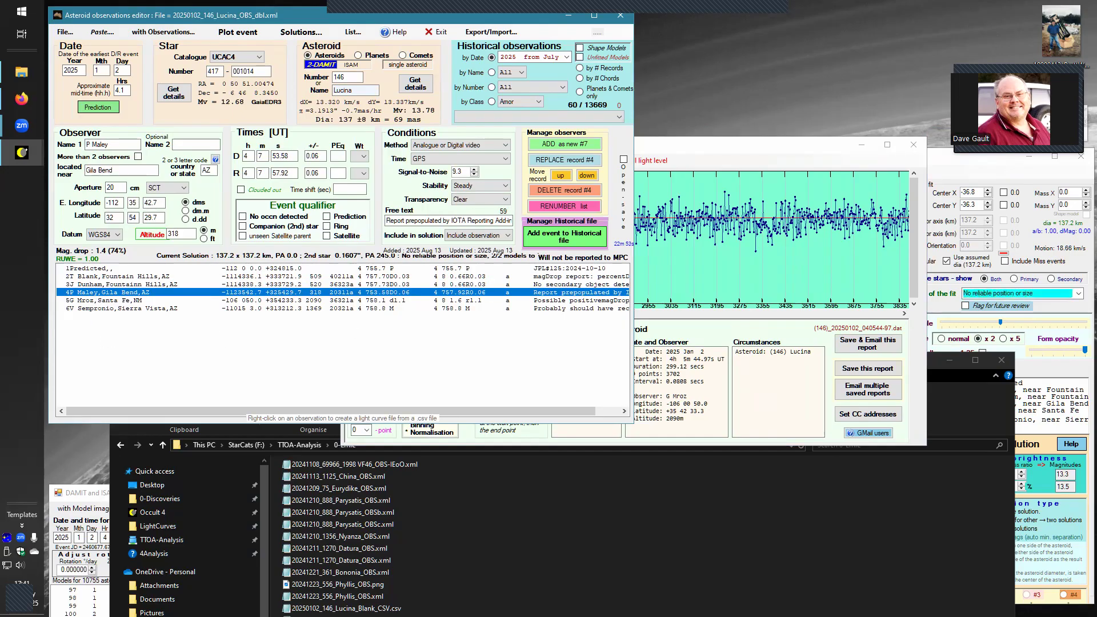
# Examine the portion of record 5's light curve around and after the reported event time, and close the report
pyautogui.click(674, 164)
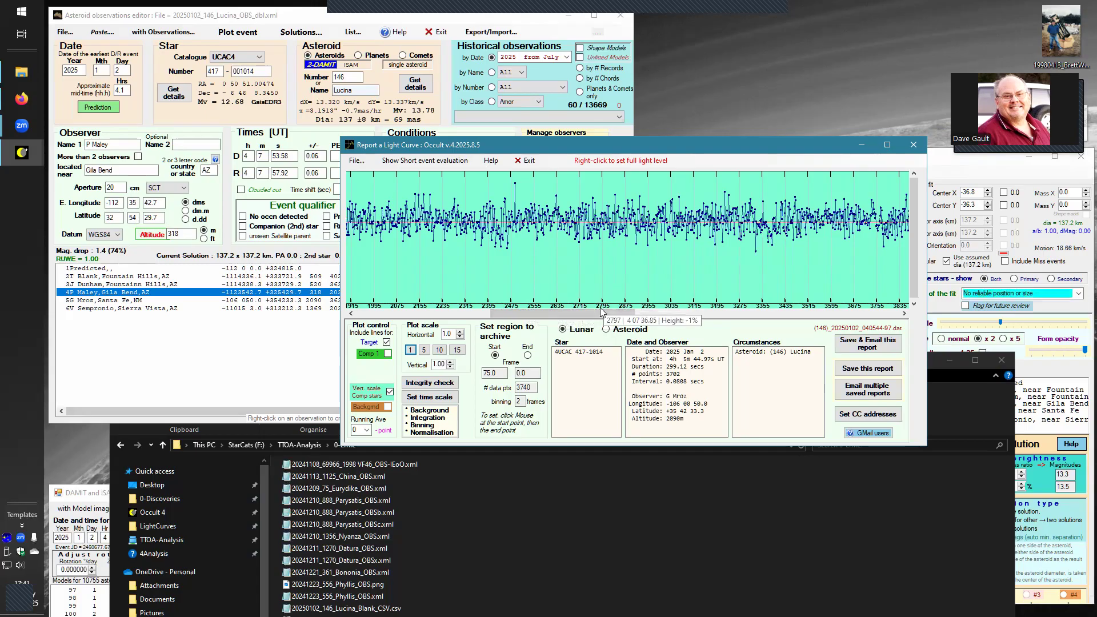
pyautogui.moveTo(582, 320); pyautogui.dragTo(619, 324)
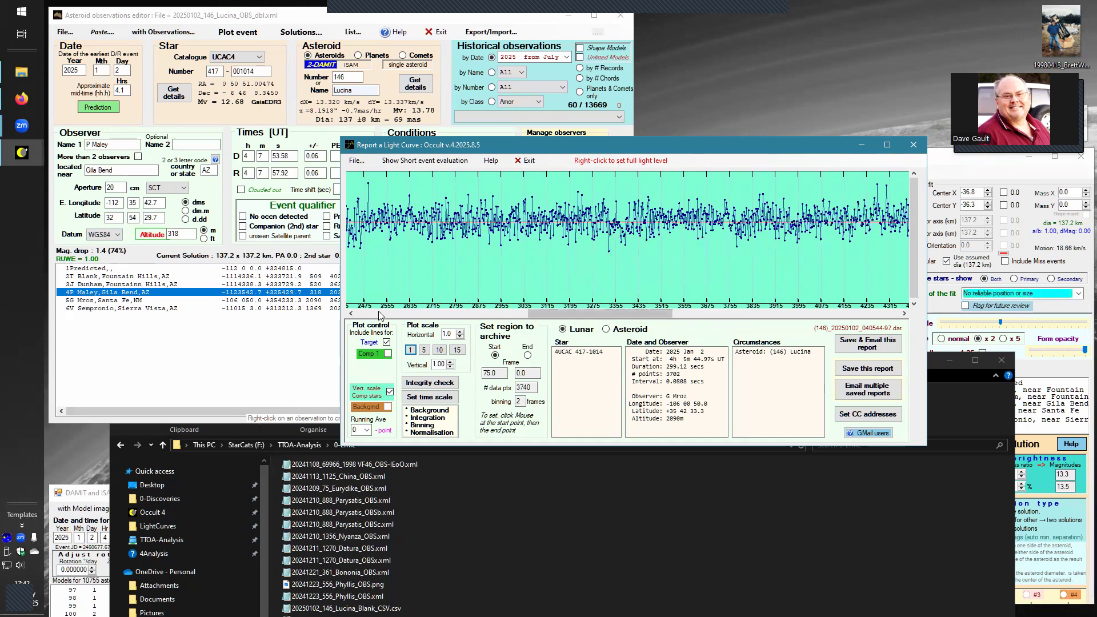
pyautogui.click(913, 145)
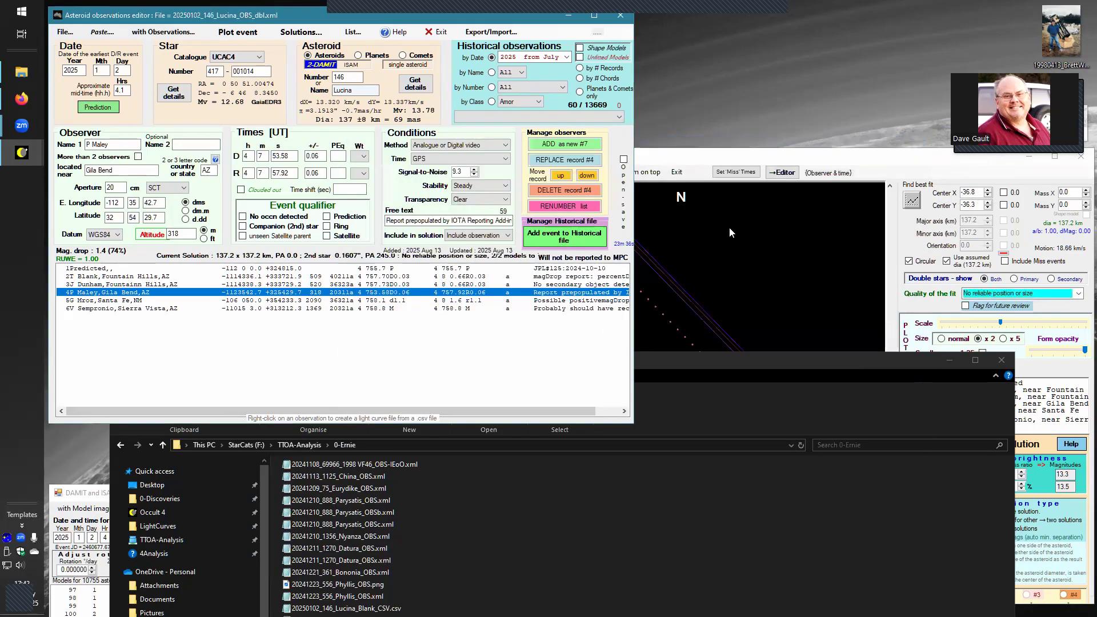
# Check the observers' chords in the event plot and return to the observations editor
pyautogui.click(707, 222)
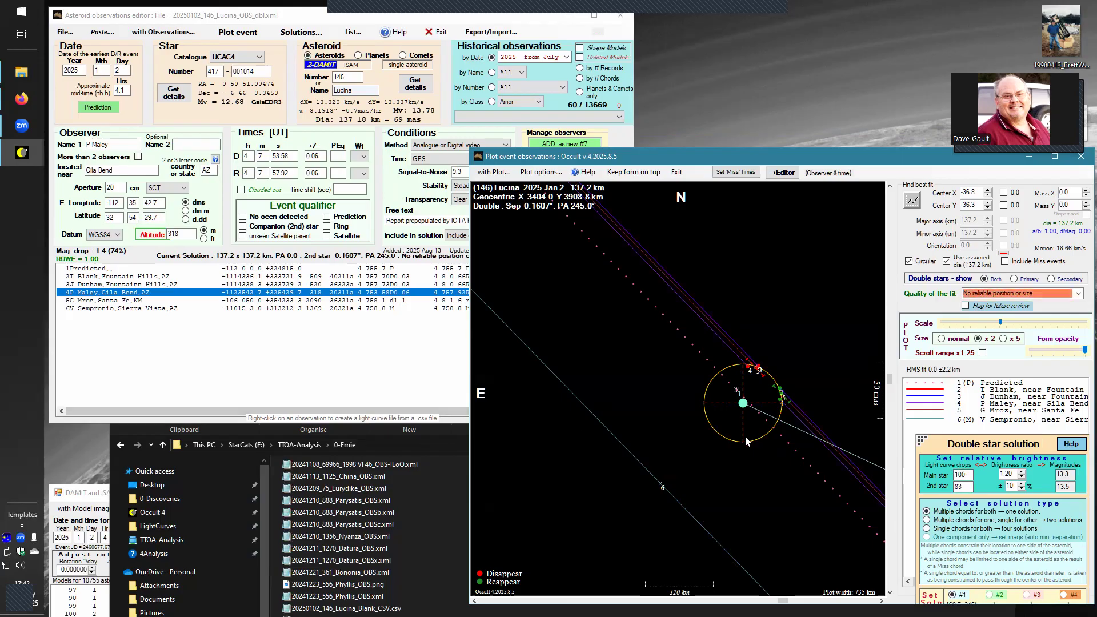
pyautogui.click(189, 331)
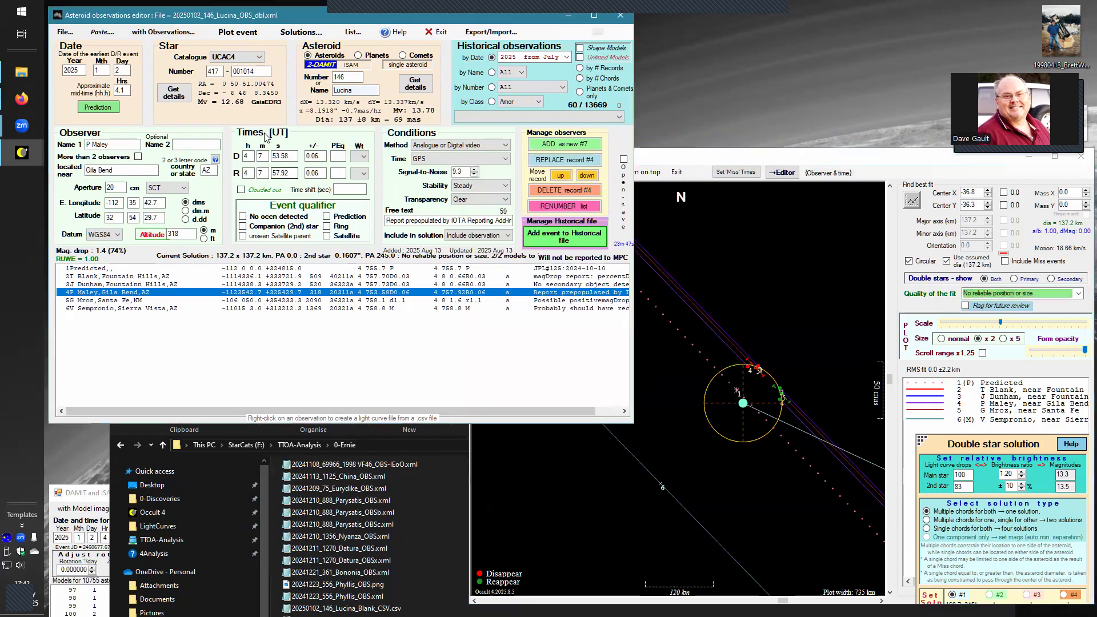
# Open the observation file 20250102_146_Lucina_OBS.xml and show its event plot at normal size
pyautogui.click(65, 33)
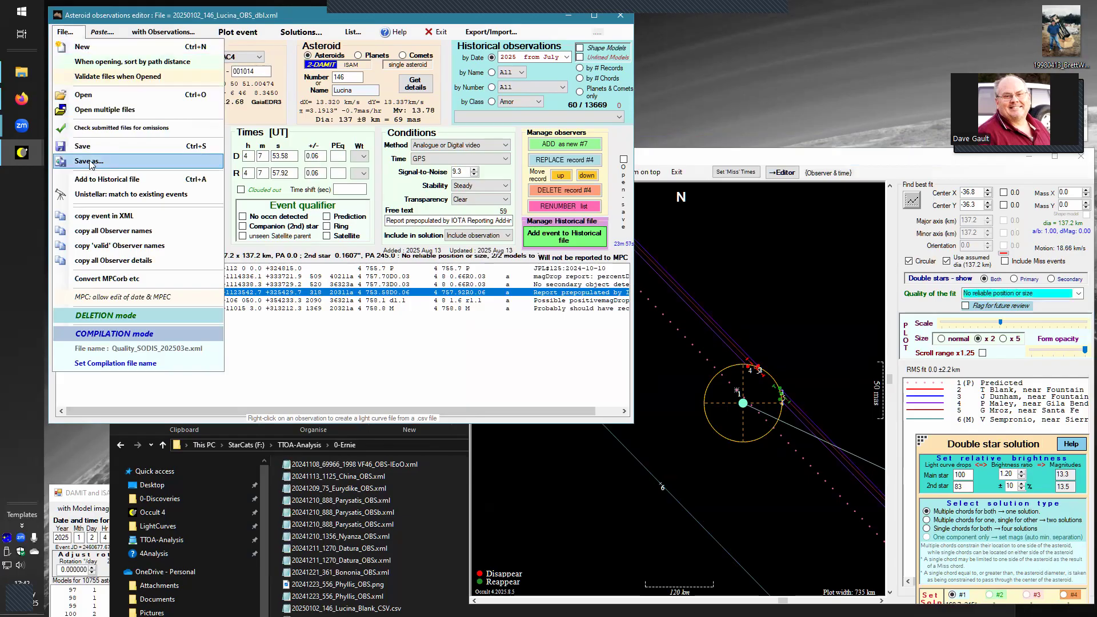
pyautogui.click(81, 96)
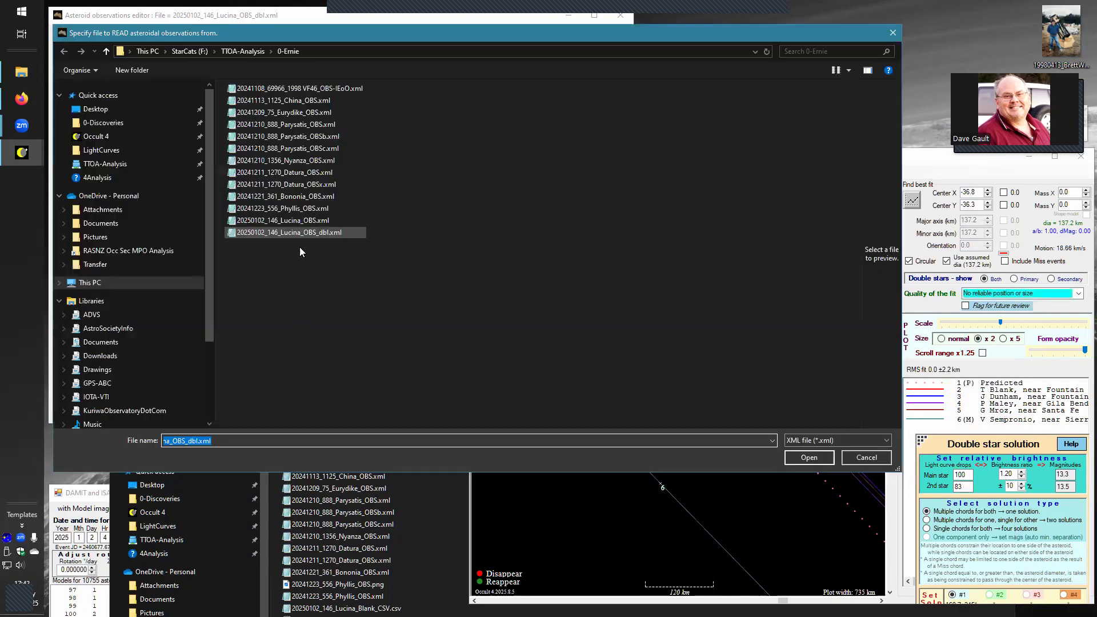
pyautogui.click(295, 221)
pyautogui.click(800, 461)
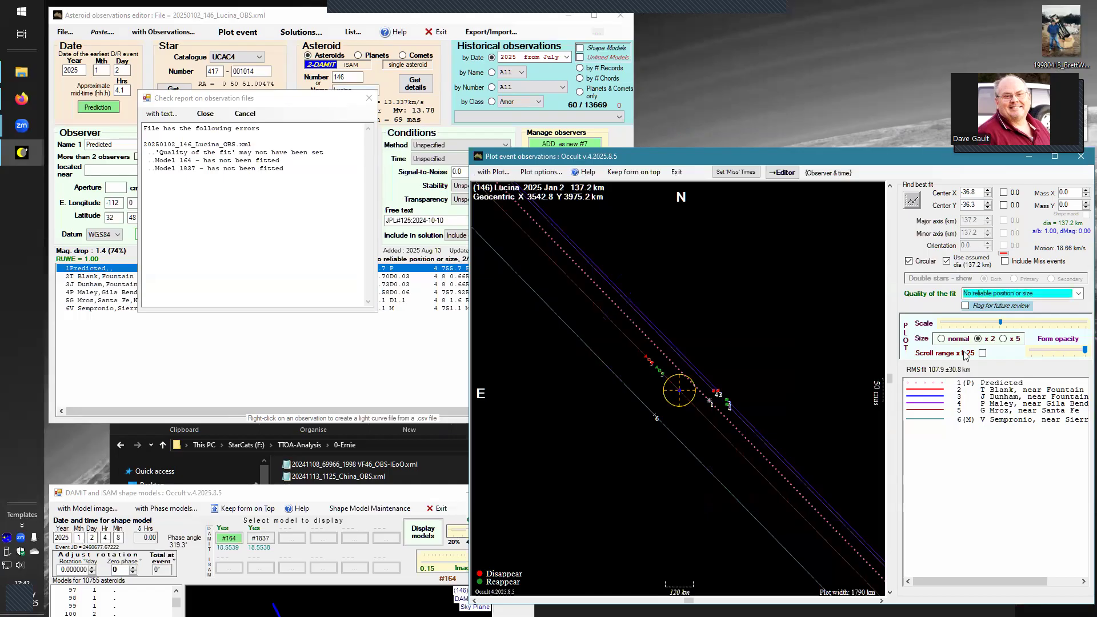
pyautogui.click(942, 339)
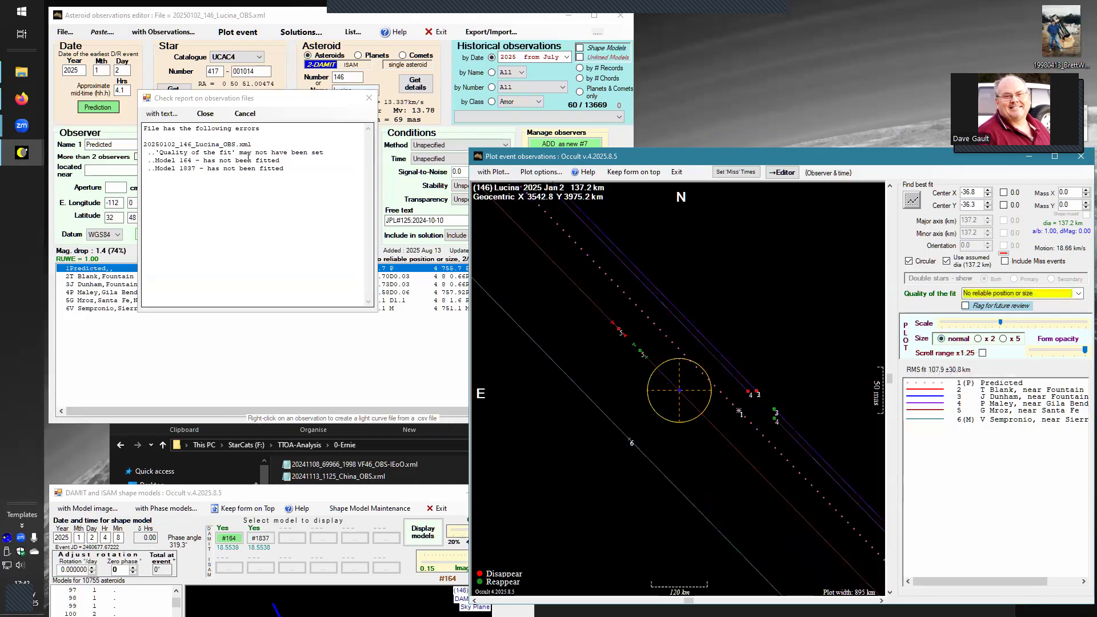
pyautogui.click(369, 98)
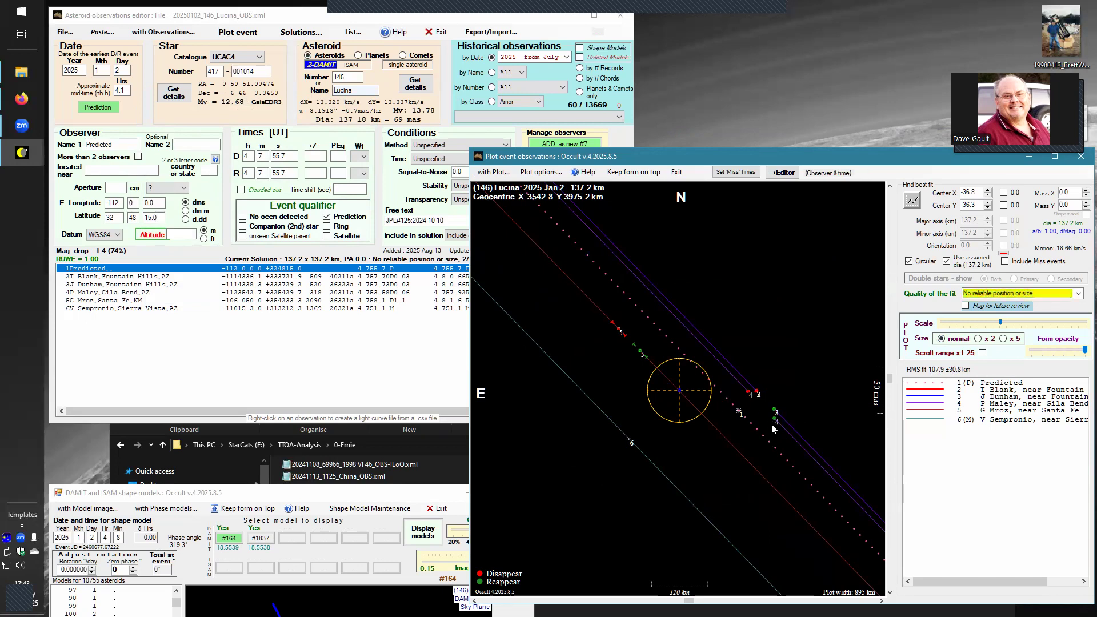
pyautogui.moveTo(775, 422)
# In record 5's free text, replace the prepopulated reporting add-in note with "Ed."
pyautogui.click(278, 301)
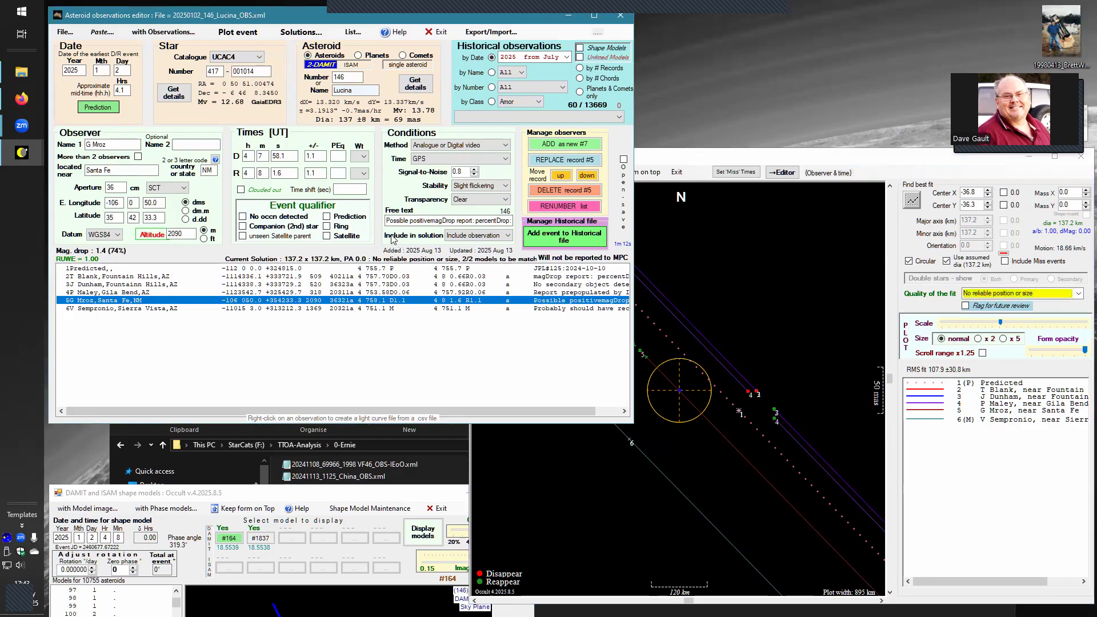
pyautogui.click(426, 221)
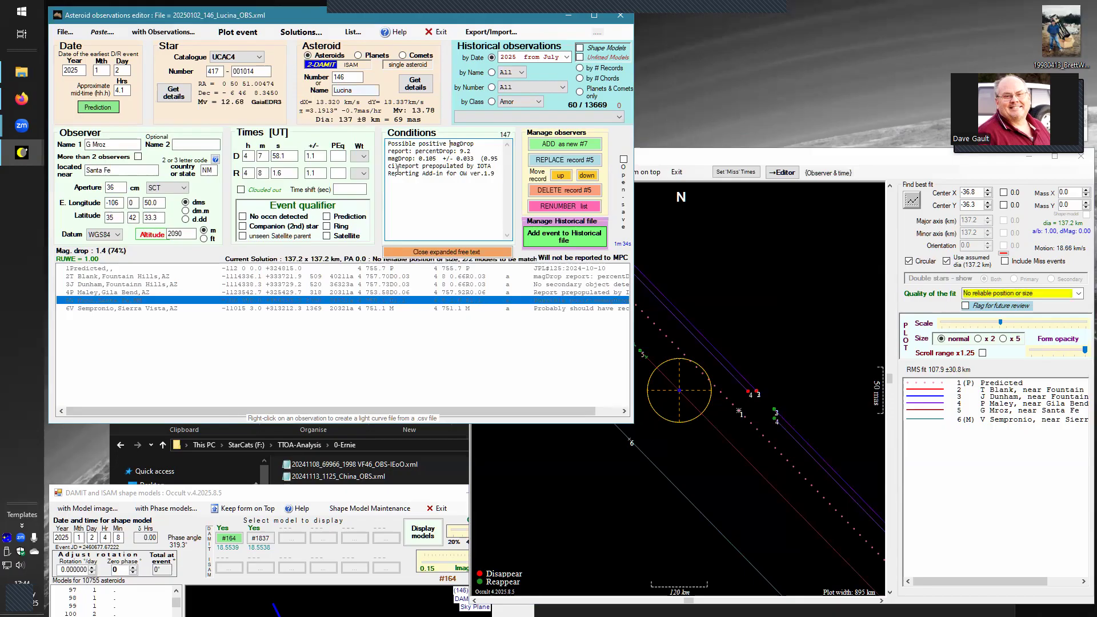
pyautogui.moveTo(399, 166); pyautogui.dragTo(495, 175)
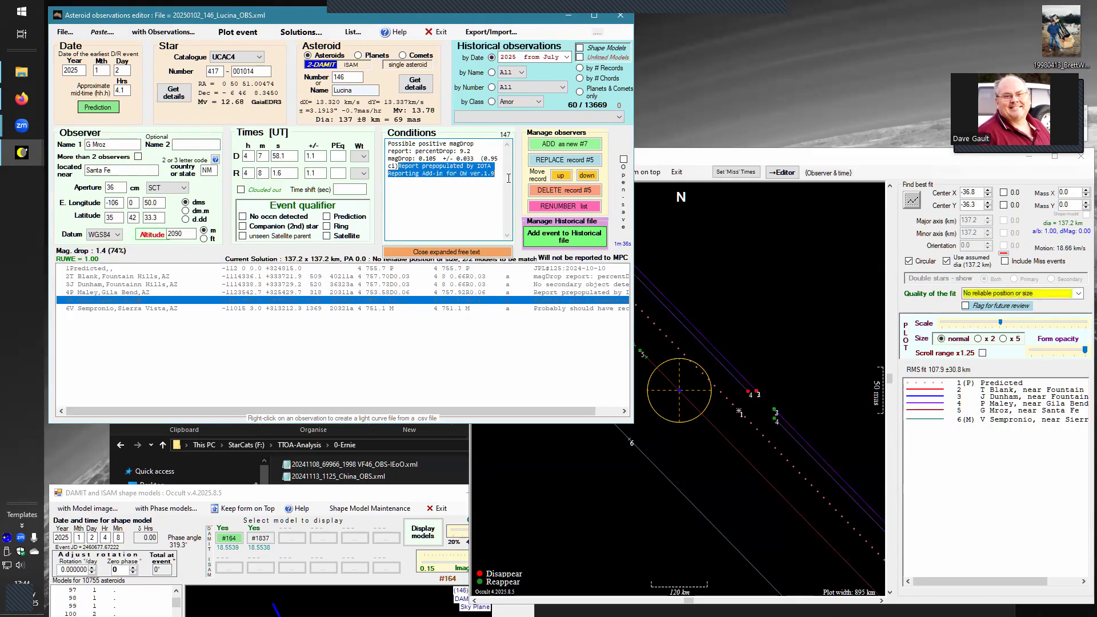
pyautogui.write('Ed.')
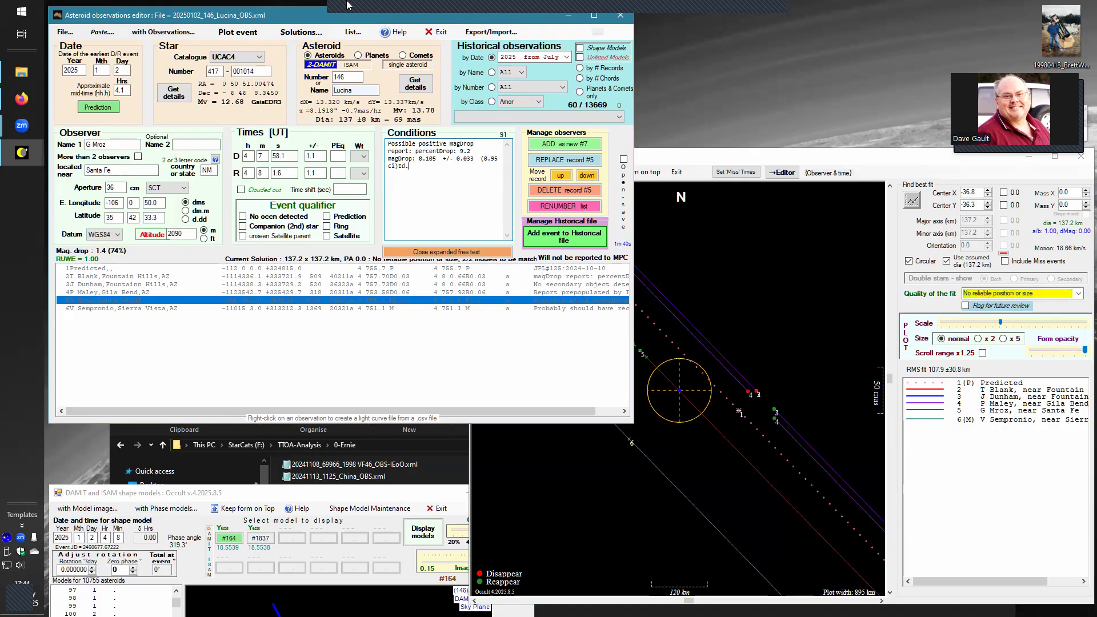
# Add "Reviewed light curve. Not proven. Other 3 chords drop as expected." to record 5's free text and replace the record
pyautogui.press('Left')
pyautogui.press('Left')
pyautogui.press('Right')
pyautogui.press('Right')
pyautogui.write('Reviewe')
pyautogui.write('d 1')
pyautogui.write('ight cur')
pyautogui.write('ve an')
pyautogui.press('BackSpace')
pyautogui.press('BackSpace')
pyautogui.press('BackSpace')
pyautogui.press('BackSpace')
pyautogui.write('.')
pyautogui.write(' No')
pyautogui.write('t')
pyautogui.write('oven')
pyautogui.write('. Oth')
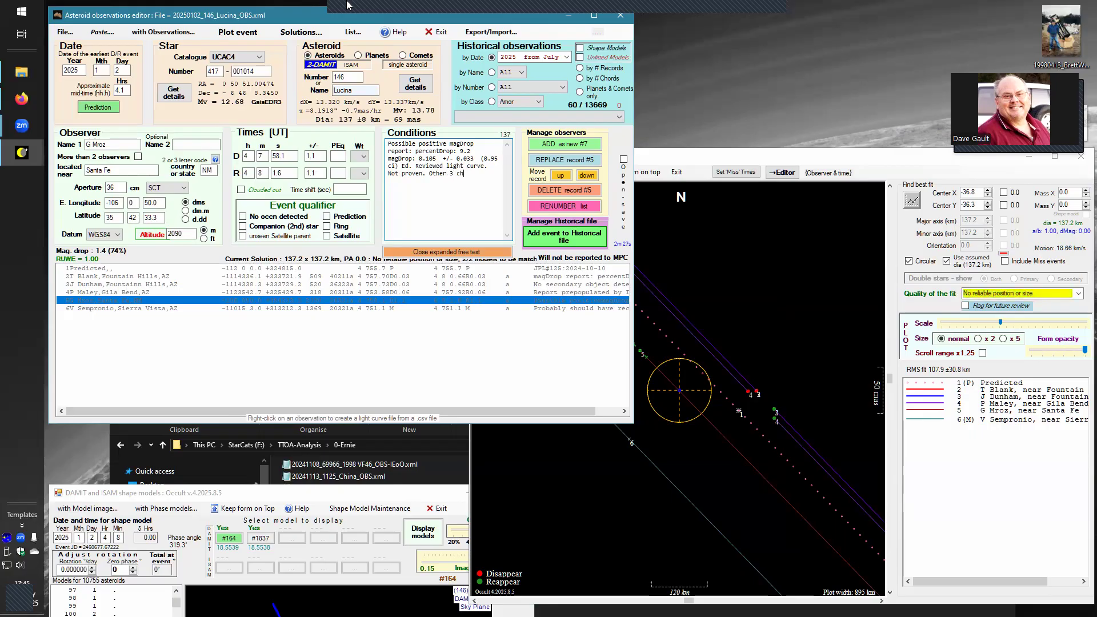
pyautogui.write('er 3 chors drop as expected.')
pyautogui.click(469, 173)
pyautogui.write('d')
pyautogui.click(564, 159)
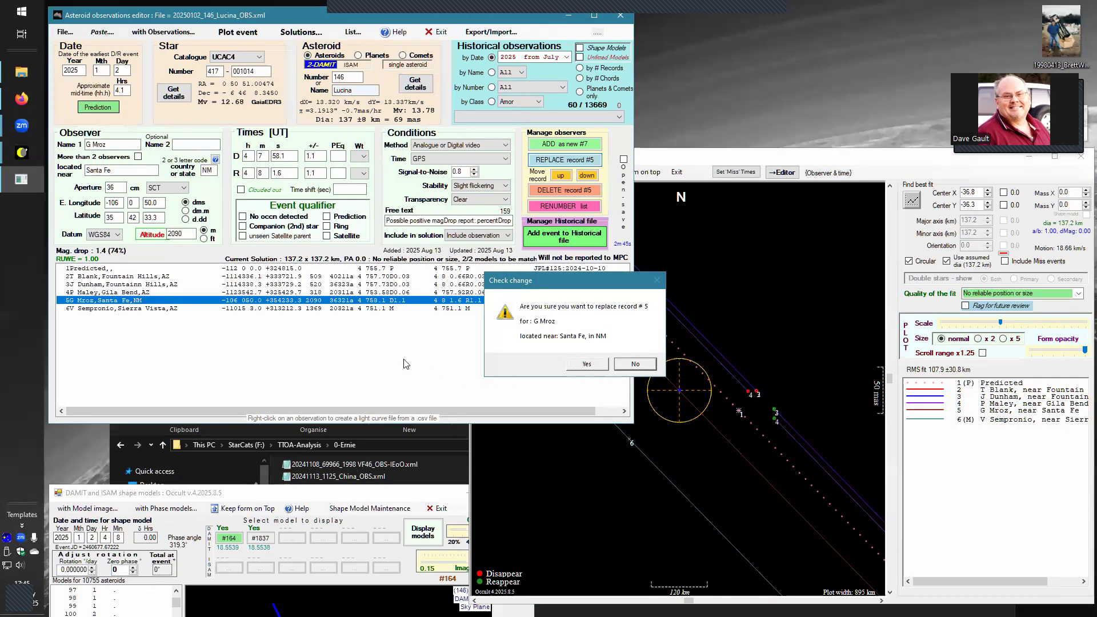
pyautogui.press('Return')
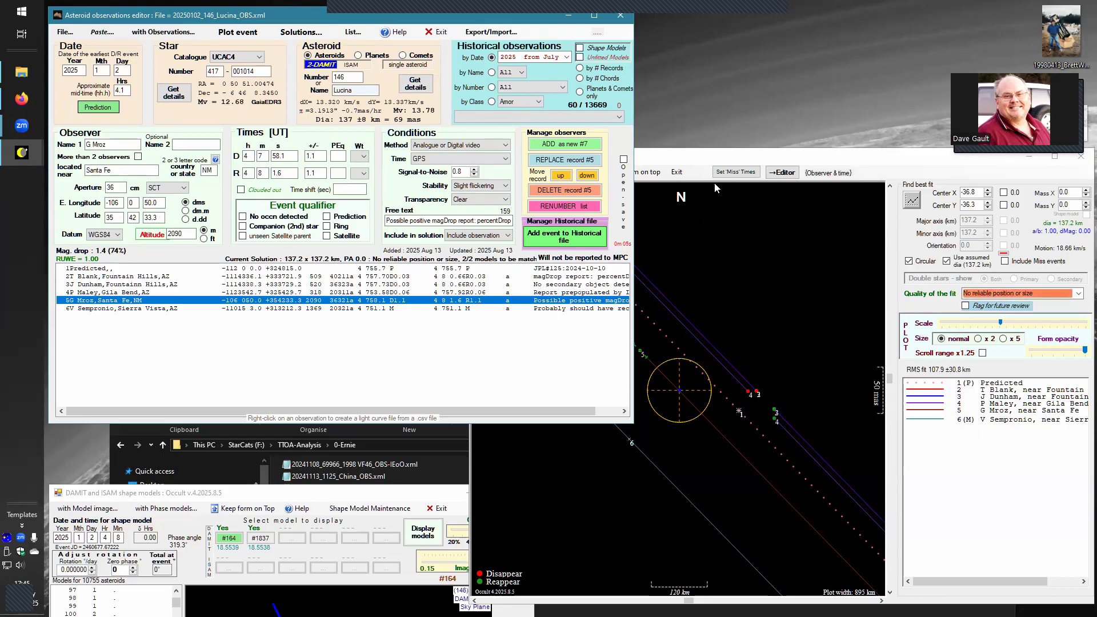
# Add a copy of record 5 to the observer list as new record 7
pyautogui.click(706, 285)
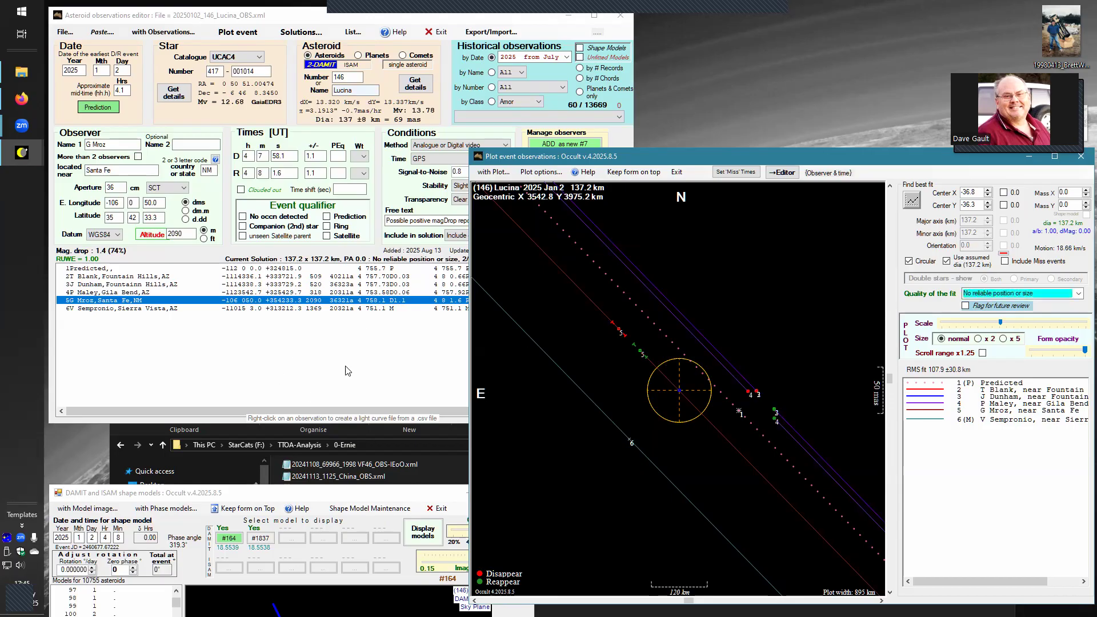
pyautogui.click(133, 303)
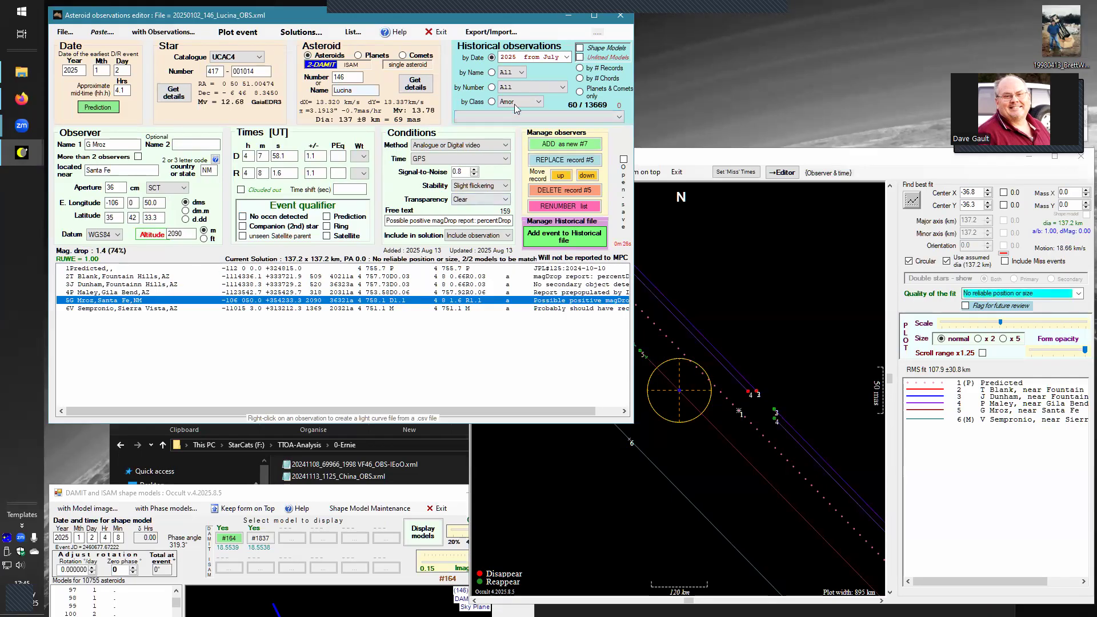
pyautogui.click(549, 145)
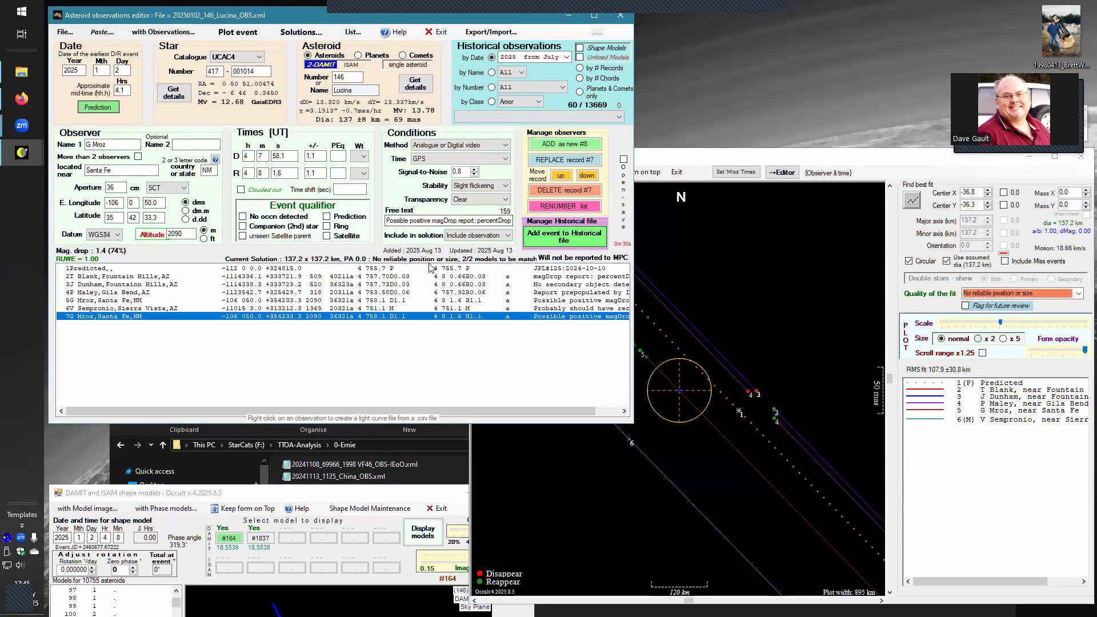
# Clear record 7's free text, flag it as No occn detected and replace the record
pyautogui.click(432, 222)
pyautogui.moveTo(442, 181); pyautogui.dragTo(405, 142)
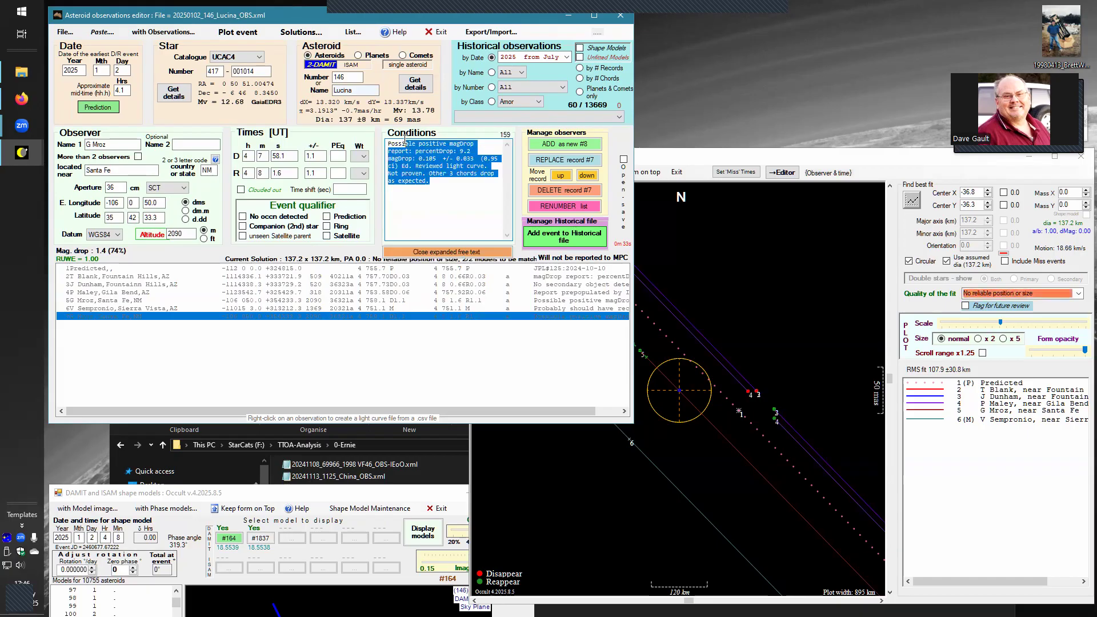
pyautogui.press('Delete')
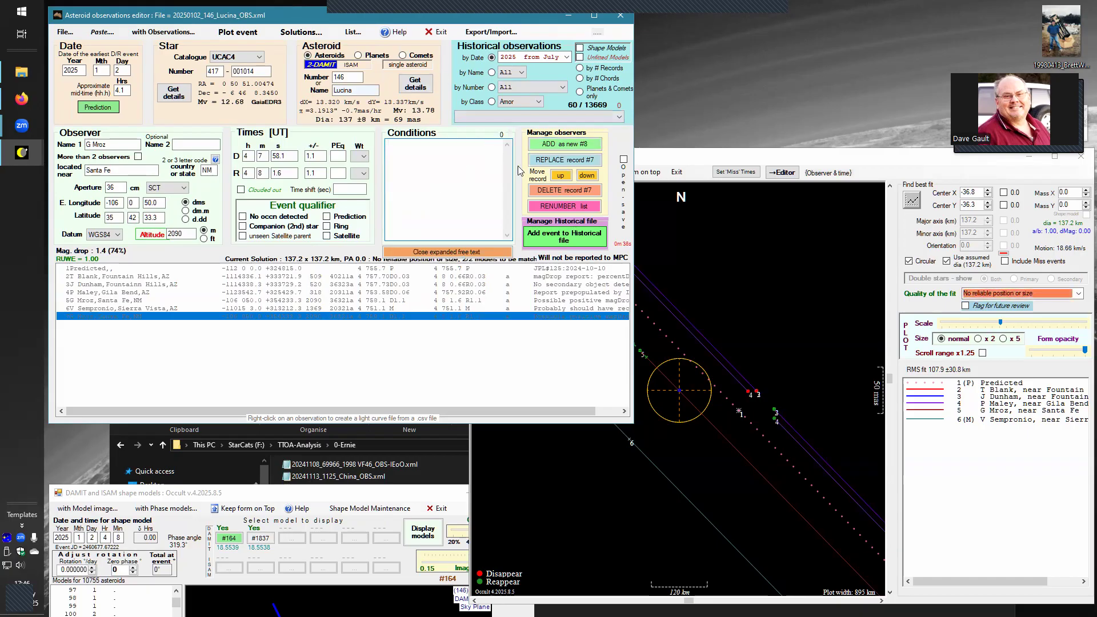
pyautogui.click(472, 253)
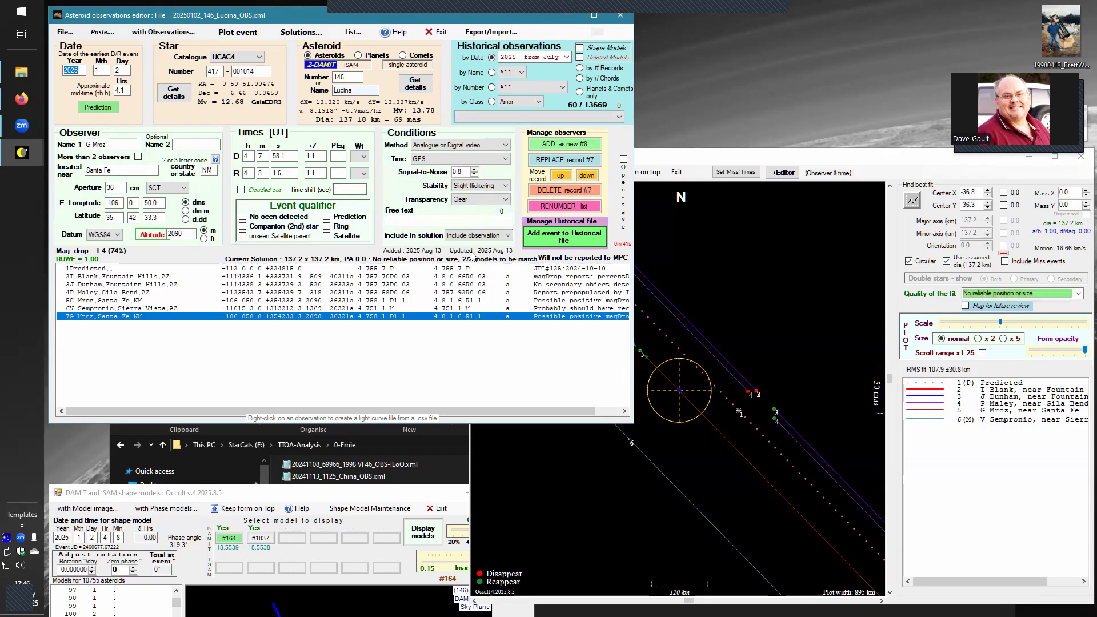
pyautogui.click(243, 218)
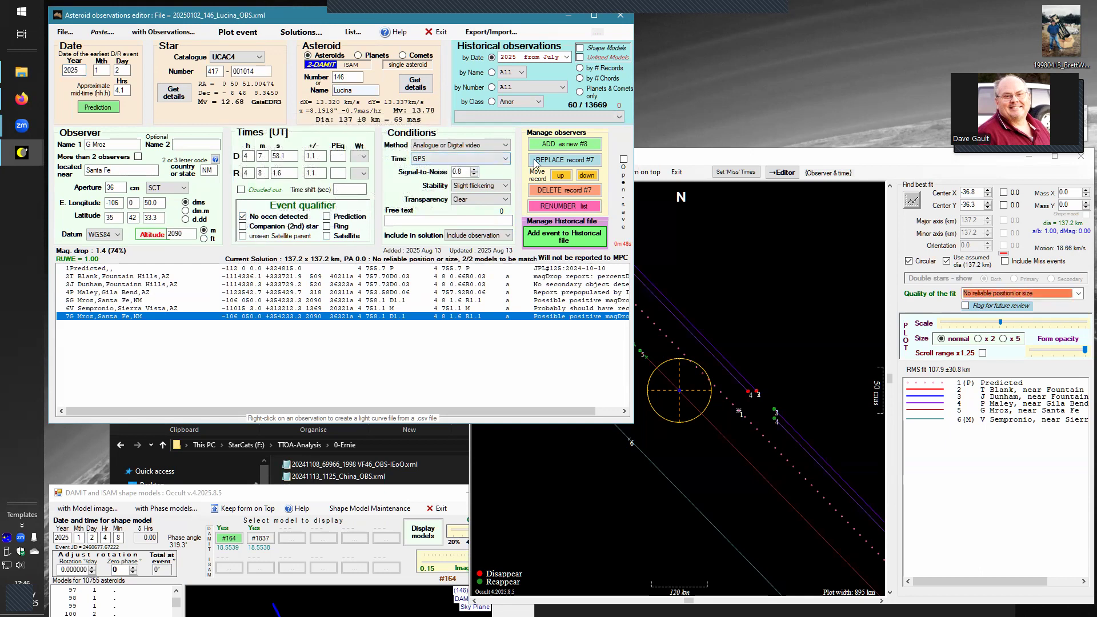
pyautogui.click(559, 163)
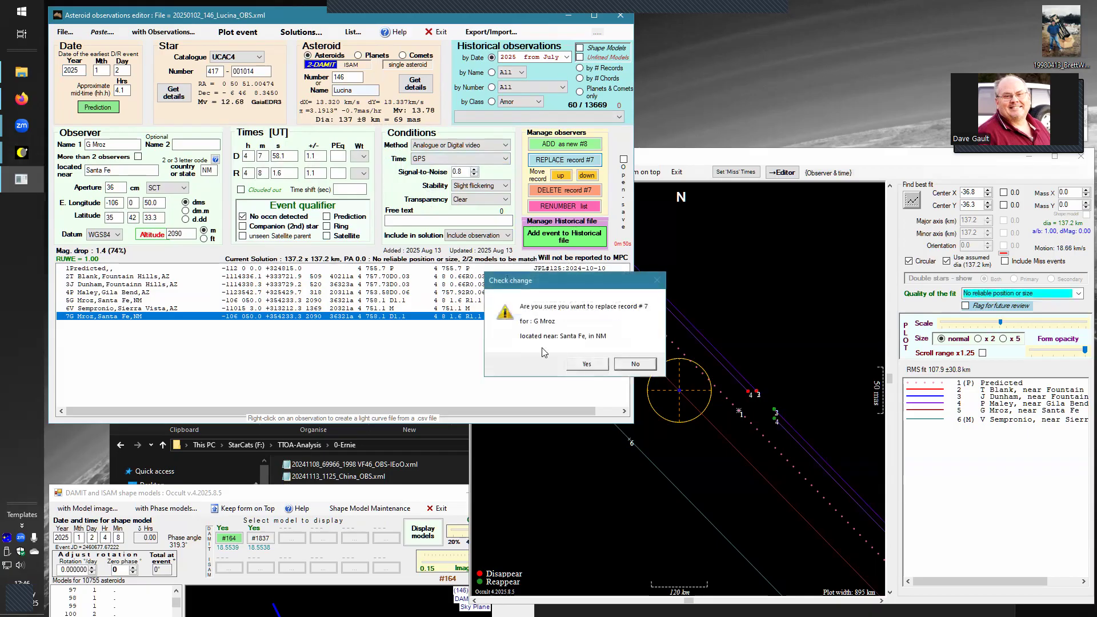
pyautogui.click(584, 365)
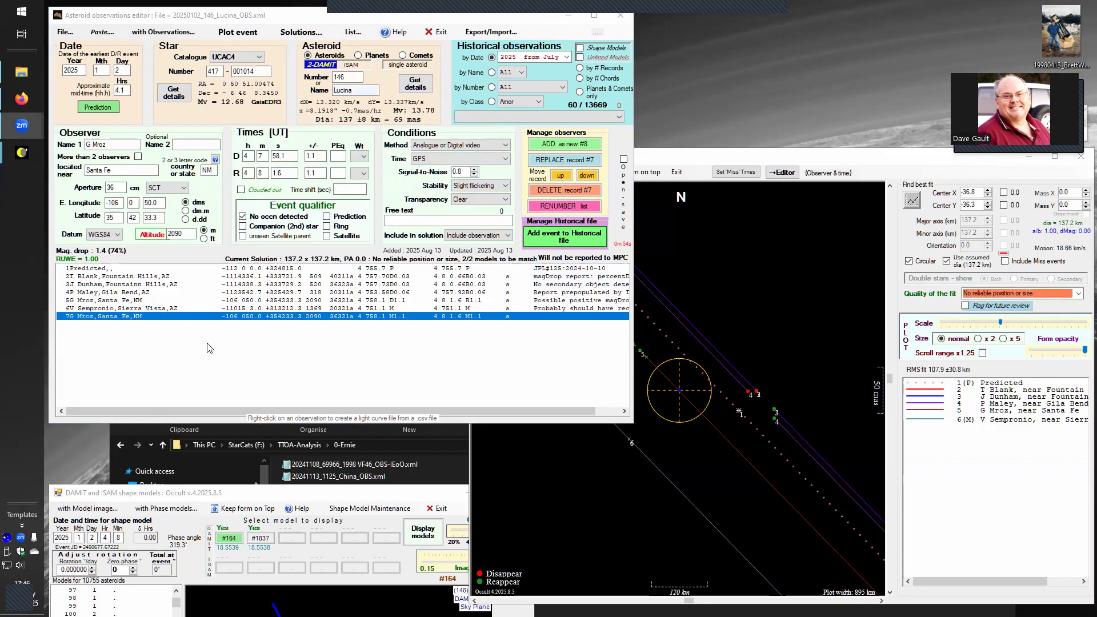
# Set the weights of record 5's D and R times to 0
pyautogui.click(103, 301)
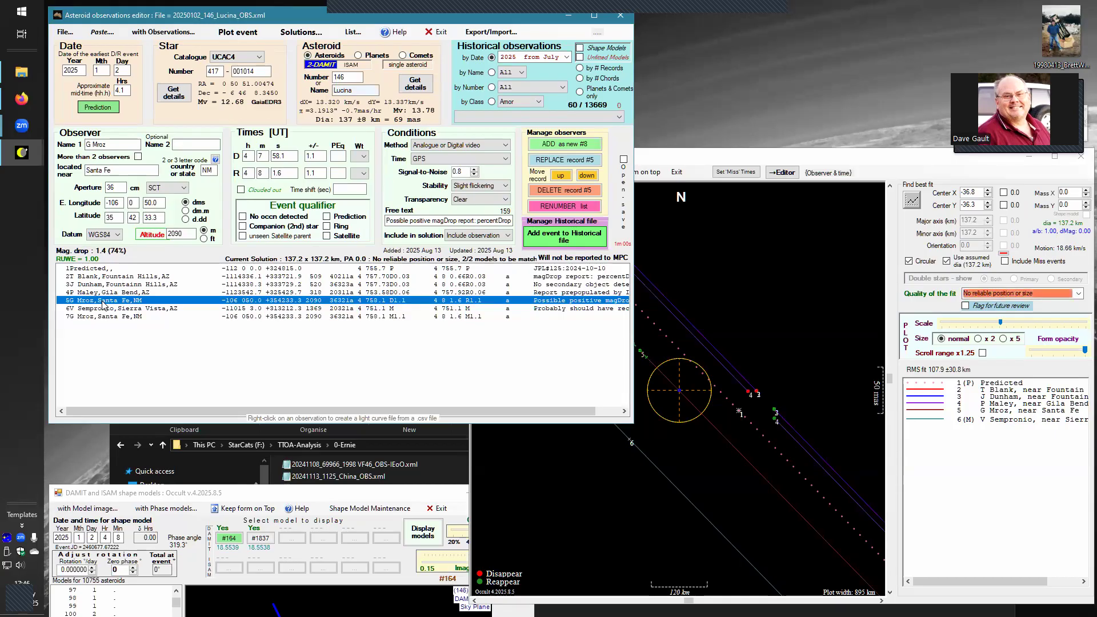
pyautogui.click(364, 156)
pyautogui.click(365, 174)
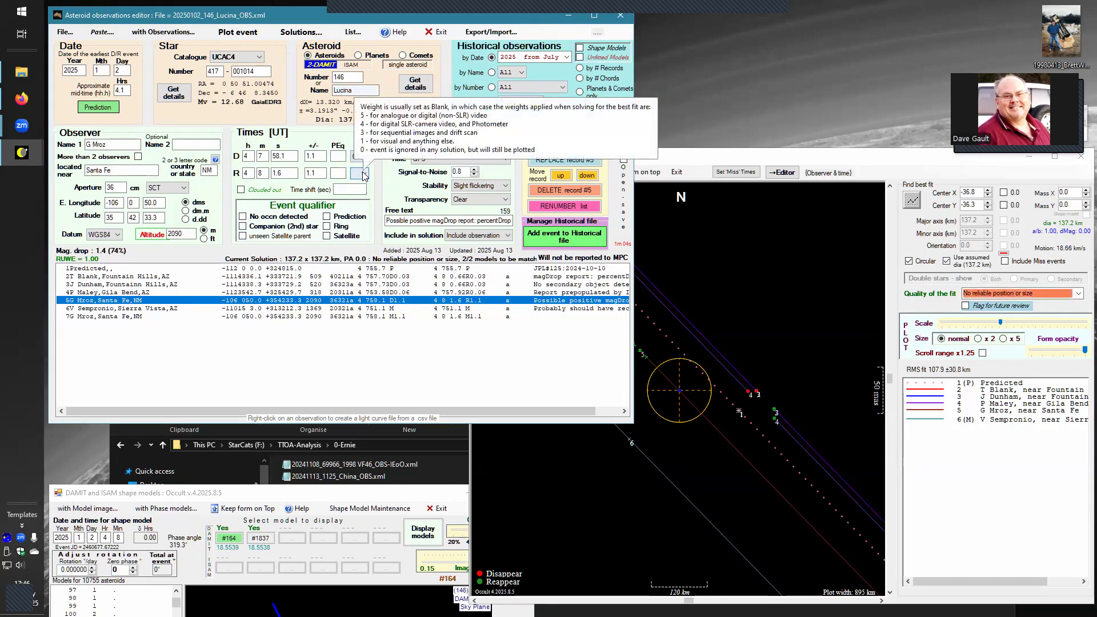
pyautogui.click(364, 174)
pyautogui.click(360, 191)
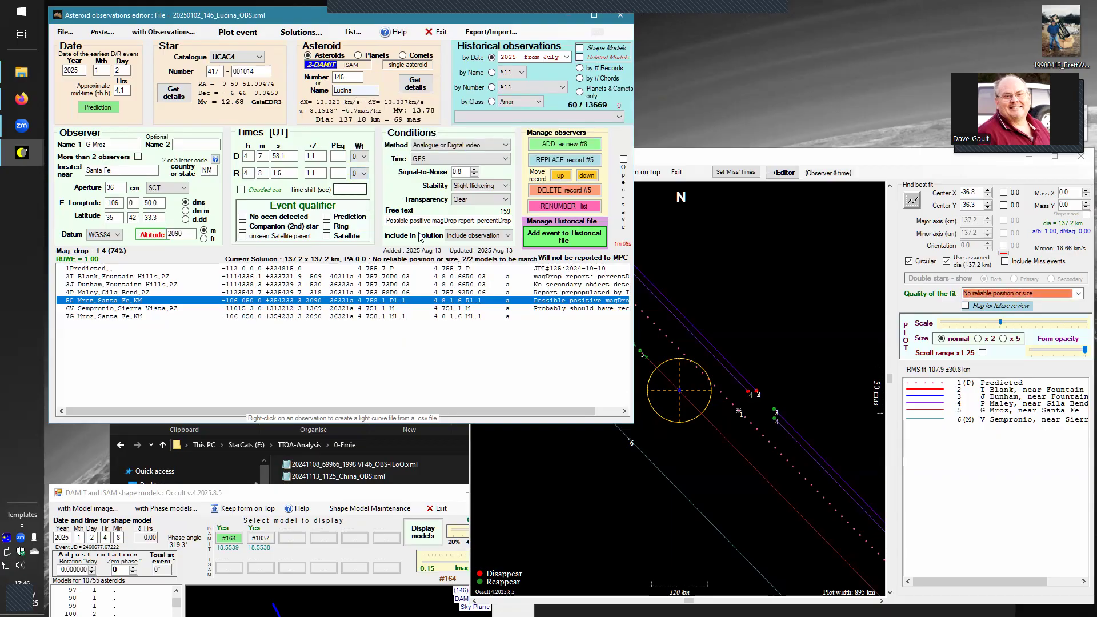
# Exclude record 5's observation from the solution and replace the record
pyautogui.click(509, 237)
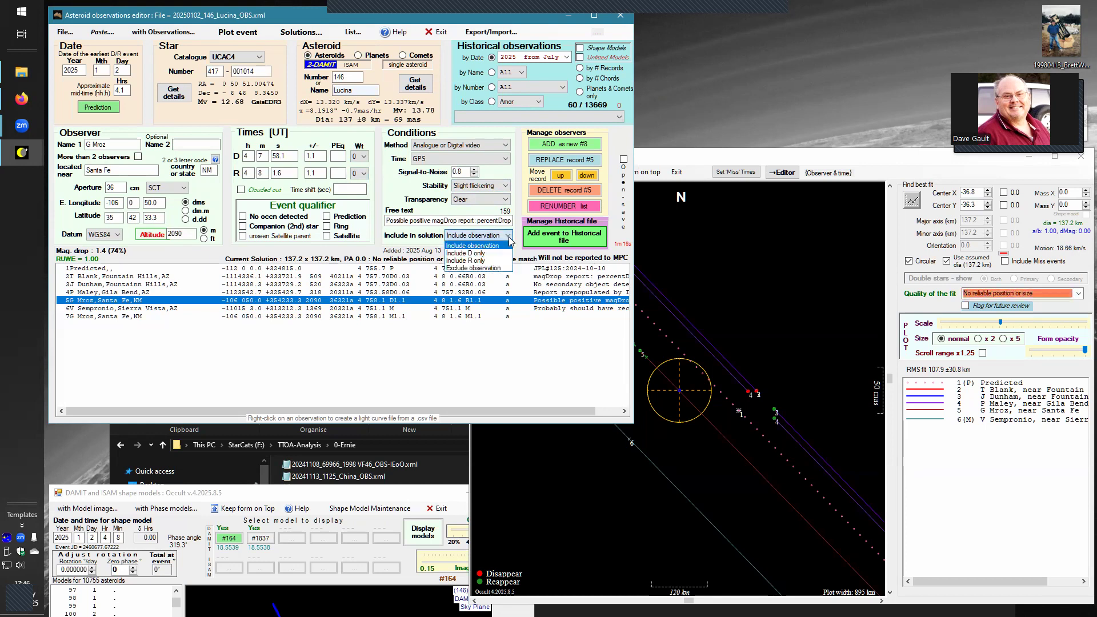
pyautogui.click(481, 268)
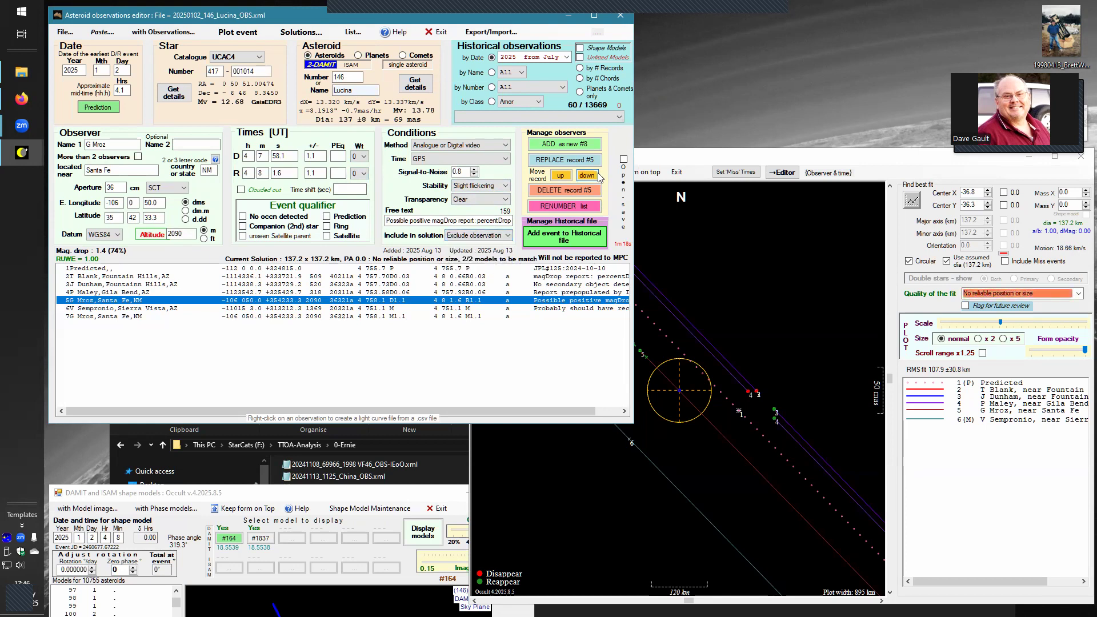
pyautogui.click(556, 161)
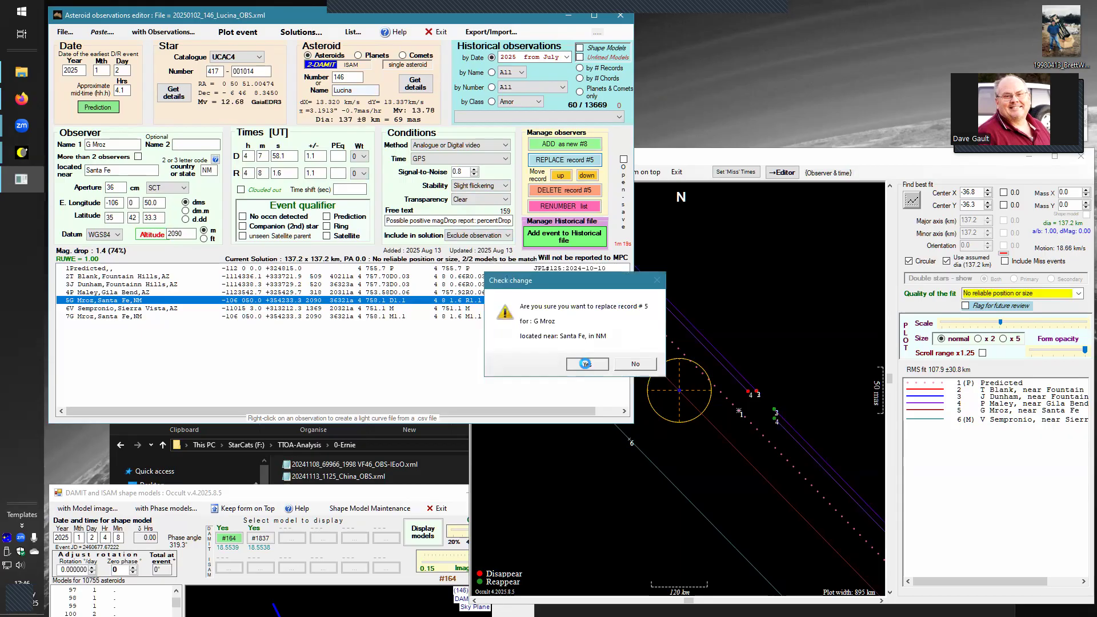
pyautogui.click(585, 364)
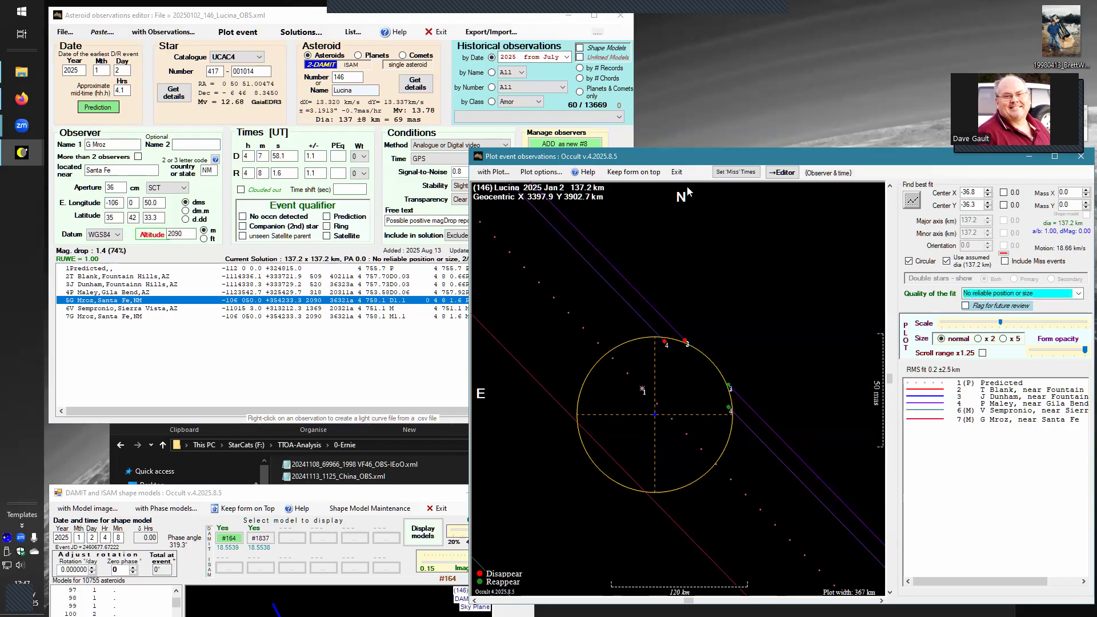
# Compute the closest Miss times for the miss observers, correct them in the report and return to the observations editor
pyautogui.click(733, 173)
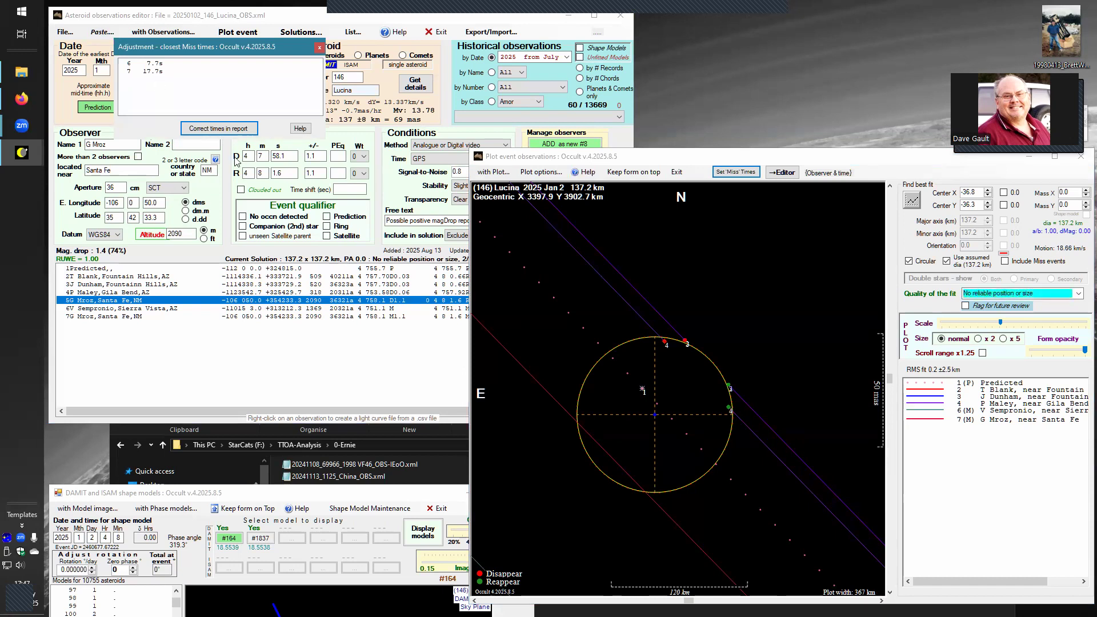
pyautogui.click(218, 128)
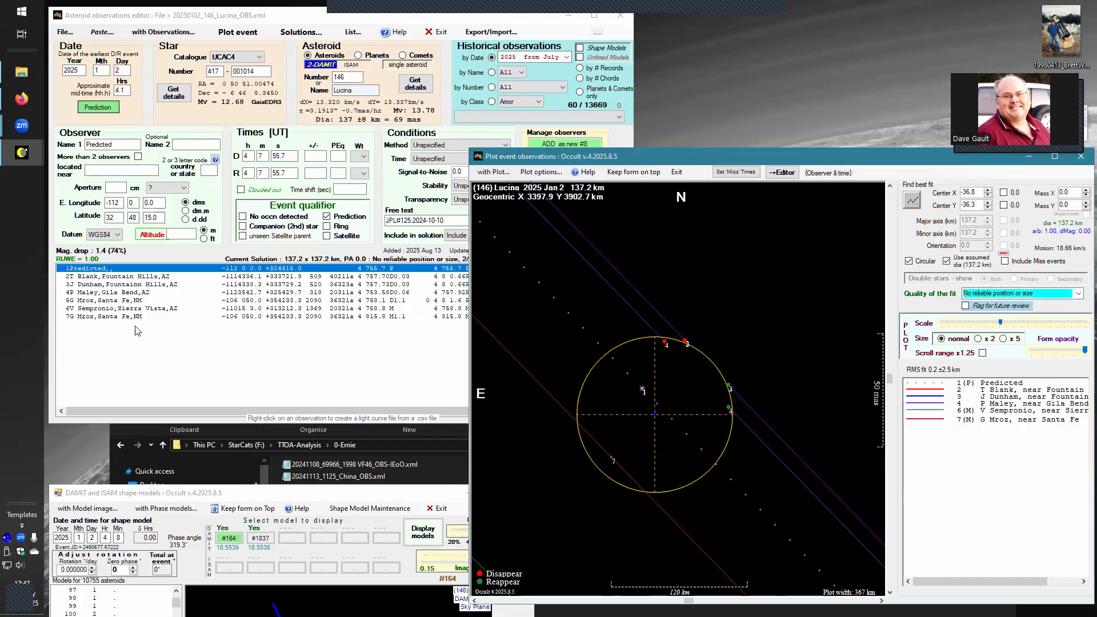
pyautogui.click(289, 377)
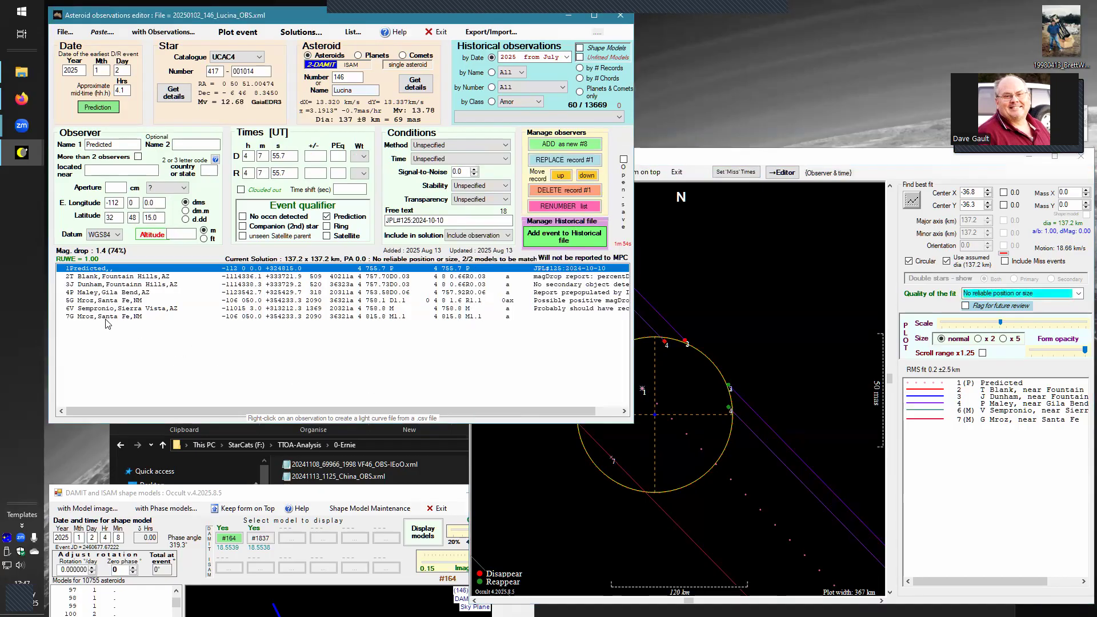
# Clear the D and R time uncertainties of record 7 and replace the record
pyautogui.click(109, 317)
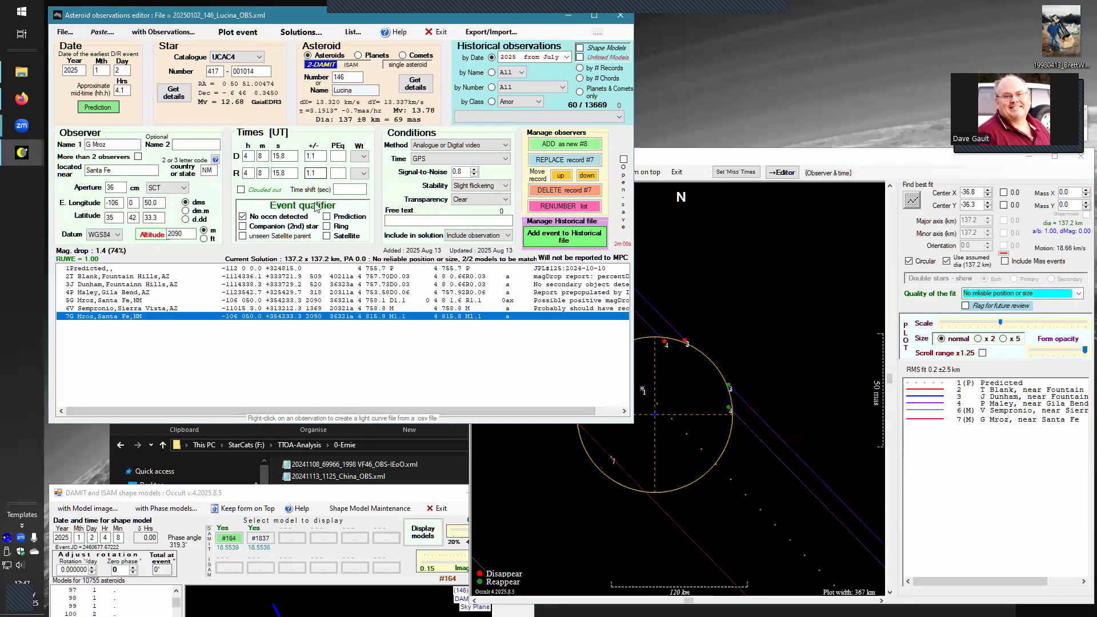
pyautogui.doubleClick(314, 155)
pyautogui.press('BackSpace')
pyautogui.doubleClick(323, 171)
pyautogui.press('BackSpace')
pyautogui.click(555, 161)
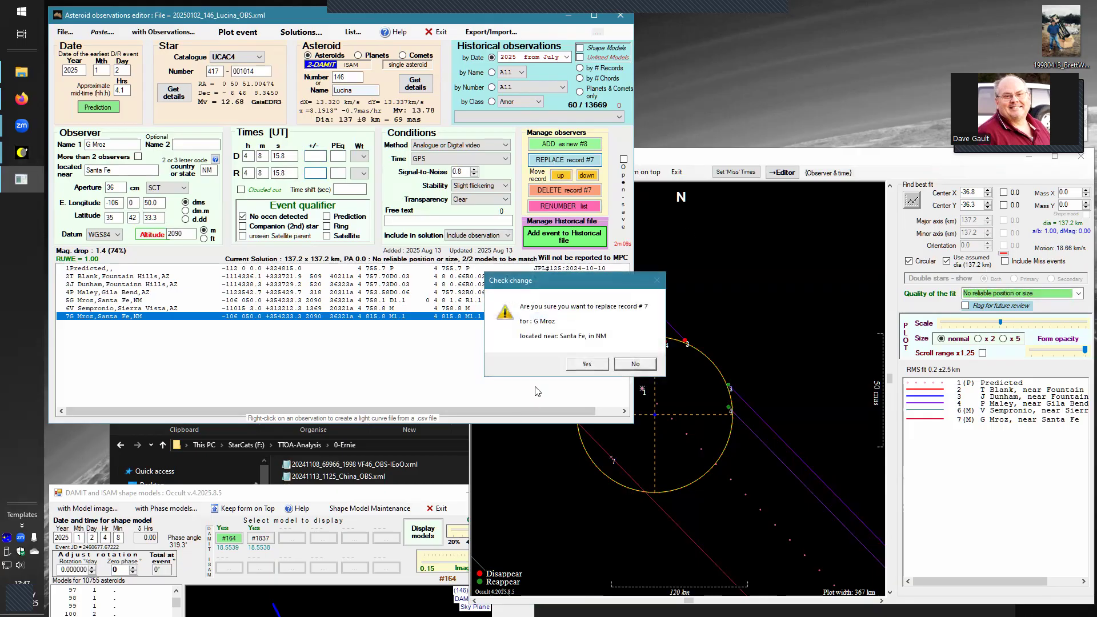
pyautogui.click(578, 366)
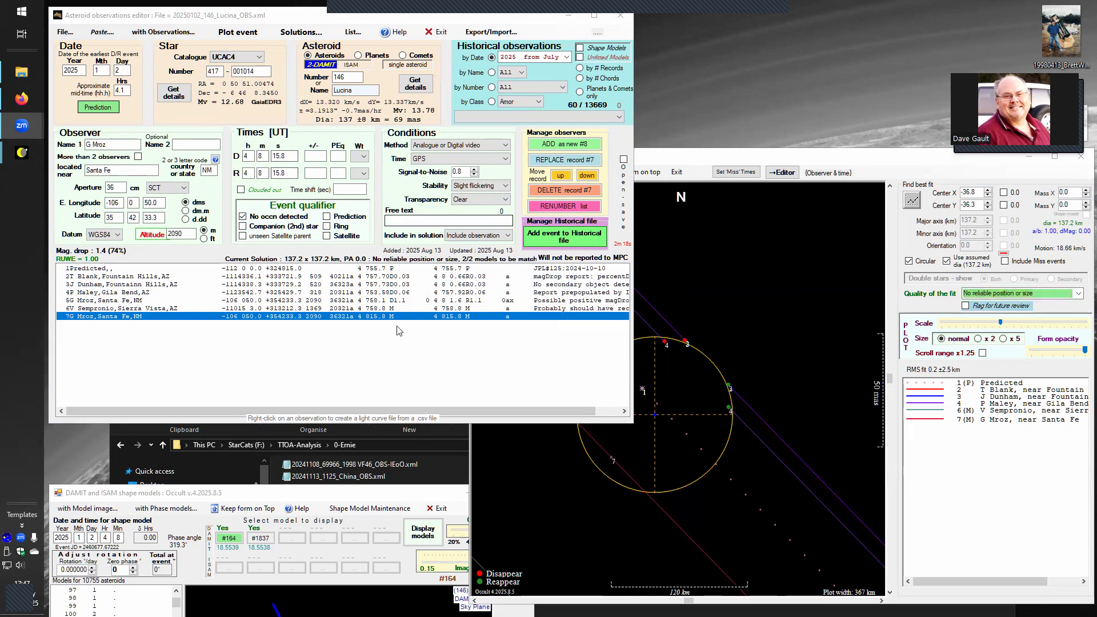
# Load the light curve CSV for record 7's observer, choose signal-Lucina as the occulted star and leave the integrity check
pyautogui.rightClick(231, 316)
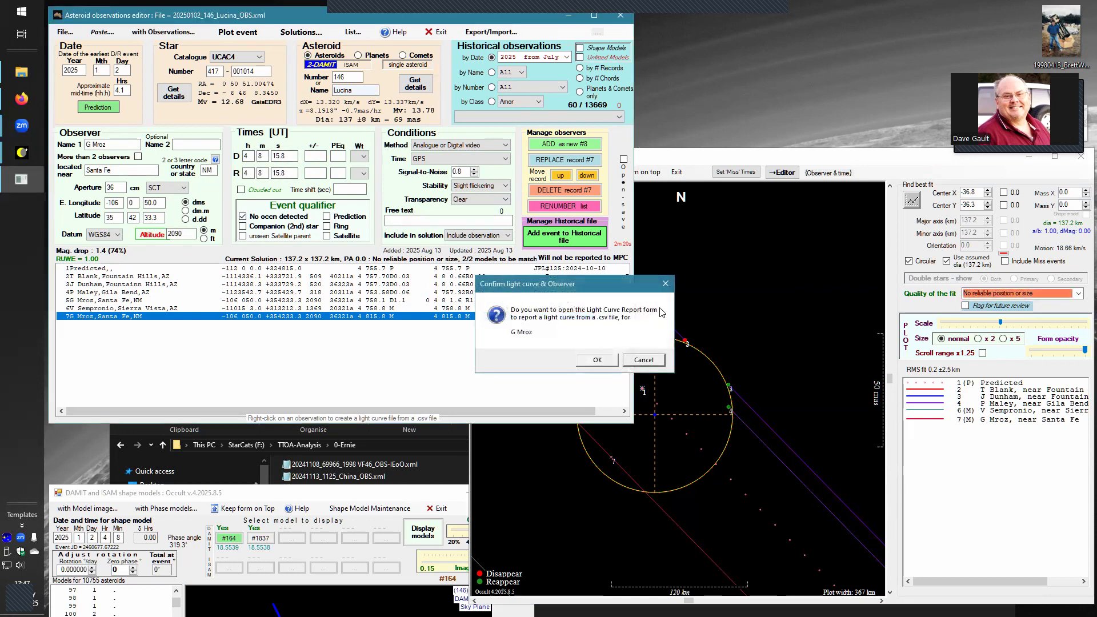
pyautogui.click(597, 361)
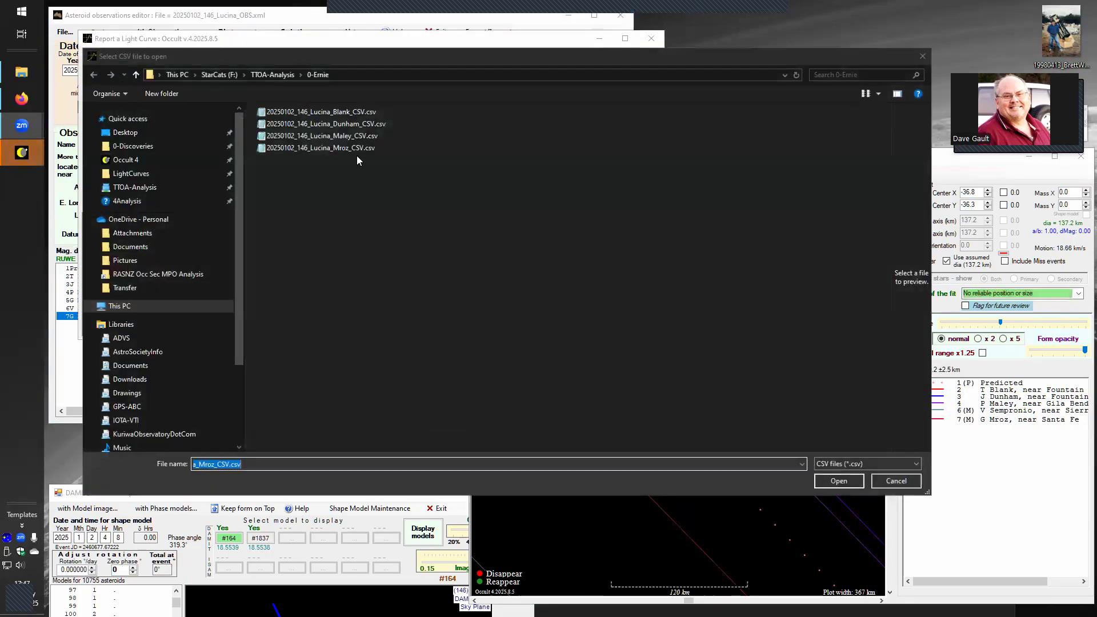
pyautogui.click(351, 149)
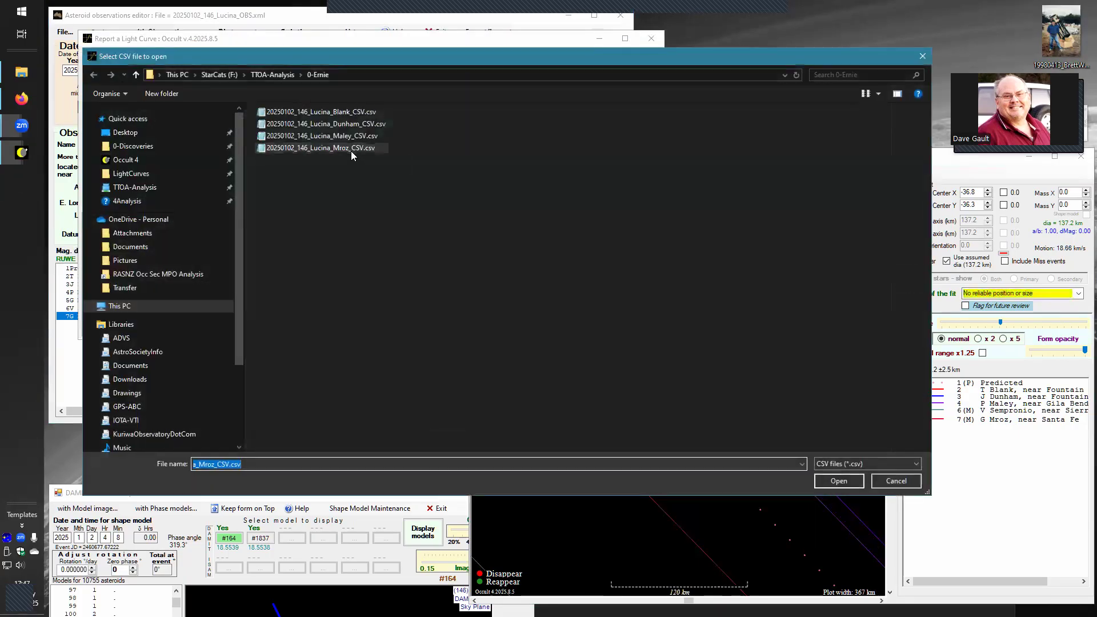
pyautogui.click(839, 482)
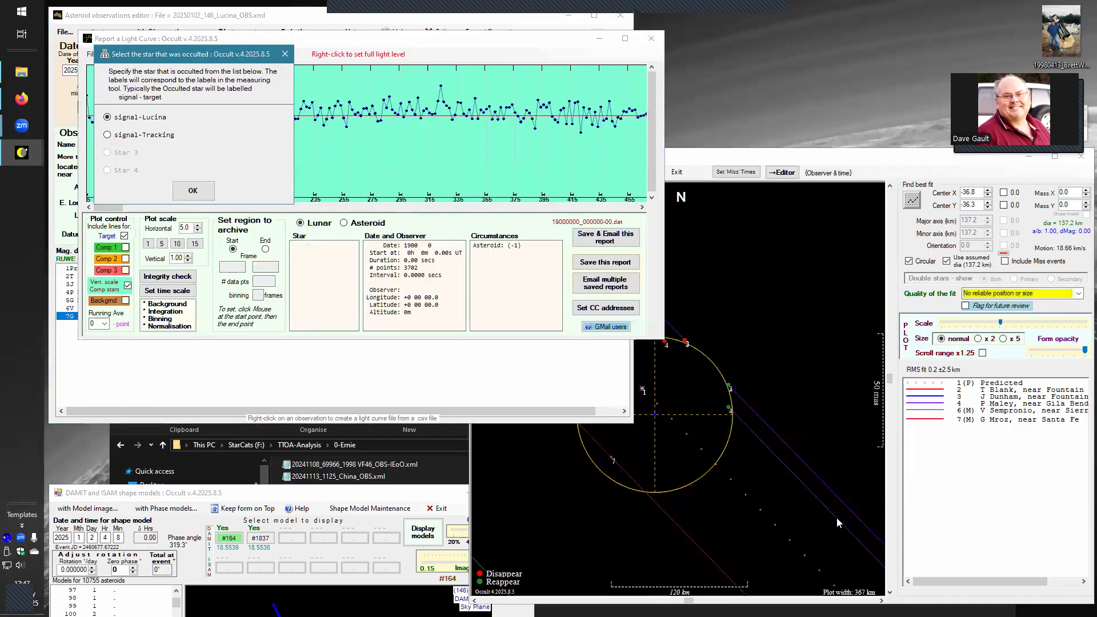
pyautogui.click(192, 191)
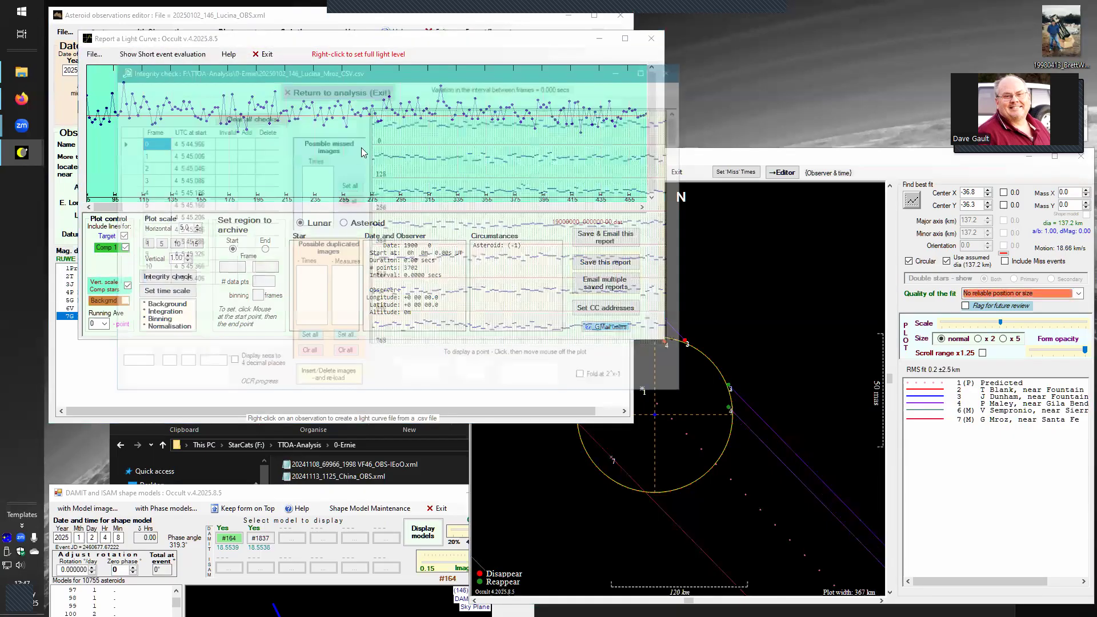
pyautogui.click(346, 89)
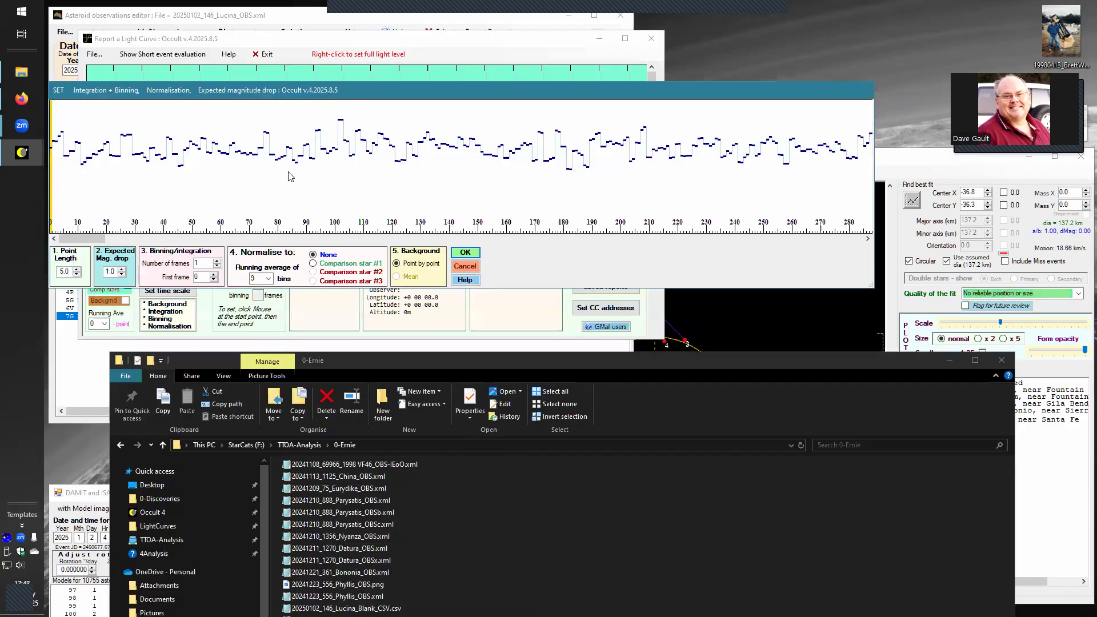
# Bin the light curve by 2 frames starting at frame 45 and hide the comparison star's curve
pyautogui.click(179, 169)
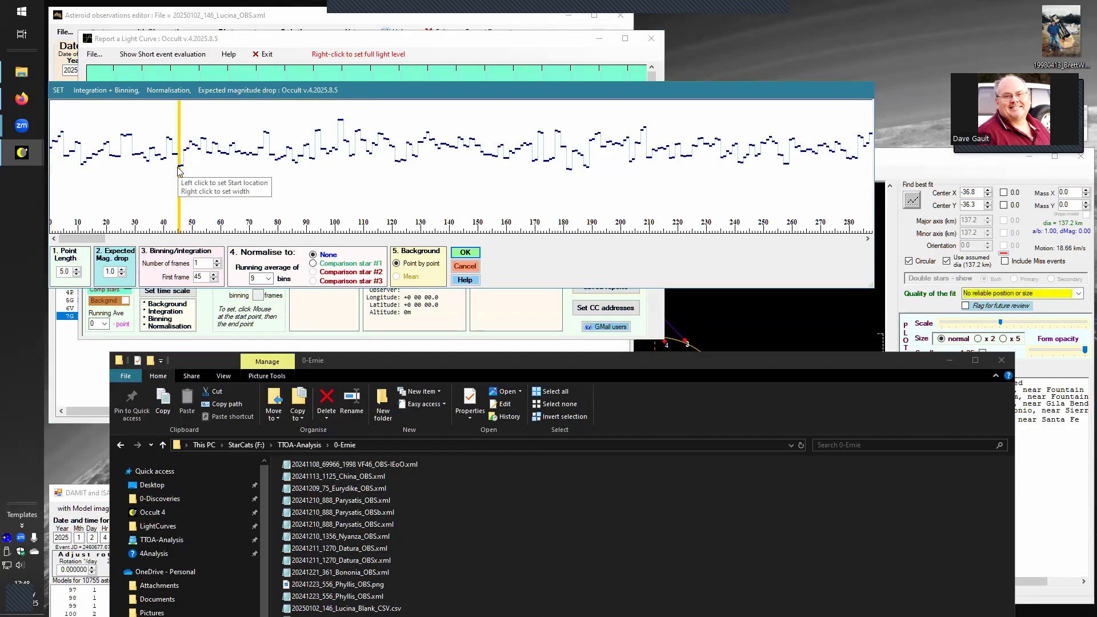
pyautogui.rightClick(183, 173)
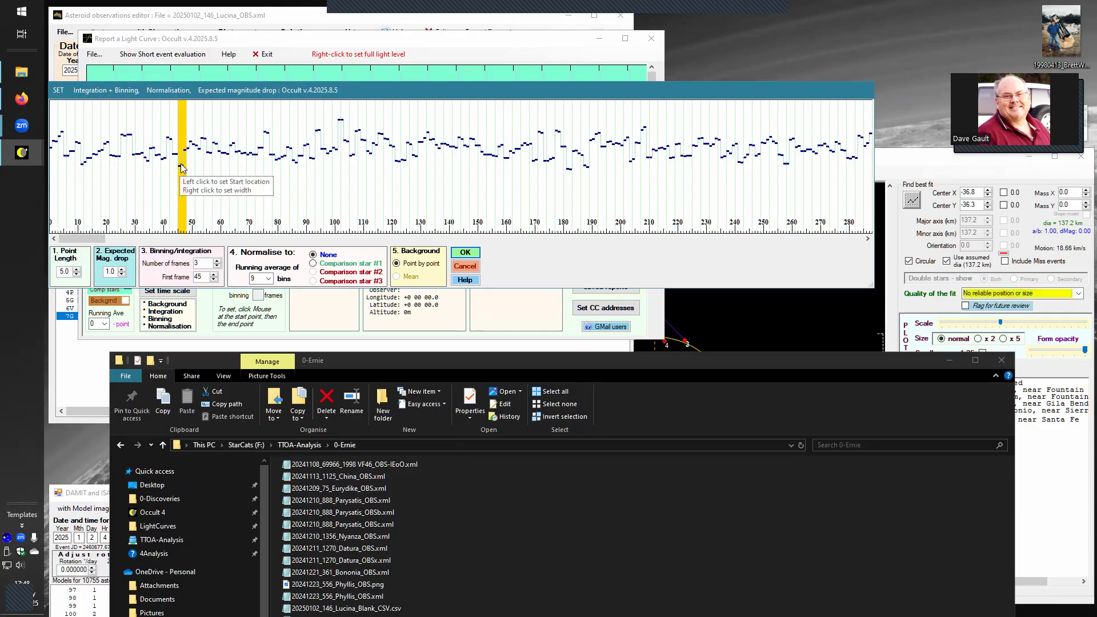
pyautogui.rightClick(181, 184)
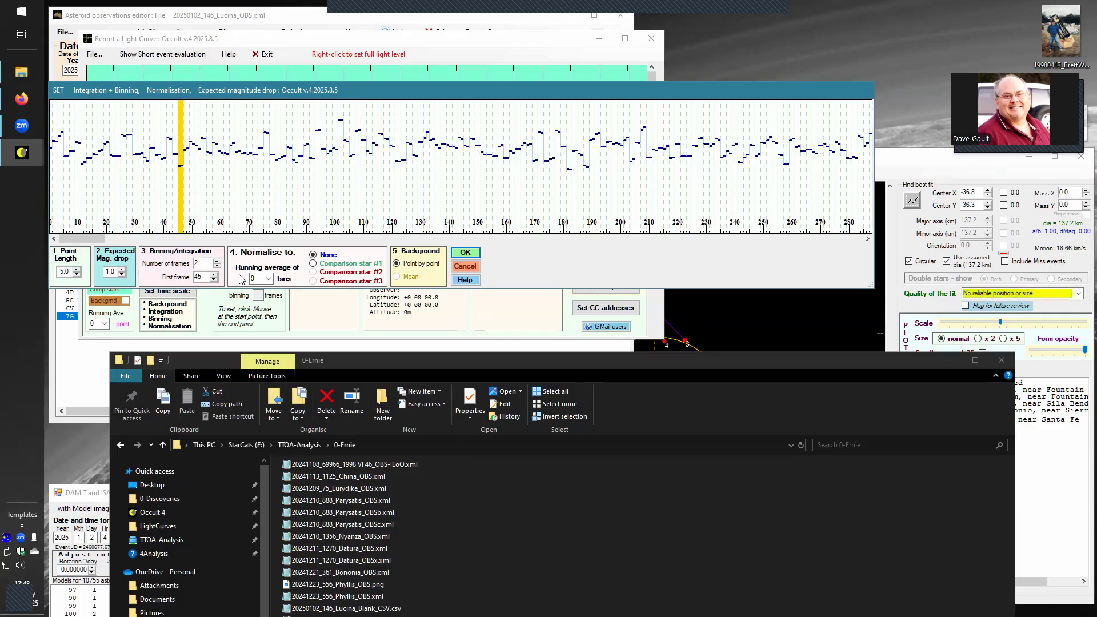
pyautogui.click(465, 254)
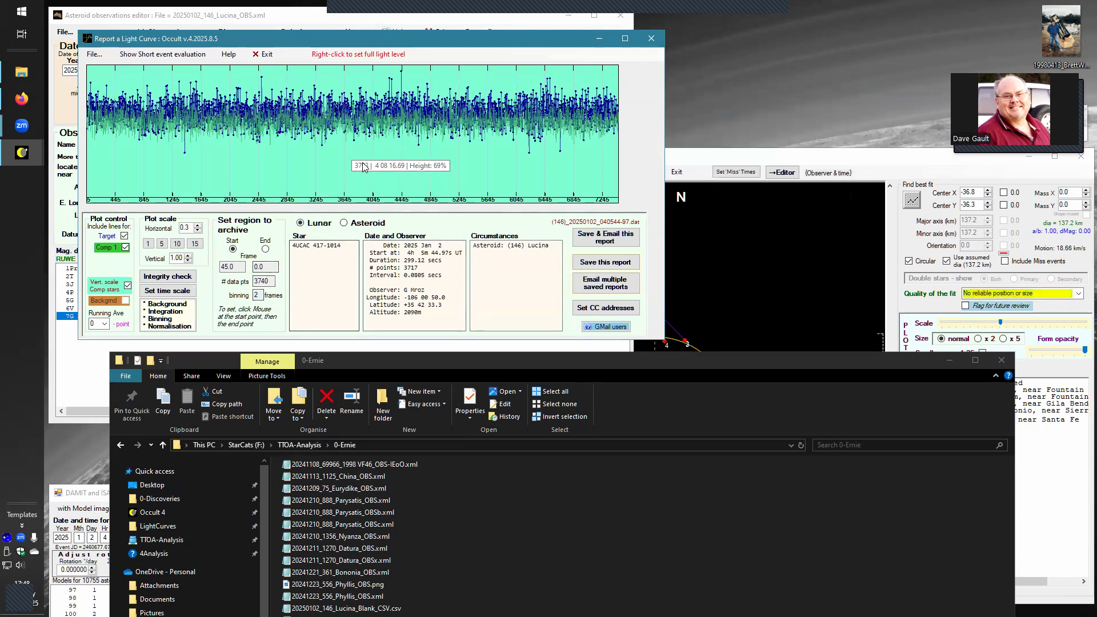
pyautogui.click(125, 248)
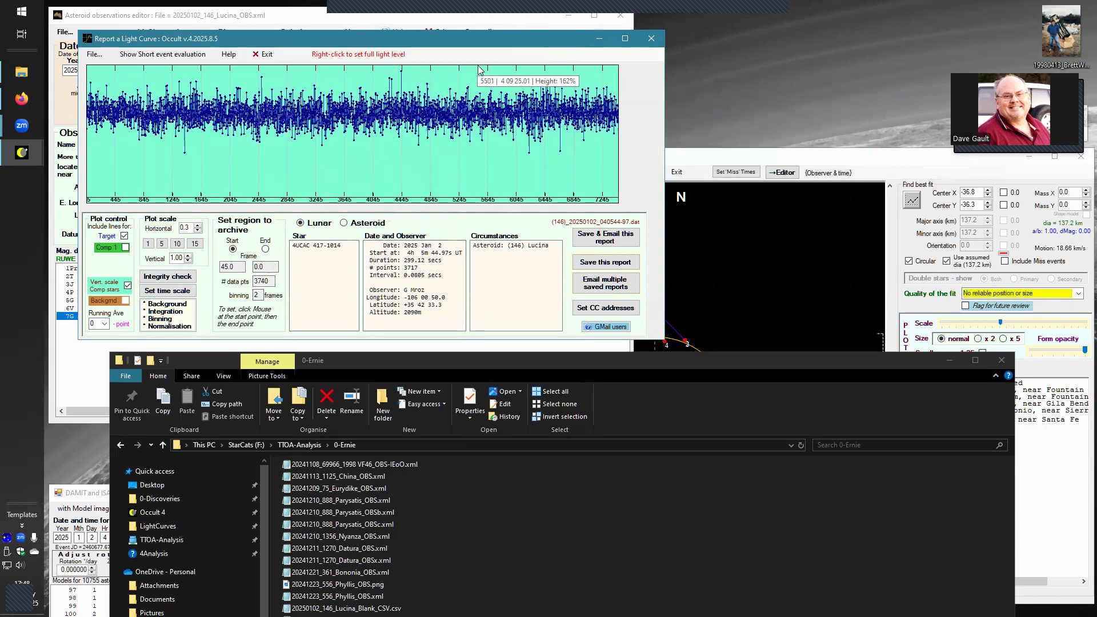
# Examine the target's light curve at horizontal scale 5 around record 7's miss time and compare it with the event plot
pyautogui.moveTo(448, 35); pyautogui.dragTo(857, 95)
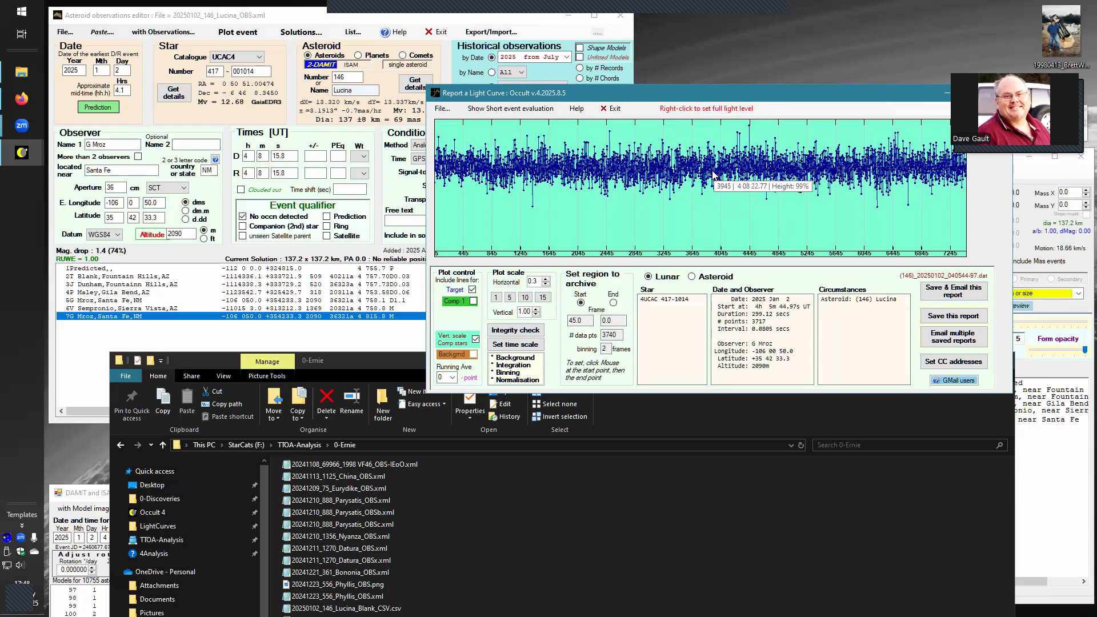
pyautogui.click(509, 297)
pyautogui.moveTo(470, 264); pyautogui.dragTo(577, 279)
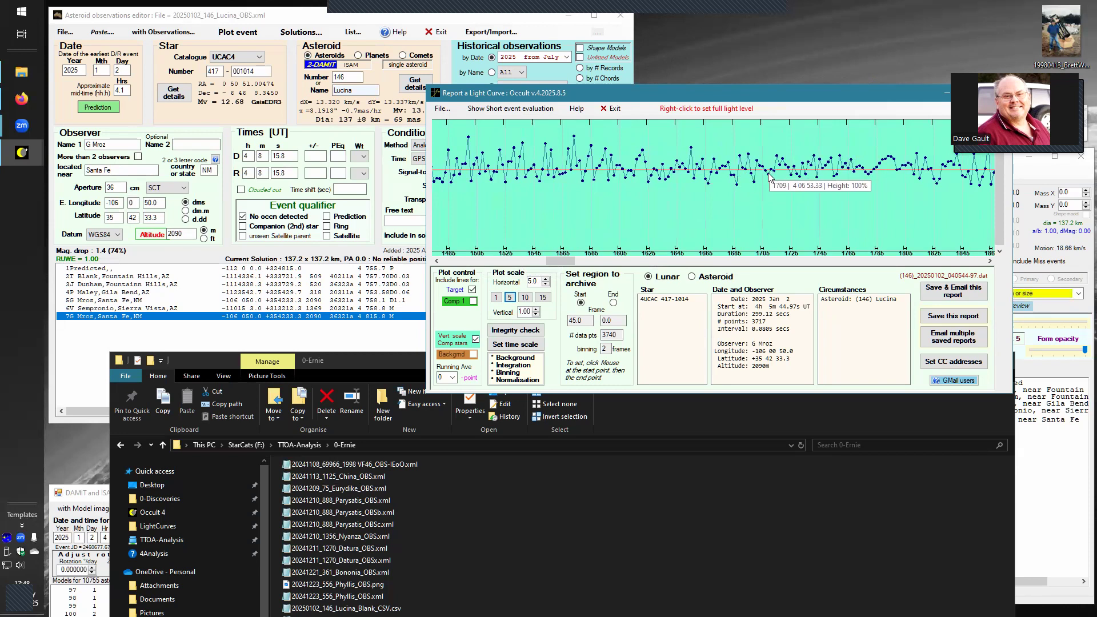
pyautogui.moveTo(572, 262); pyautogui.dragTo(695, 274)
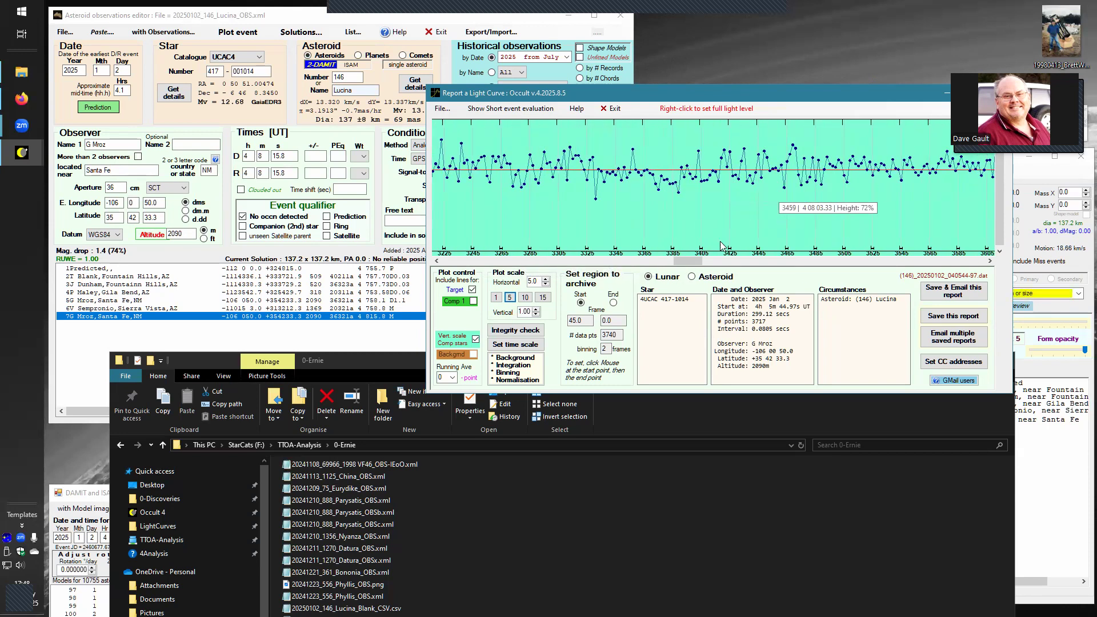
pyautogui.moveTo(688, 264); pyautogui.dragTo(719, 267)
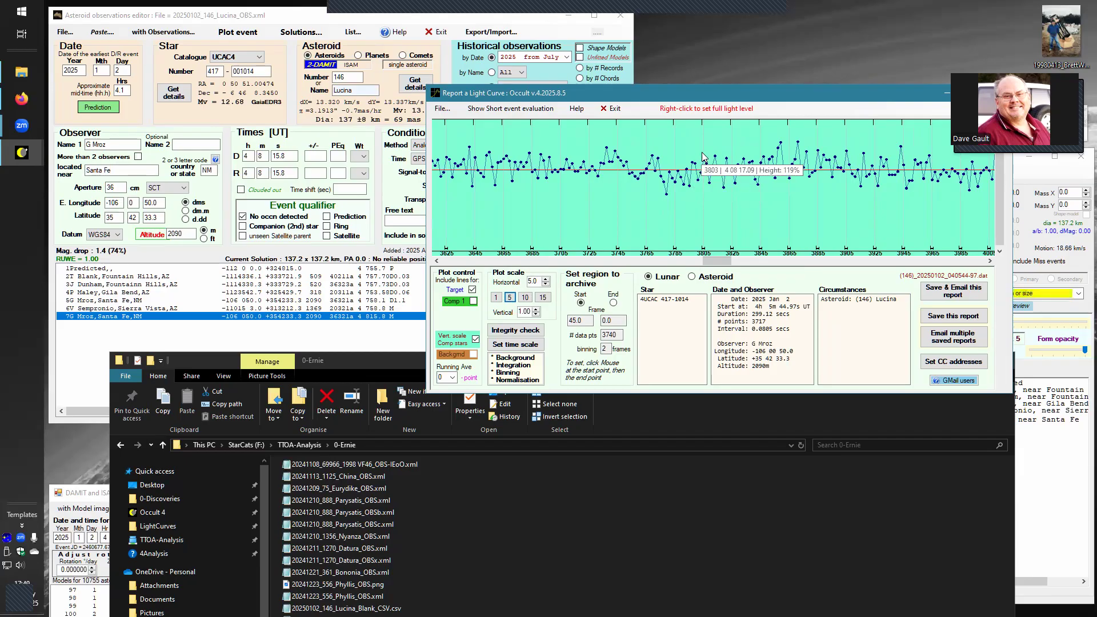
pyautogui.moveTo(692, 92); pyautogui.dragTo(526, 28)
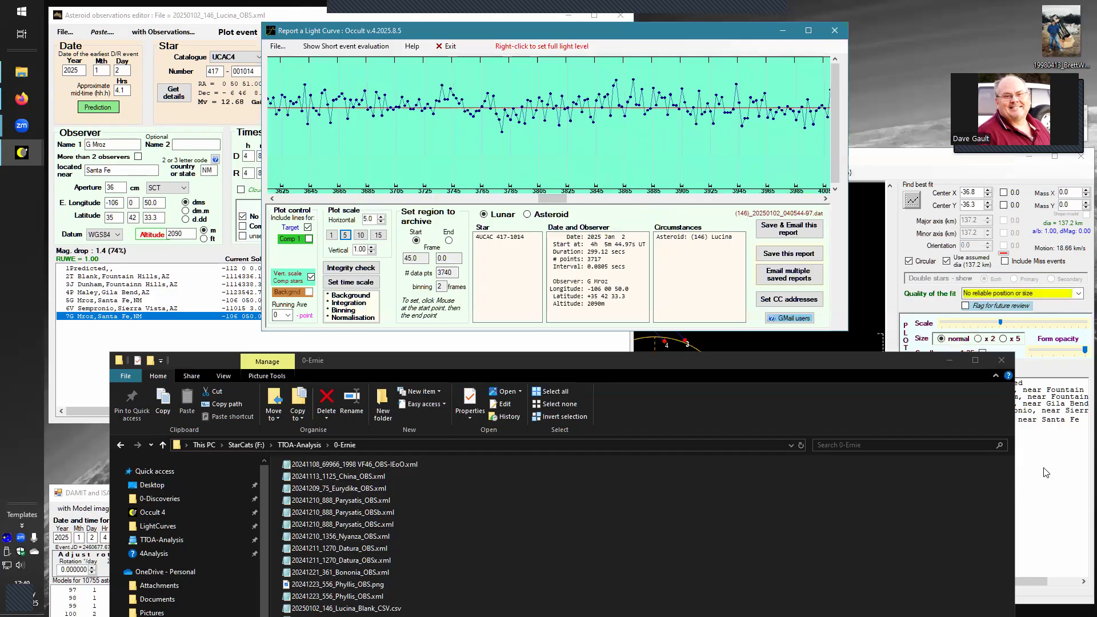
pyautogui.click(1055, 471)
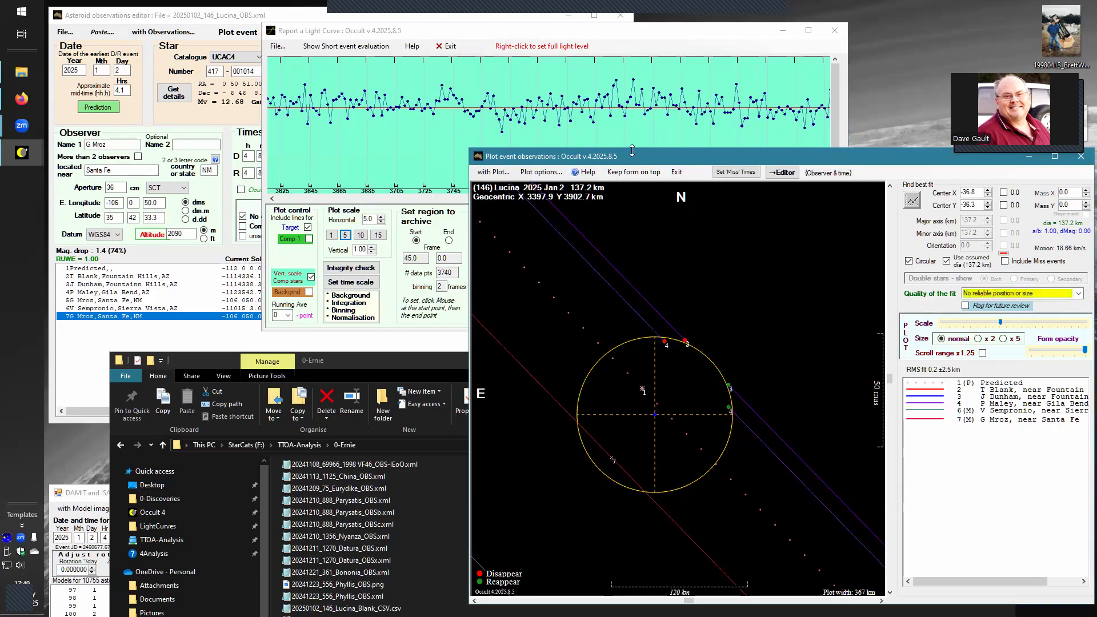
pyautogui.click(599, 39)
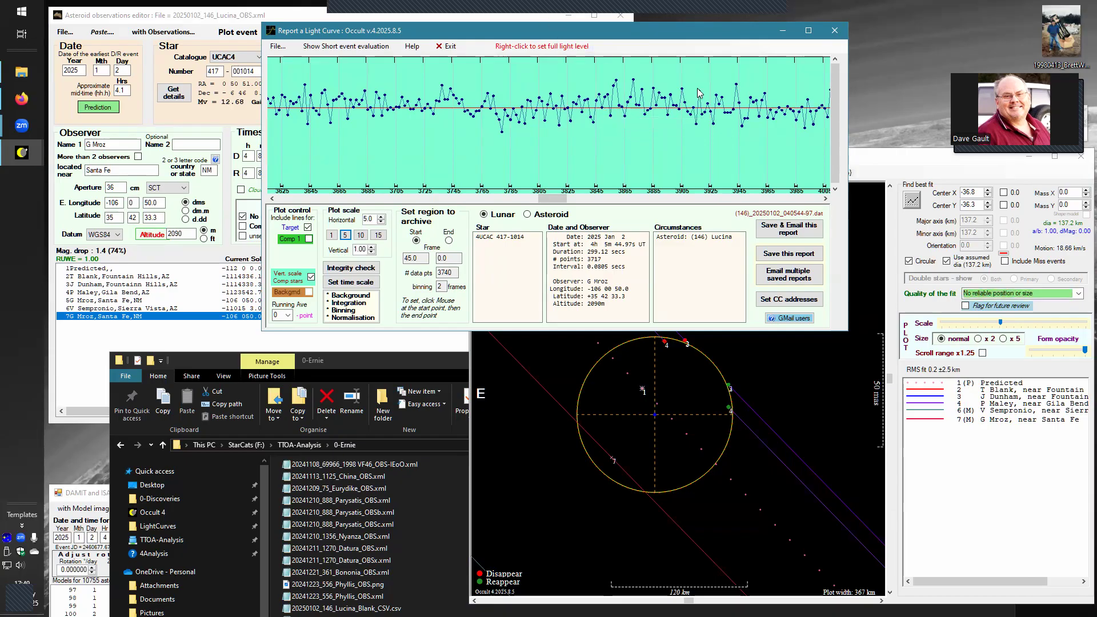
pyautogui.moveTo(556, 33); pyautogui.dragTo(702, 88)
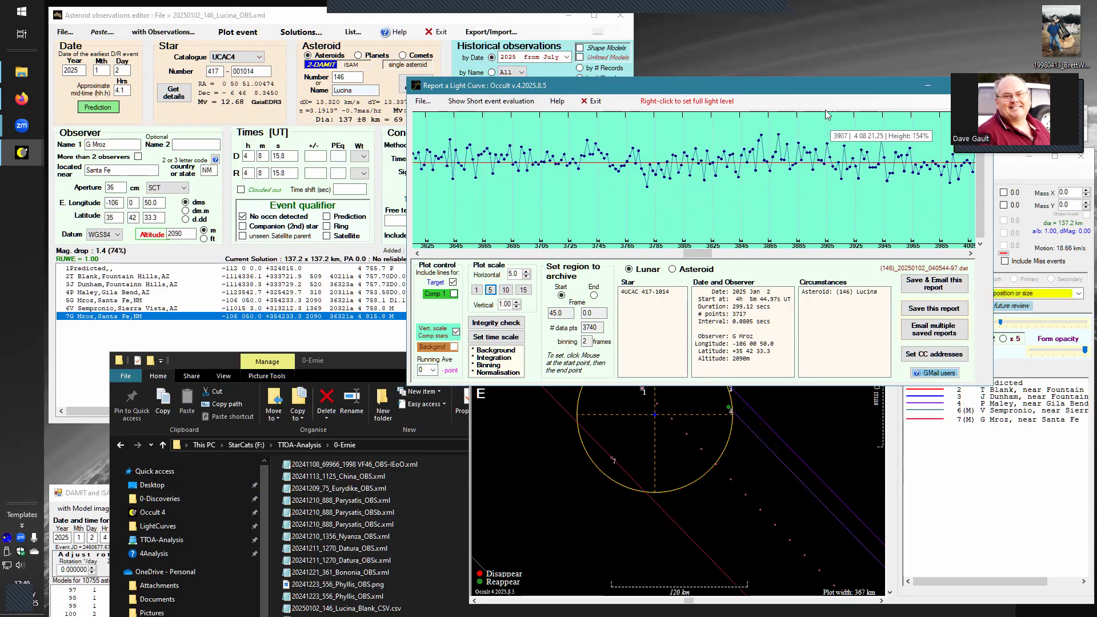
pyautogui.moveTo(816, 86); pyautogui.dragTo(701, 77)
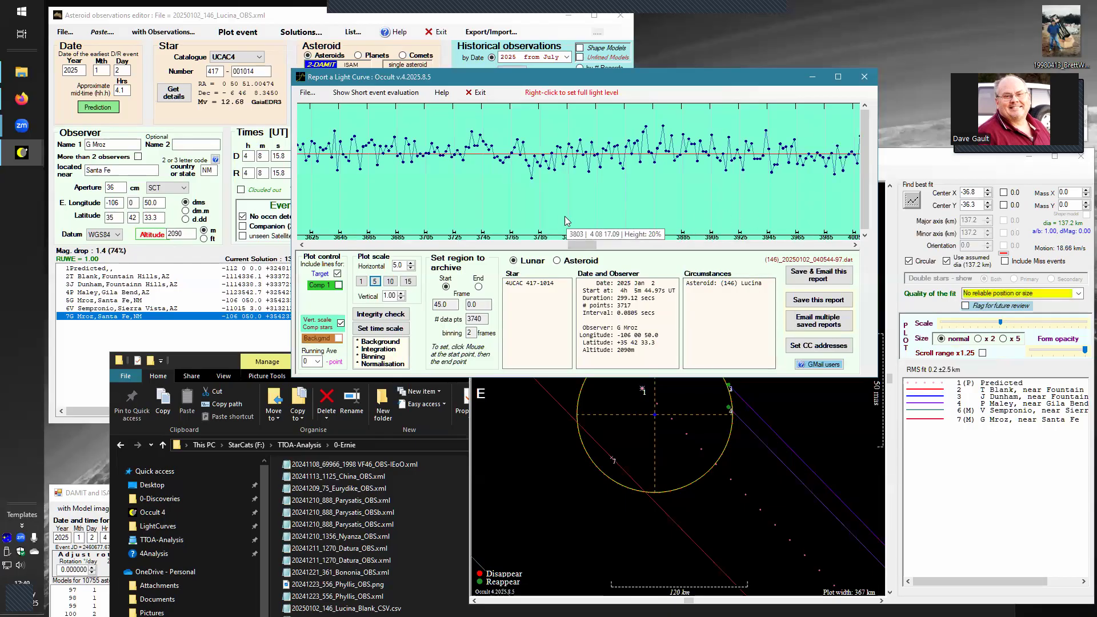
# Start the archive region at frame 3773 and reduce the light curve's horizontal scale to 4.1
pyautogui.moveTo(527, 178)
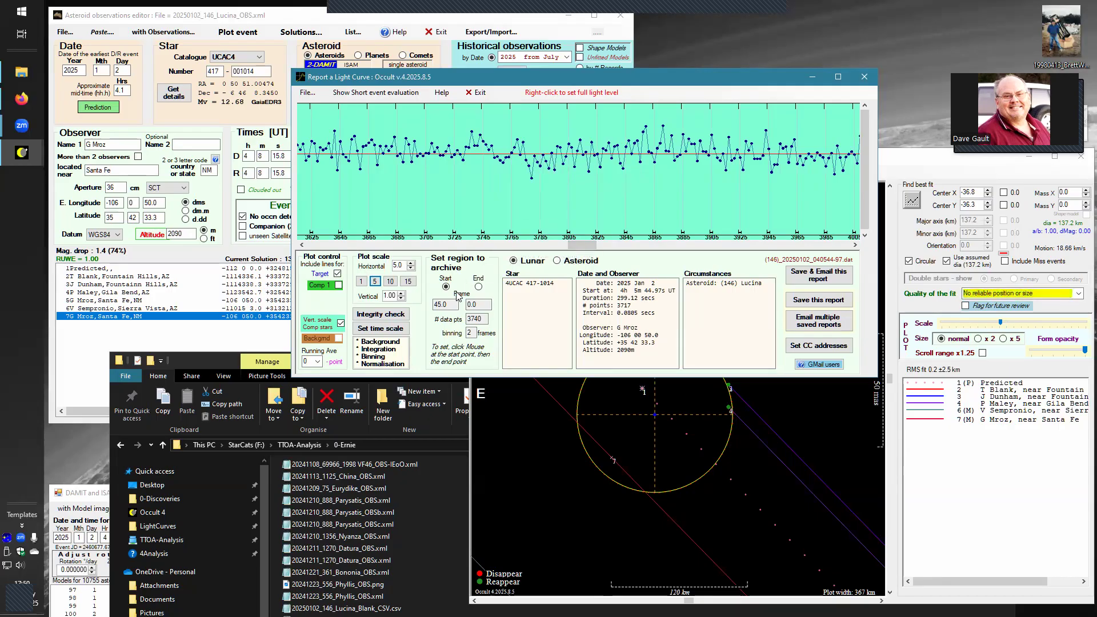
pyautogui.click(524, 164)
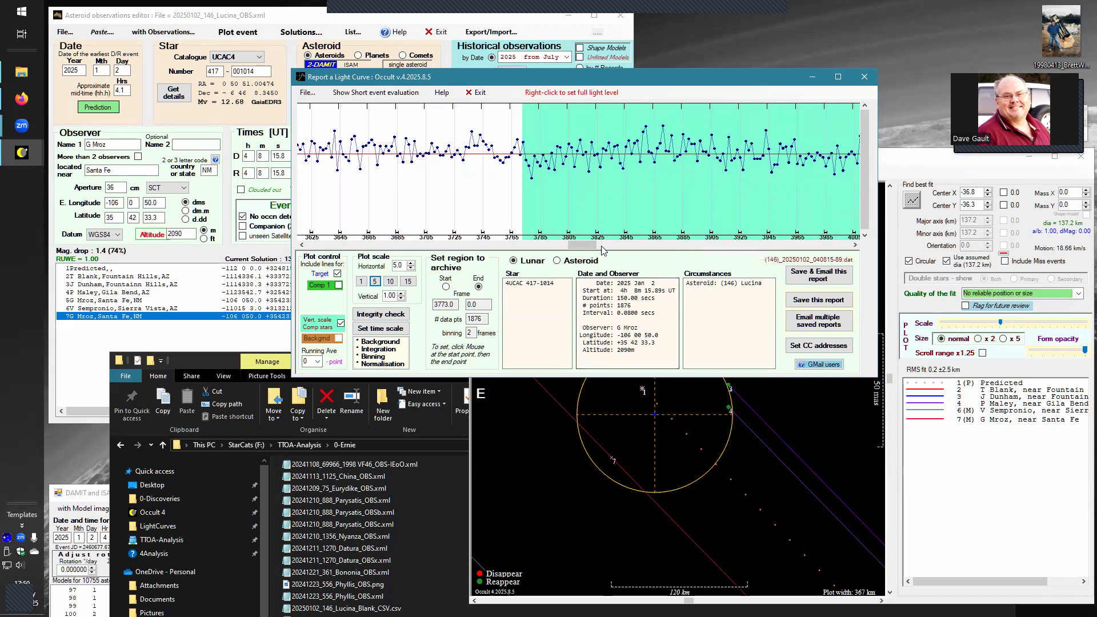
pyautogui.moveTo(593, 246); pyautogui.dragTo(603, 246)
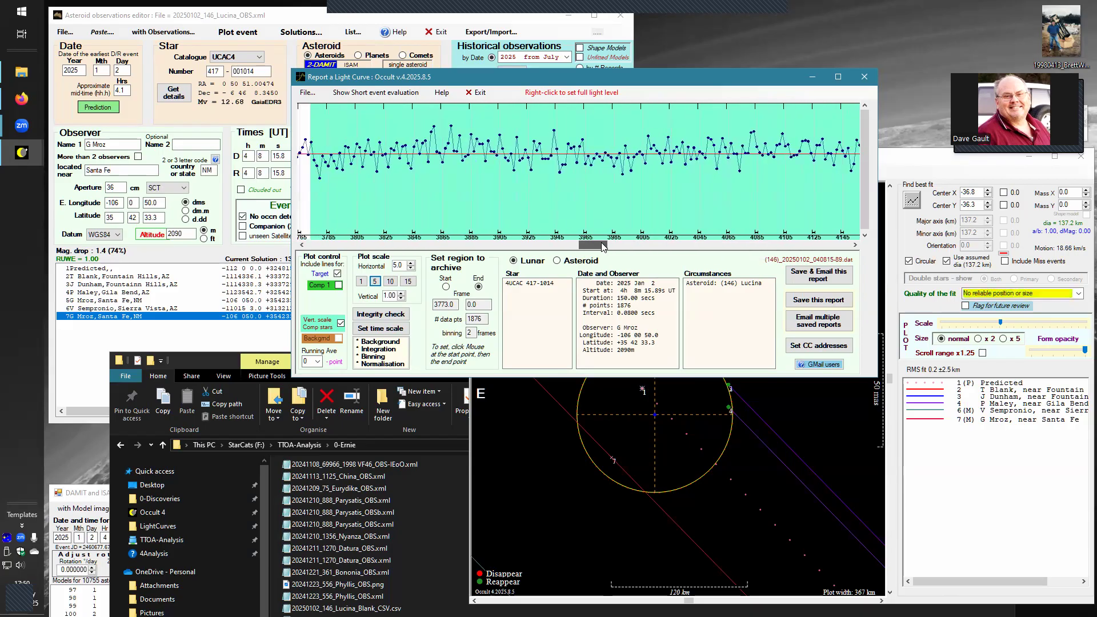
pyautogui.click(412, 268)
pyautogui.click(412, 268)
pyautogui.click(412, 268)
pyautogui.click(412, 268)
pyautogui.click(412, 268)
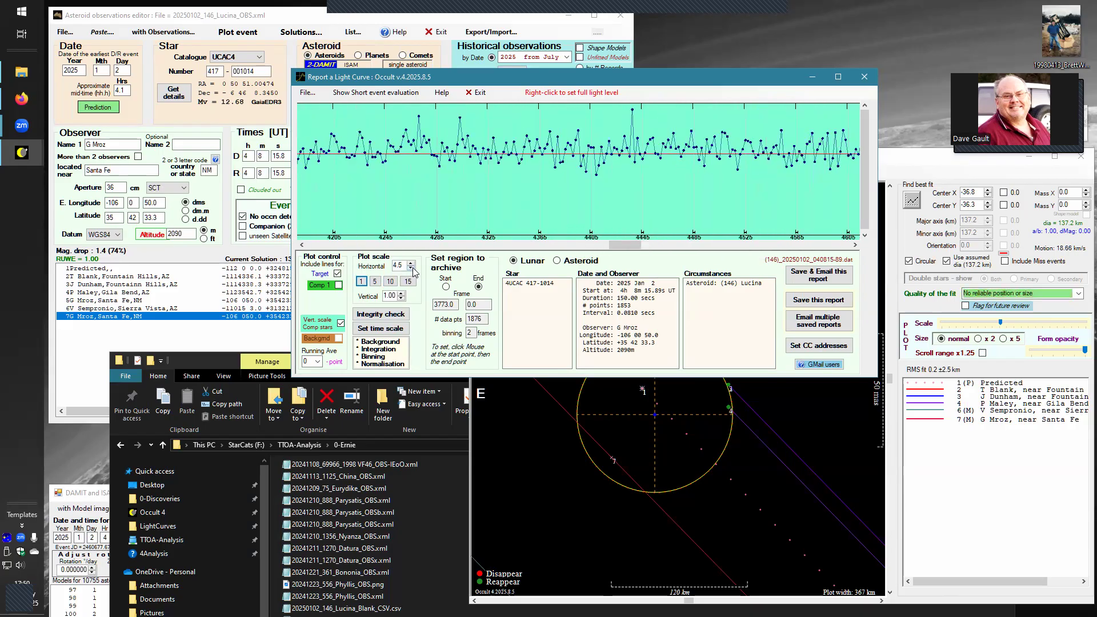
pyautogui.click(412, 268)
pyautogui.click(412, 268)
pyautogui.click(412, 268)
pyautogui.click(412, 268)
pyautogui.moveTo(654, 246); pyautogui.dragTo(581, 273)
# End the archive region at frame 3981 and move its start to frame 3573
pyautogui.moveTo(534, 170)
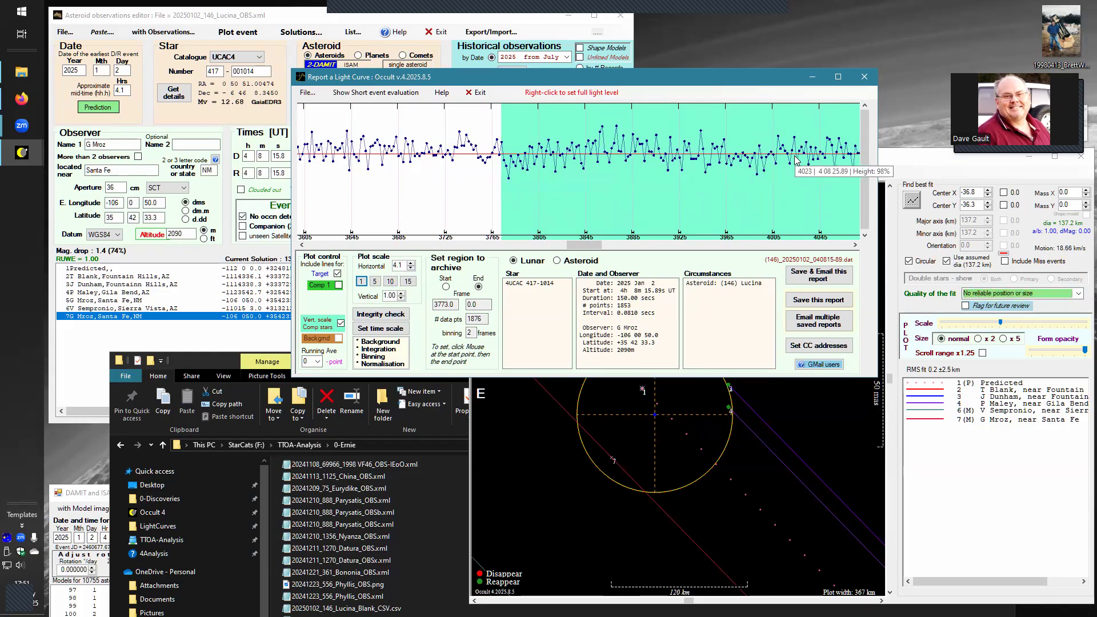
pyautogui.click(746, 162)
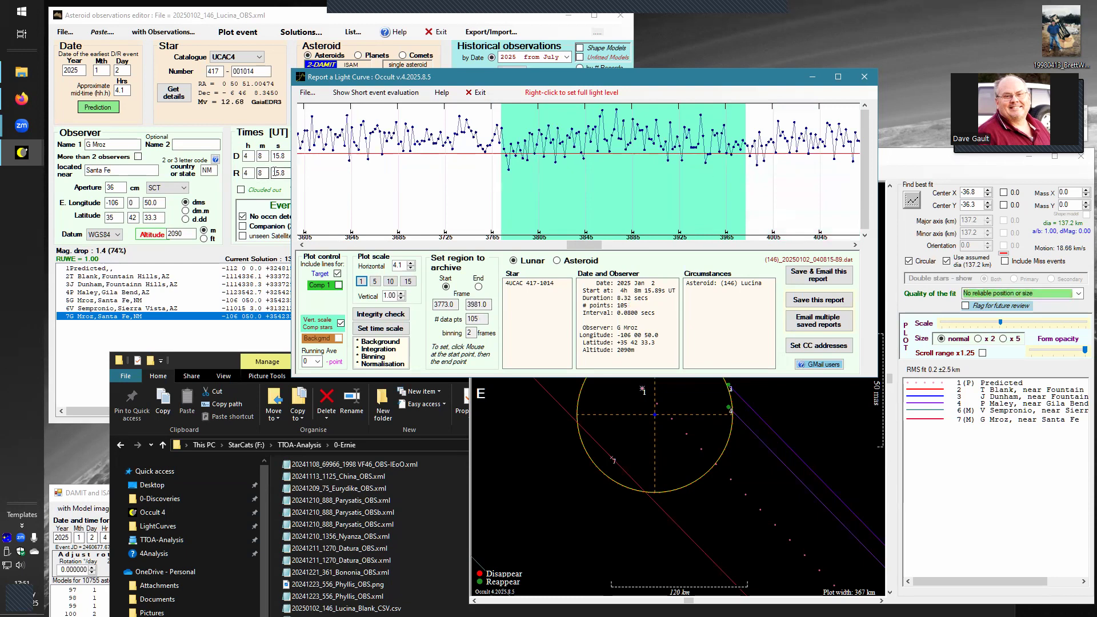
pyautogui.moveTo(575, 246)
pyautogui.mouseDown()
pyautogui.moveTo(558, 248)
pyautogui.moveTo(570, 254)
pyautogui.mouseUp()
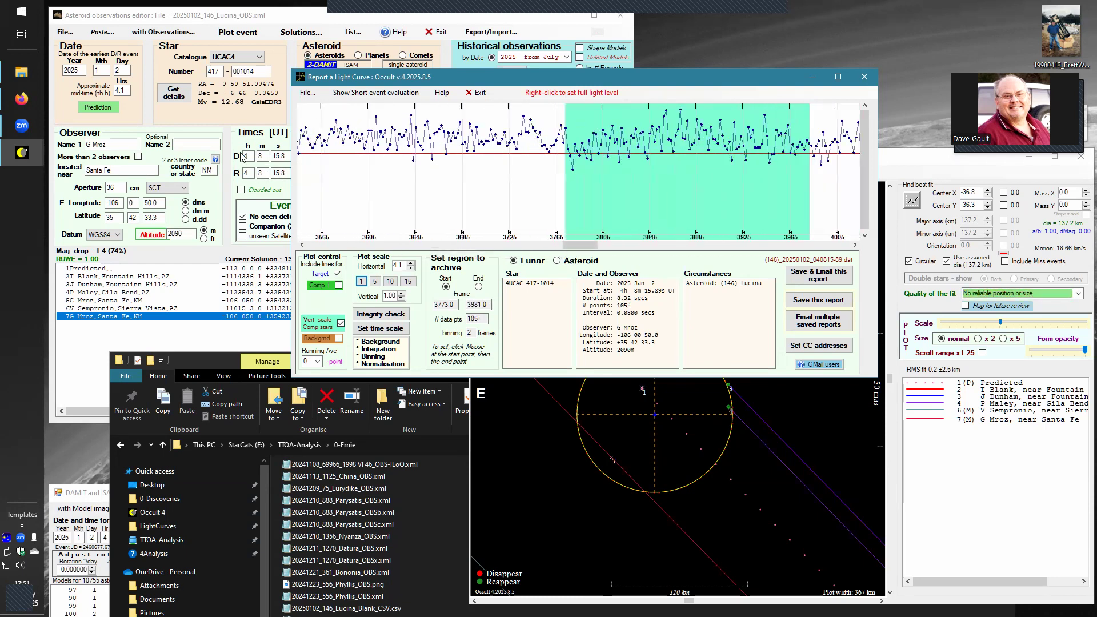
pyautogui.click(330, 165)
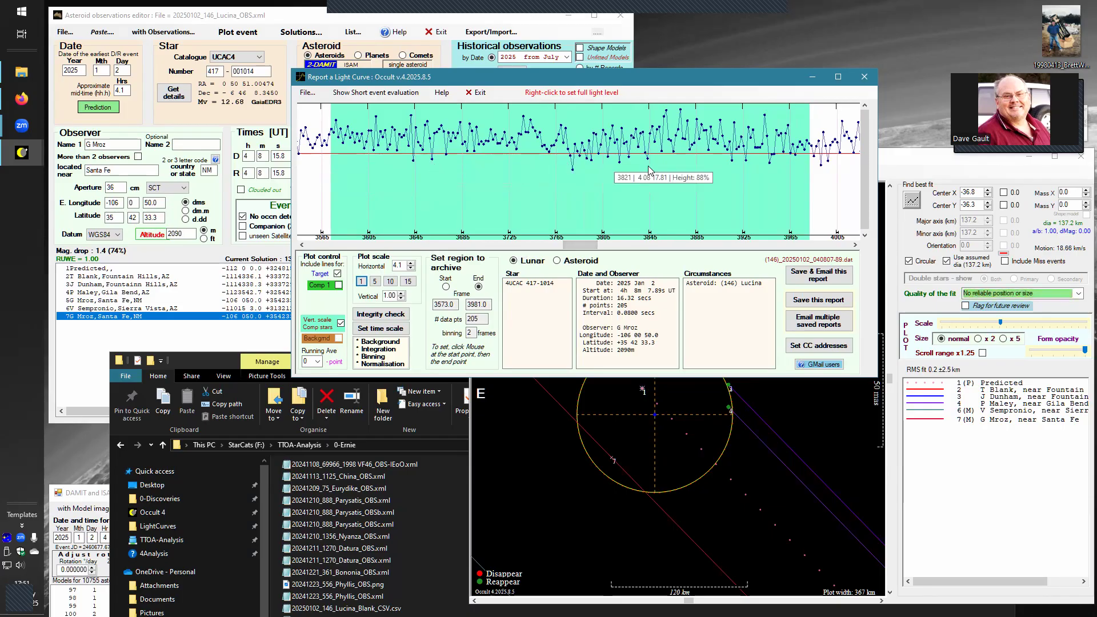
# Save the light curve report and close it
pyautogui.click(809, 301)
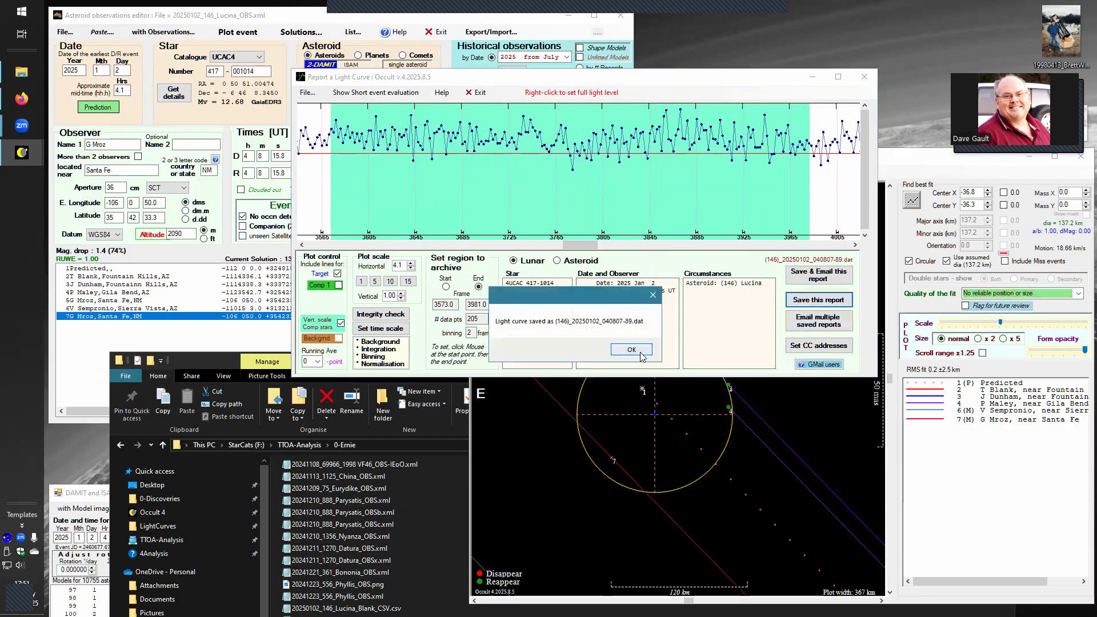
pyautogui.click(643, 356)
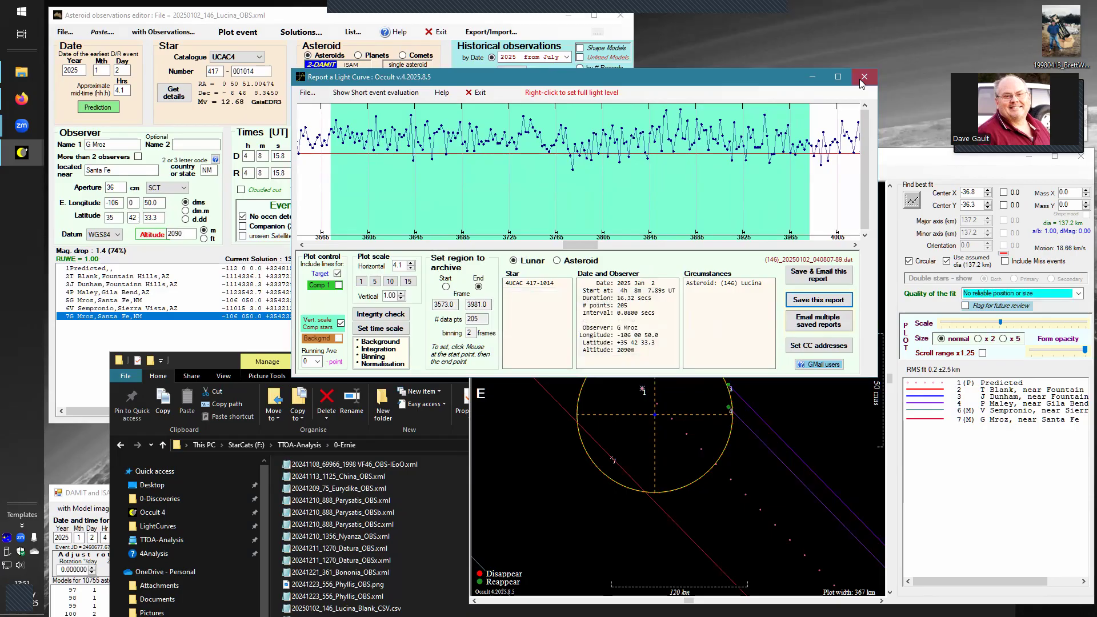
pyautogui.click(862, 81)
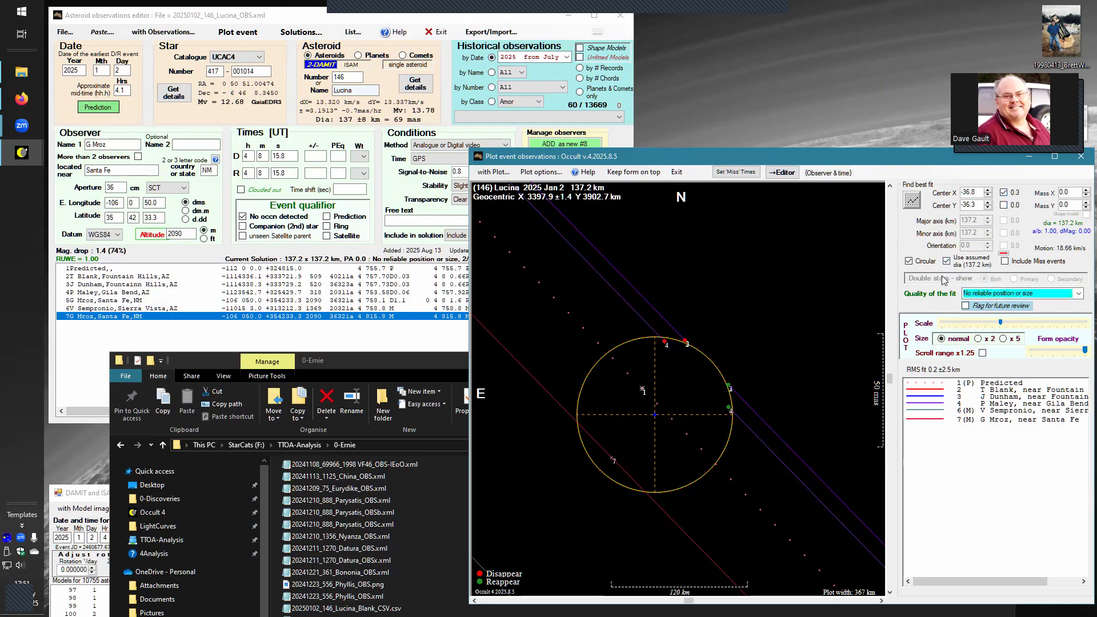
# Fit an ellipse with Miss events included, without the circular and assumed-diameter constraints, solving for centre, both axes and orientation
pyautogui.click(1005, 260)
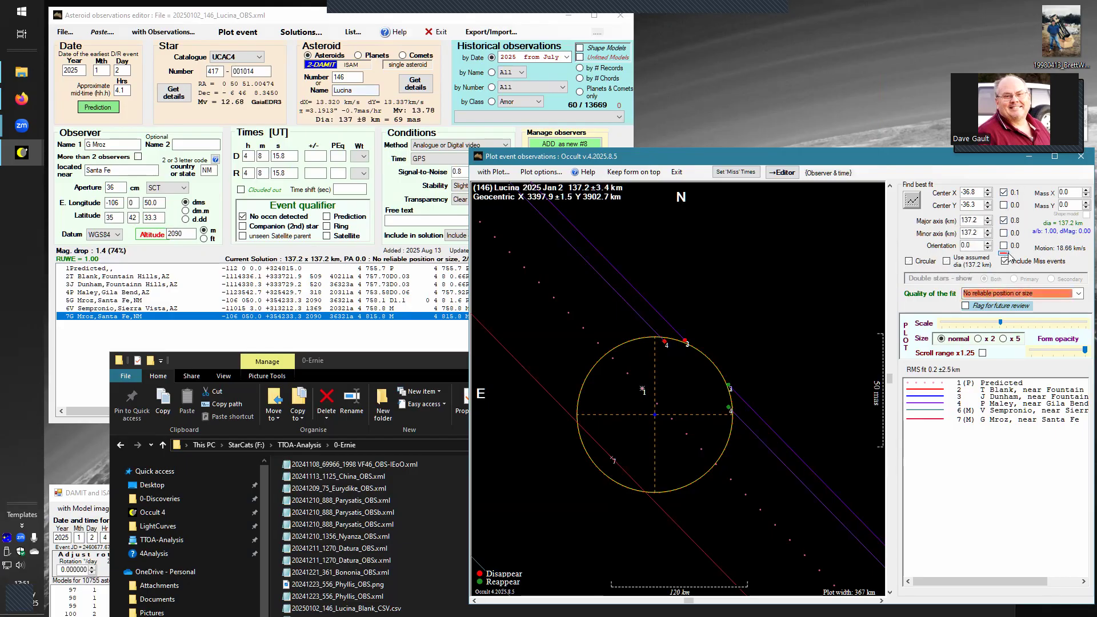
pyautogui.click(1004, 205)
pyautogui.click(912, 202)
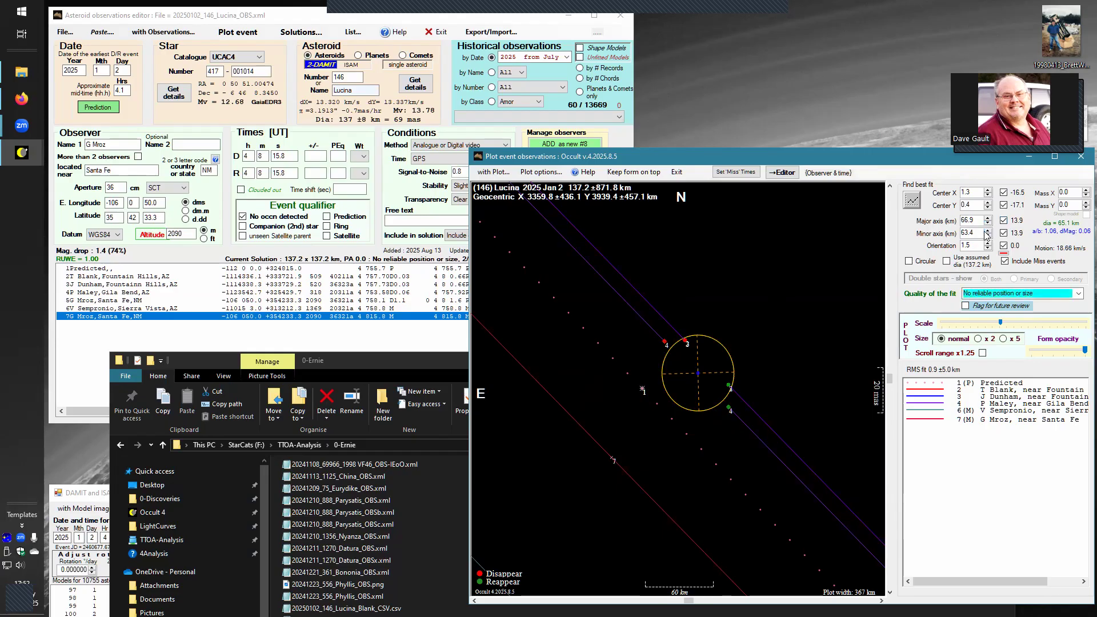
# Fix the ellipse's major axis at 150 km and rerun the fit
pyautogui.click(1004, 221)
pyautogui.doubleClick(972, 220)
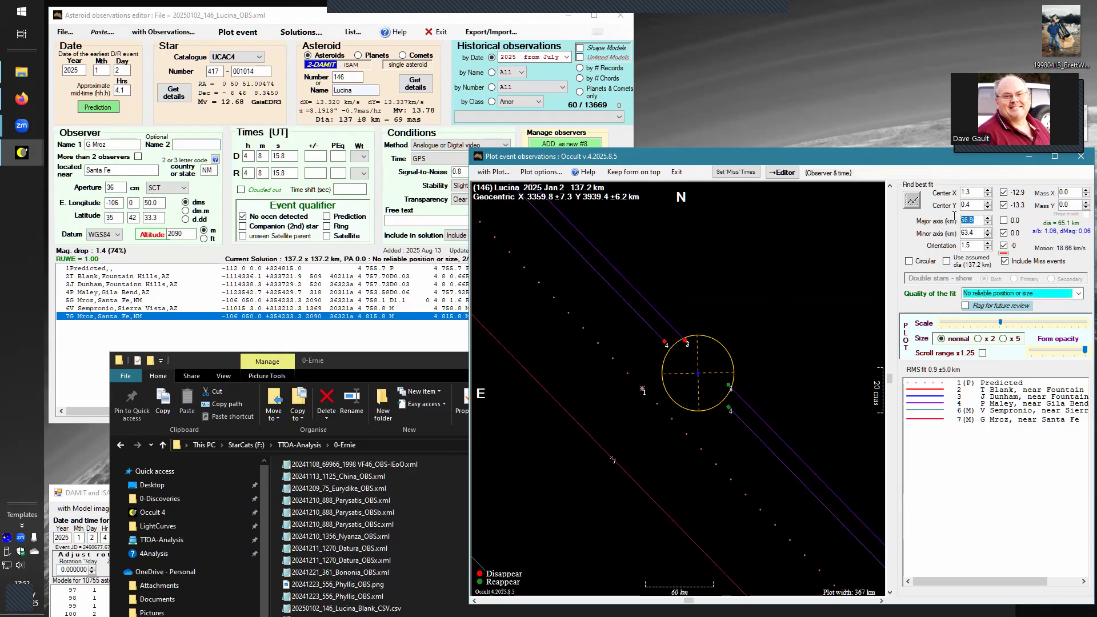
pyautogui.write('150')
pyautogui.click(912, 202)
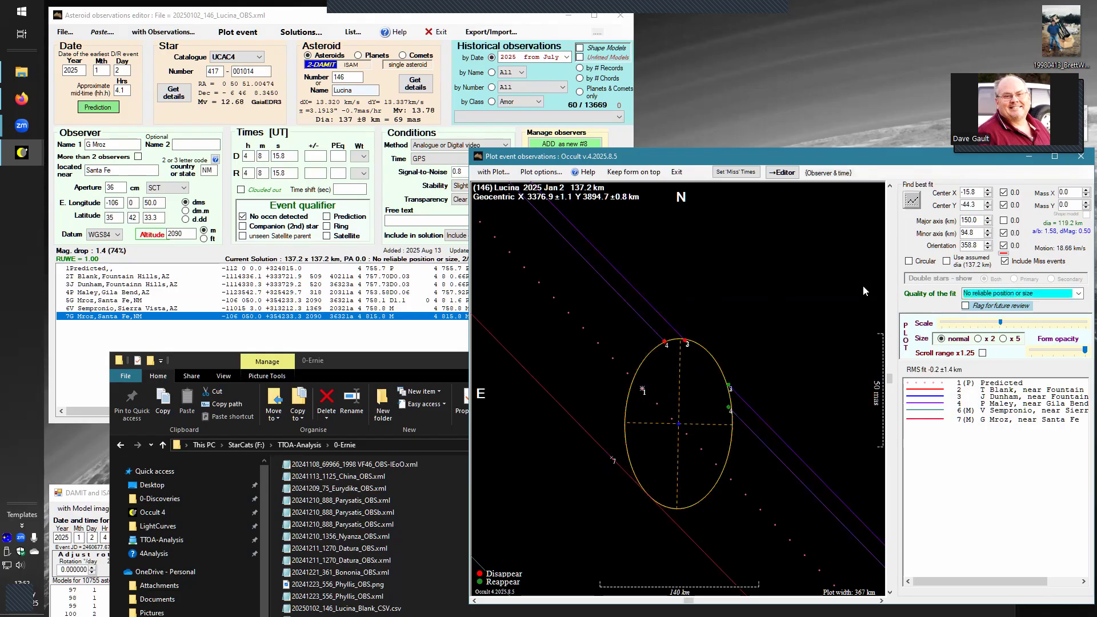
# Refit the ellipse with the major axis fixed at 145 km, and again at 140 km
pyautogui.click(970, 220)
pyautogui.write('140')
pyautogui.press('BackSpace')
pyautogui.write('5')
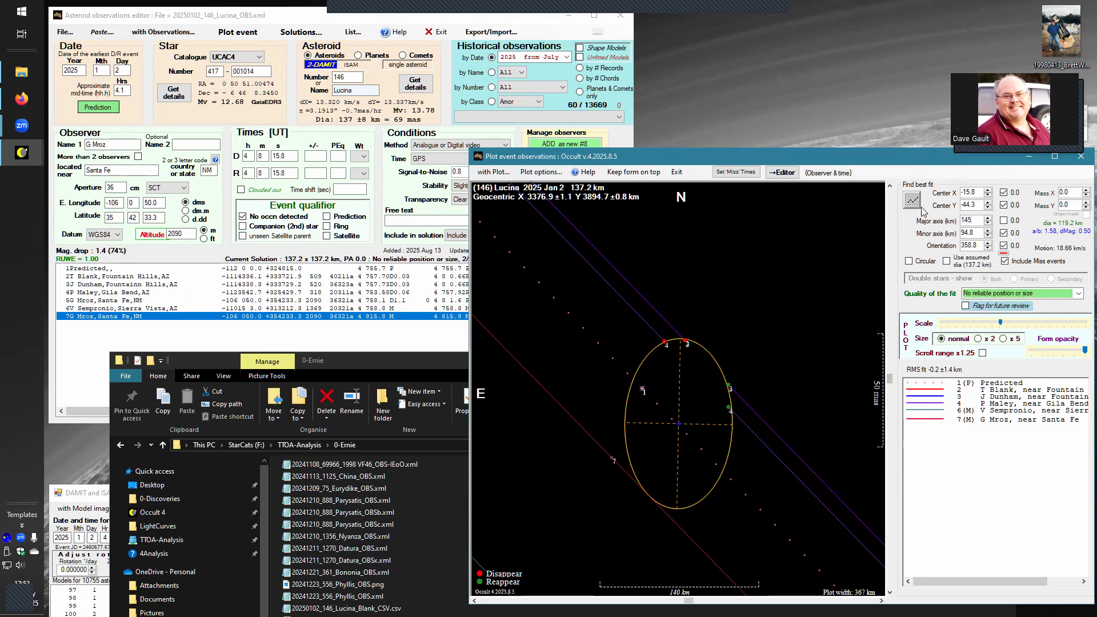
pyautogui.click(920, 206)
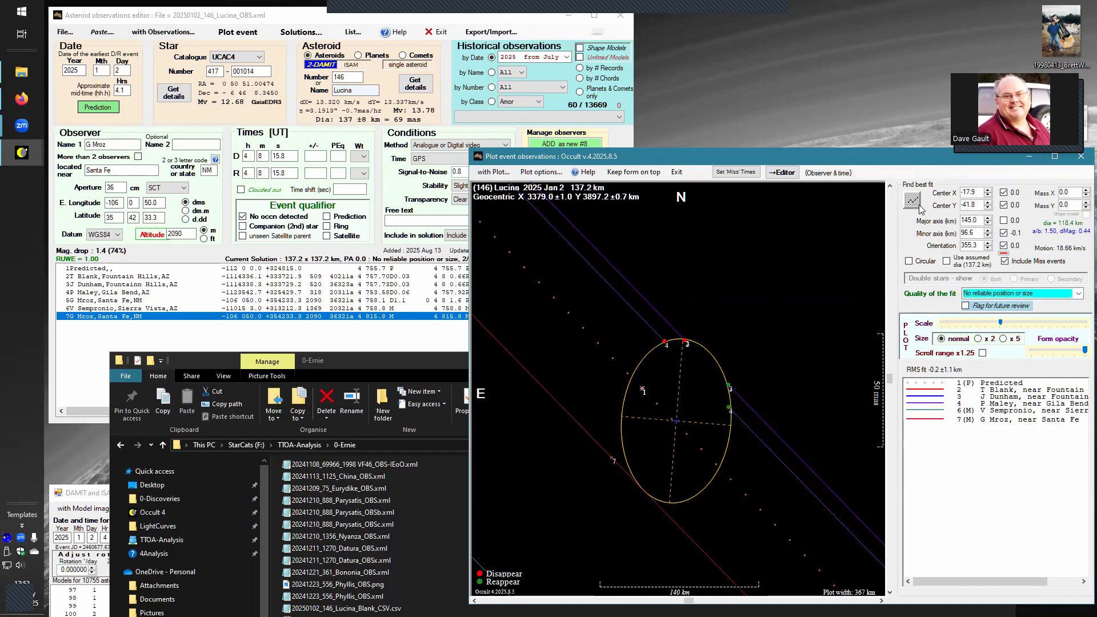
pyautogui.moveTo(979, 222); pyautogui.dragTo(950, 220)
pyautogui.write('140')
pyautogui.click(921, 207)
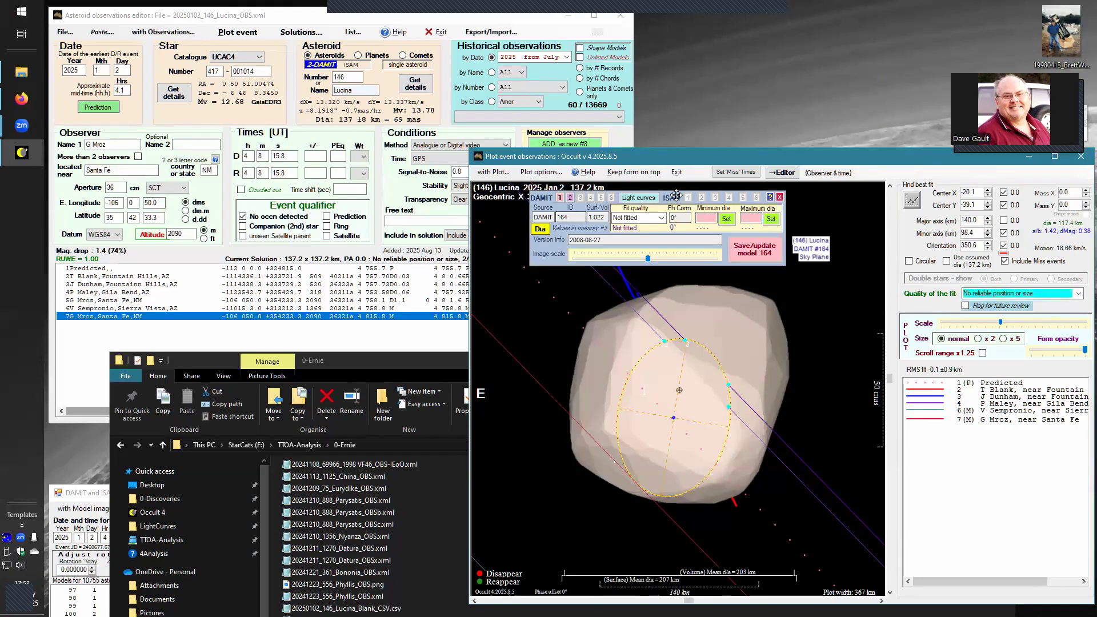
# Clear the shape model controls off the plot, then scale up and shift the event plot to match DAMIT model 164
pyautogui.moveTo(677, 198); pyautogui.dragTo(975, 508)
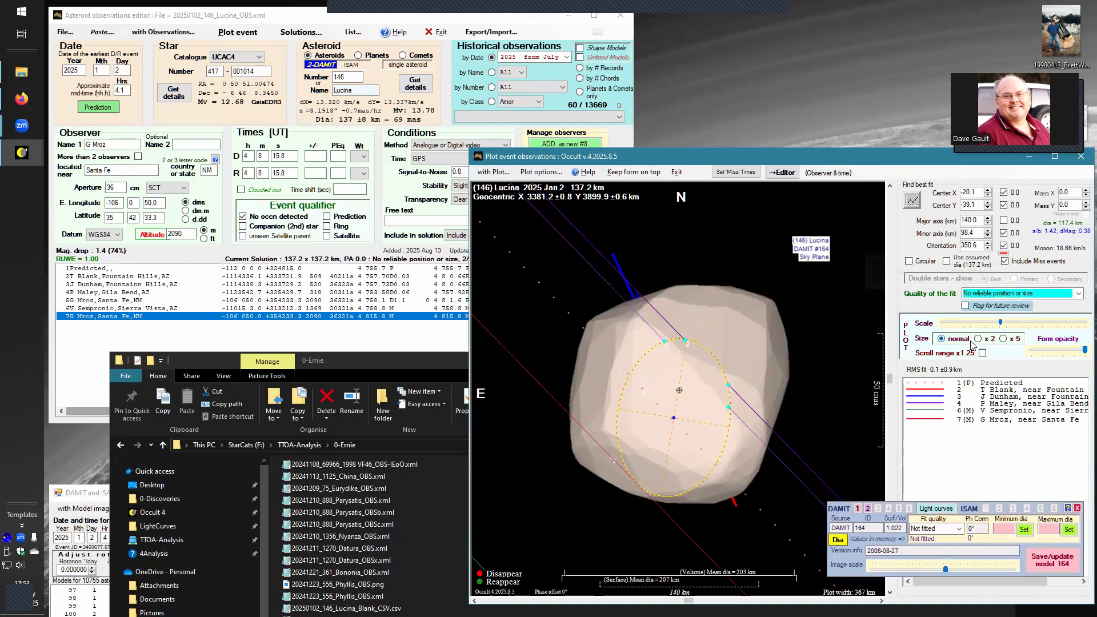
pyautogui.moveTo(1001, 325); pyautogui.dragTo(1016, 324)
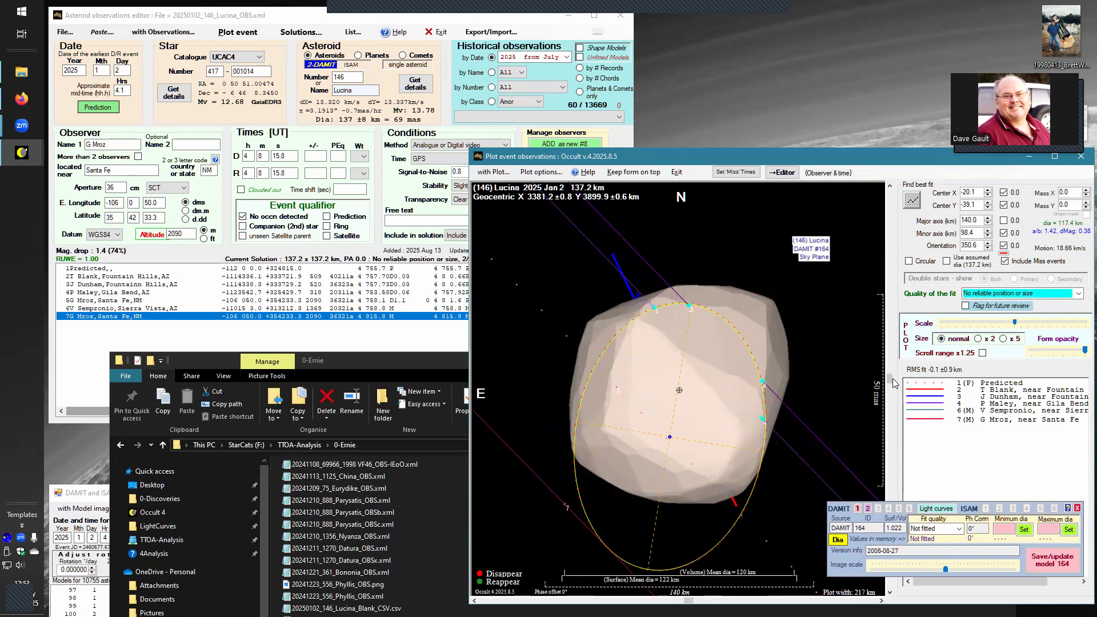
pyautogui.moveTo(892, 379); pyautogui.dragTo(893, 367)
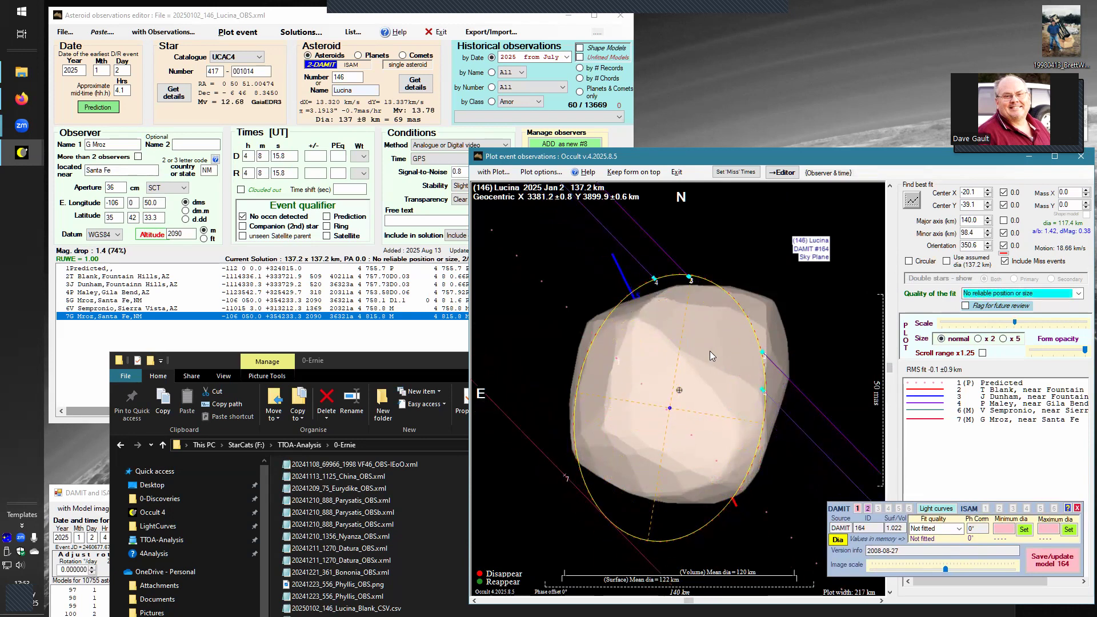
# Compare DAMIT models 164 and 1837 against the ellipse and keep model 1837 overlaid
pyautogui.click(869, 510)
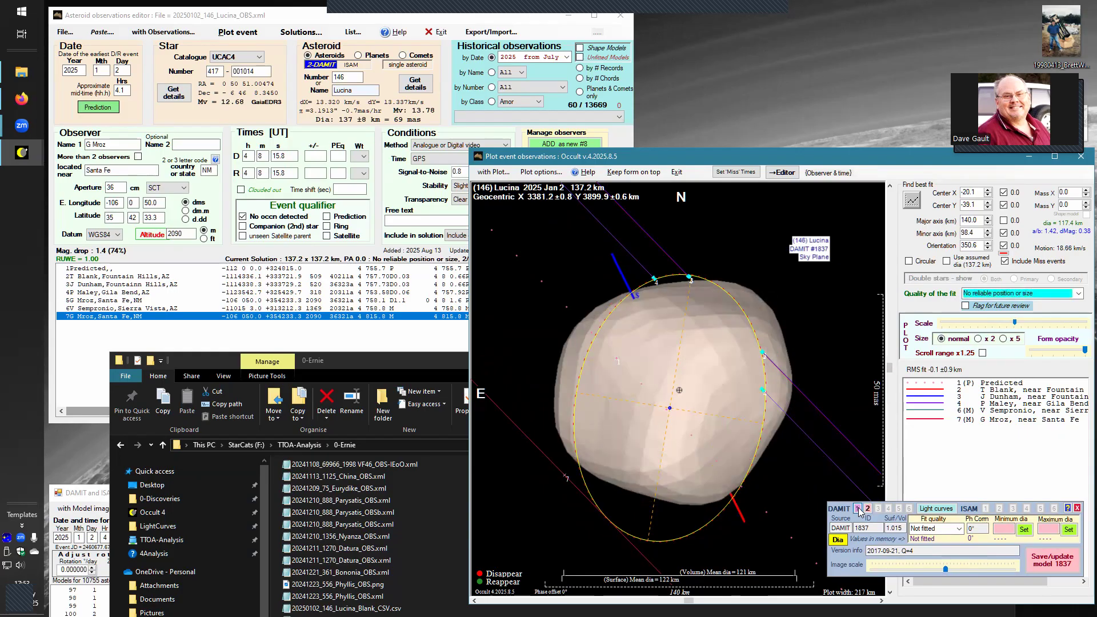
pyautogui.click(859, 510)
pyautogui.click(868, 510)
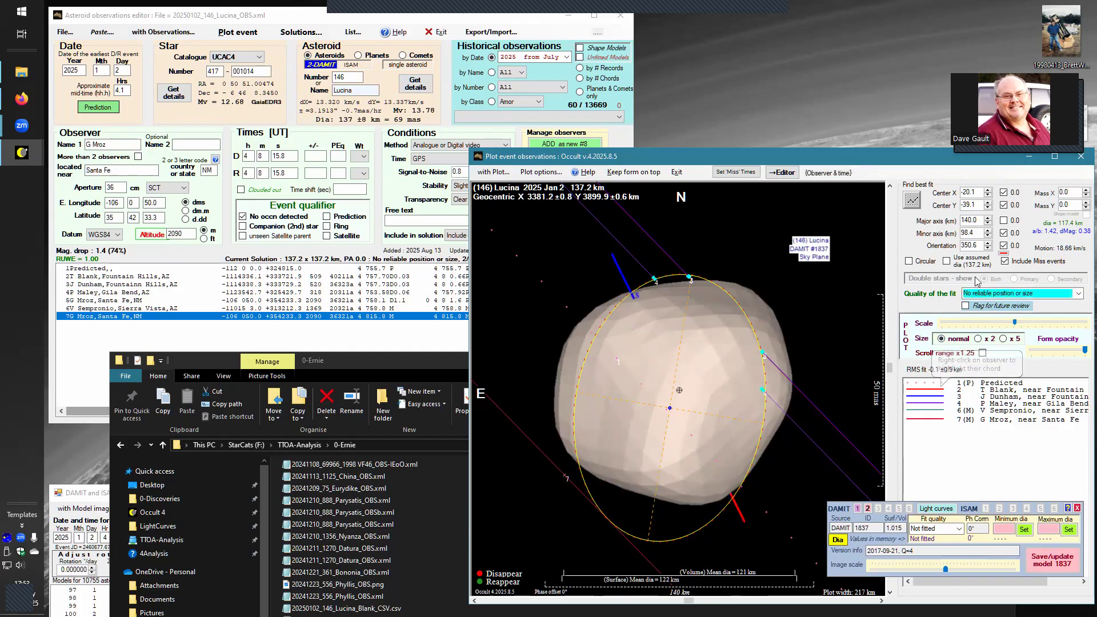
# Refit the ellipse with the major axis fixed at 135 km, and again at 130 km
pyautogui.write('135')
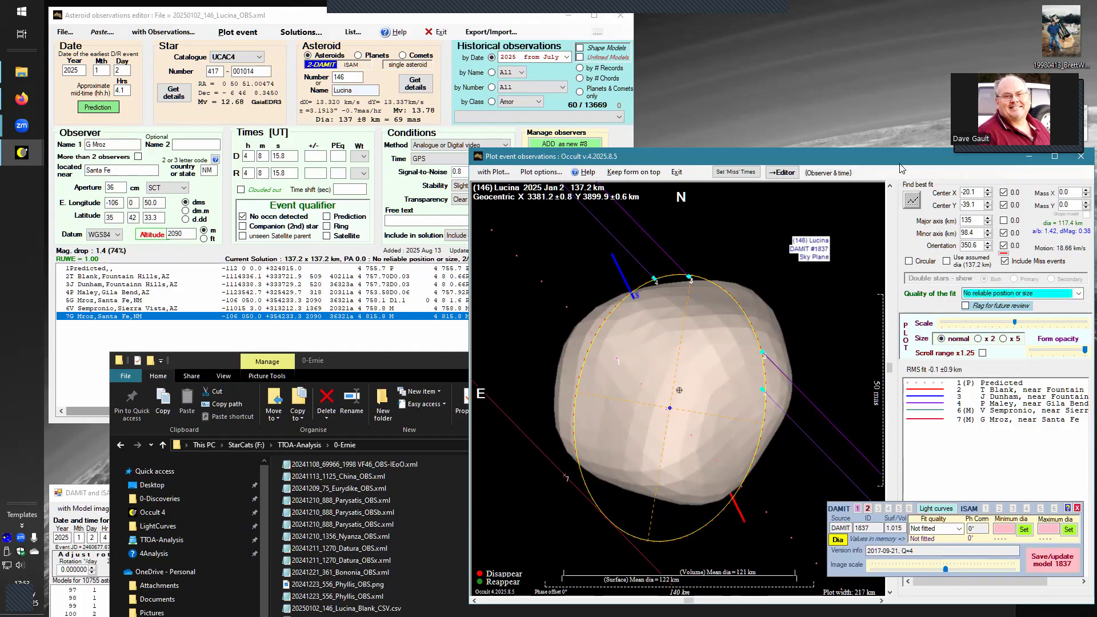
pyautogui.click(913, 198)
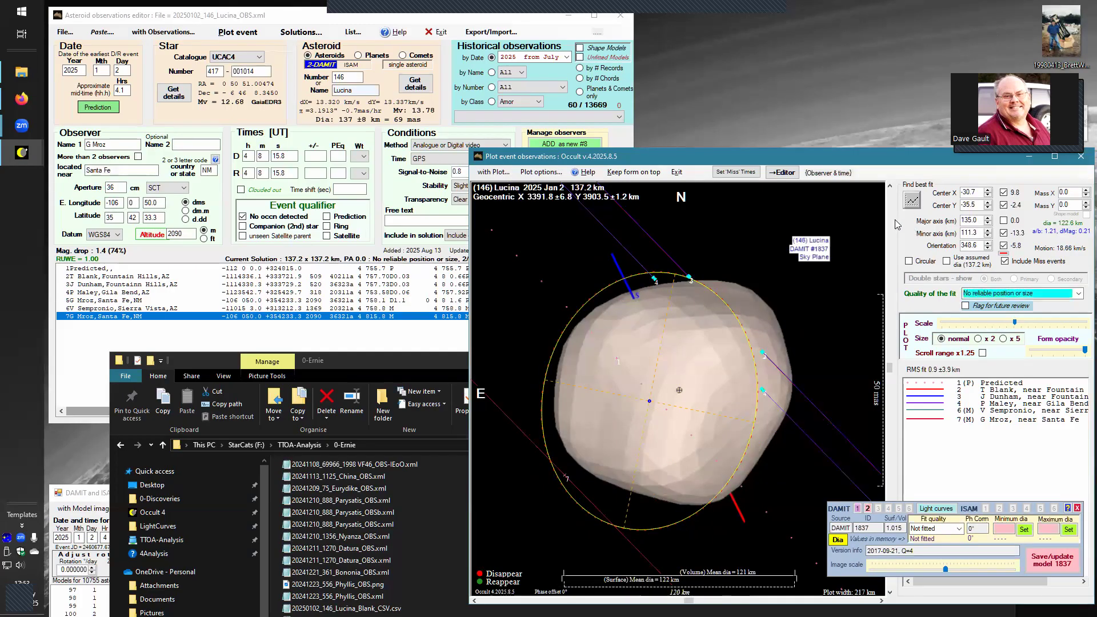
pyautogui.click(913, 203)
pyautogui.click(914, 206)
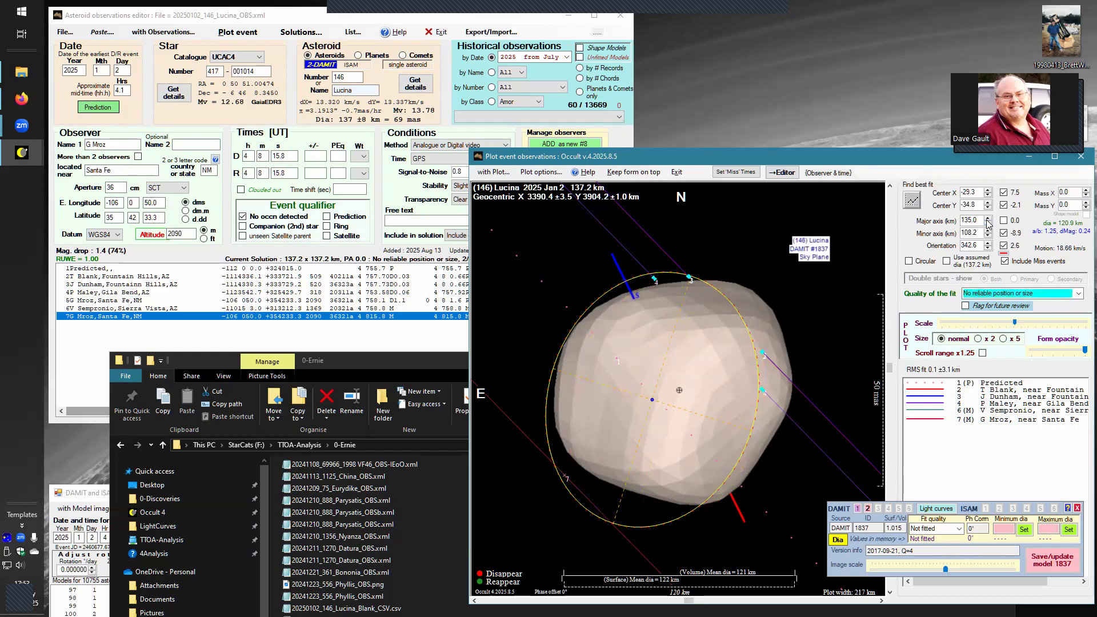
pyautogui.write('130')
pyautogui.click(913, 204)
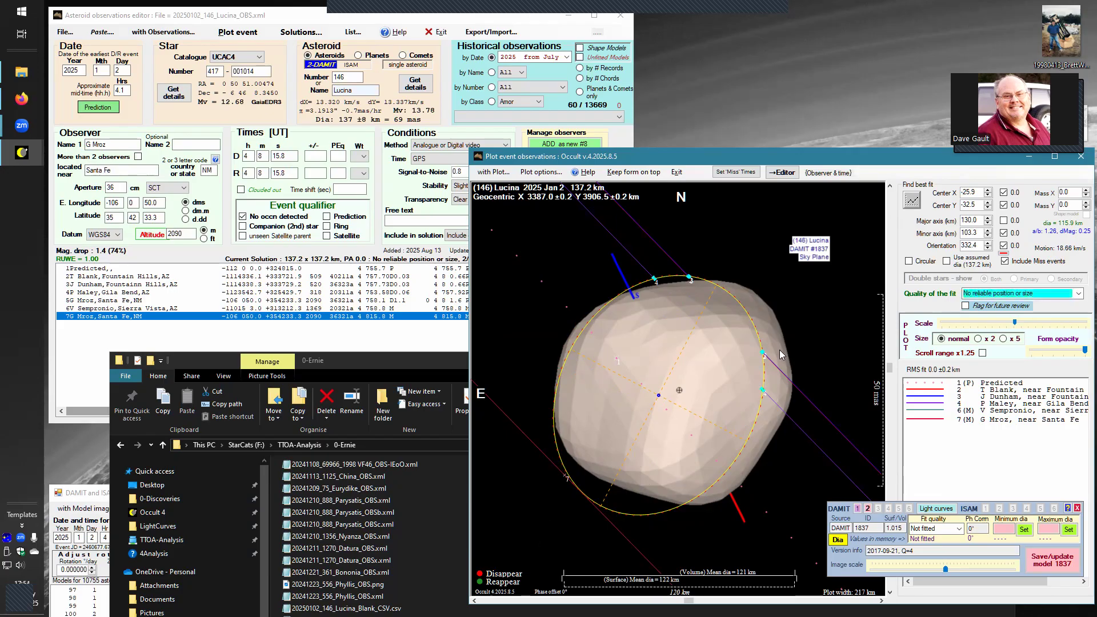
# Fix the ellipse's major axis at 128 km and rerun the fit
pyautogui.doubleClick(980, 220)
pyautogui.write('128')
pyautogui.click(914, 200)
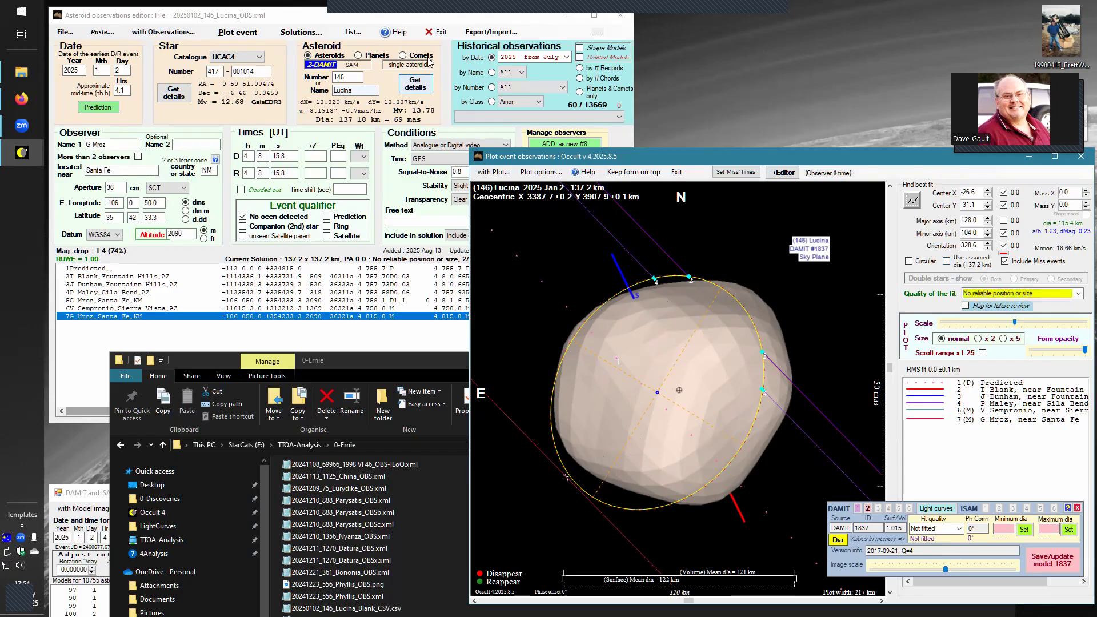
# Look up the asteroid's satellite IR diameters and its diameters estimated from H0, and close the list
pyautogui.click(393, 20)
pyautogui.click(353, 32)
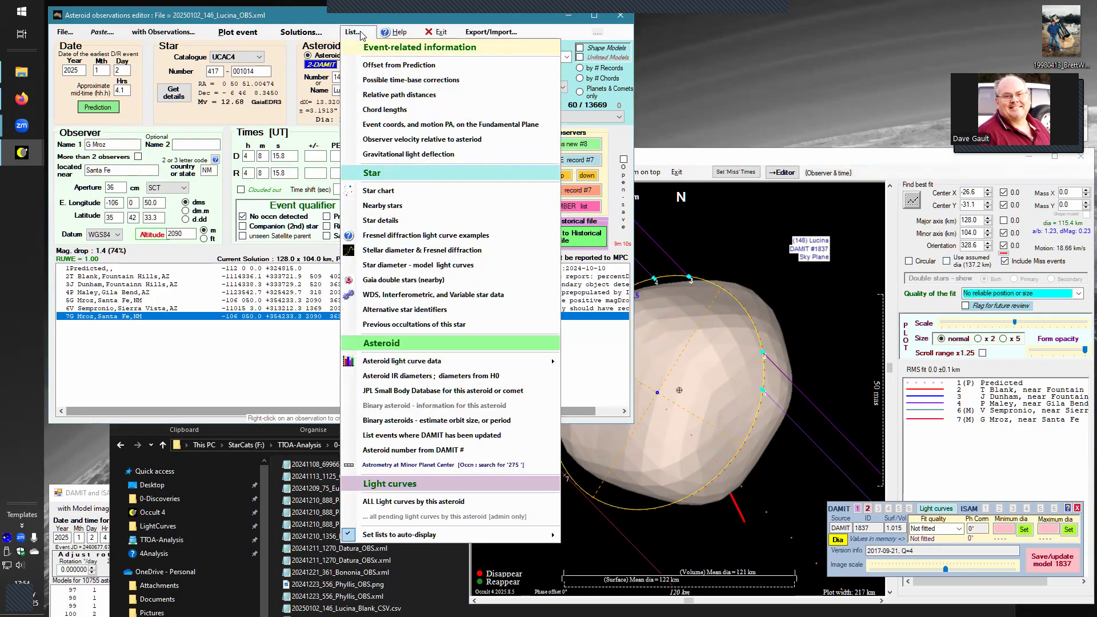
pyautogui.click(394, 377)
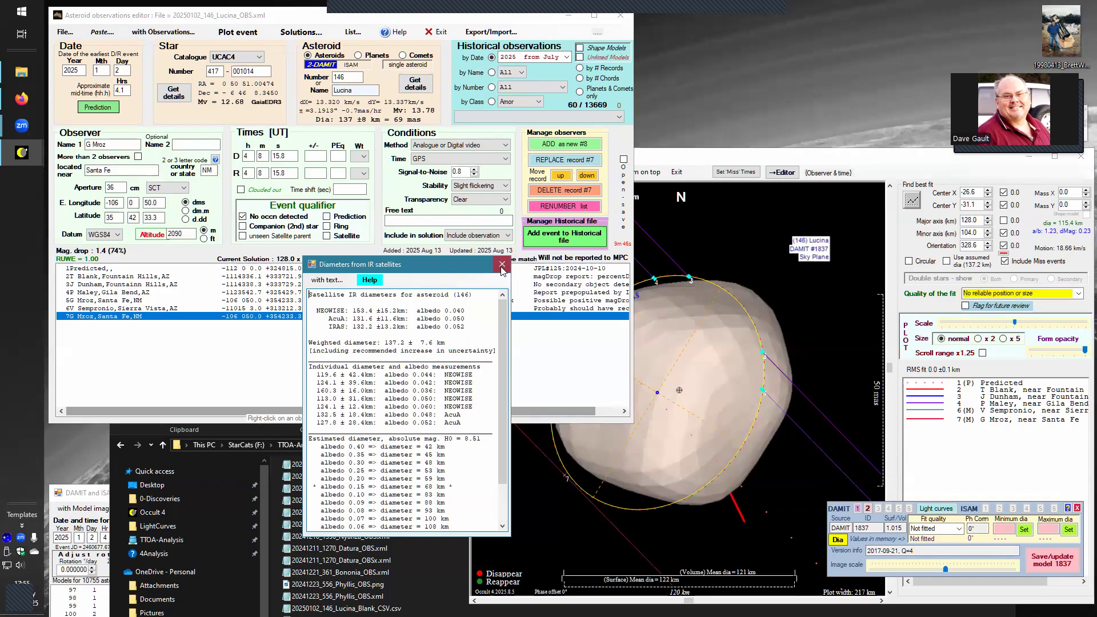
pyautogui.click(502, 265)
# Look up the Asteroid LightCurve DataBase (ALCD) summary data for Lucina and close it
pyautogui.click(353, 32)
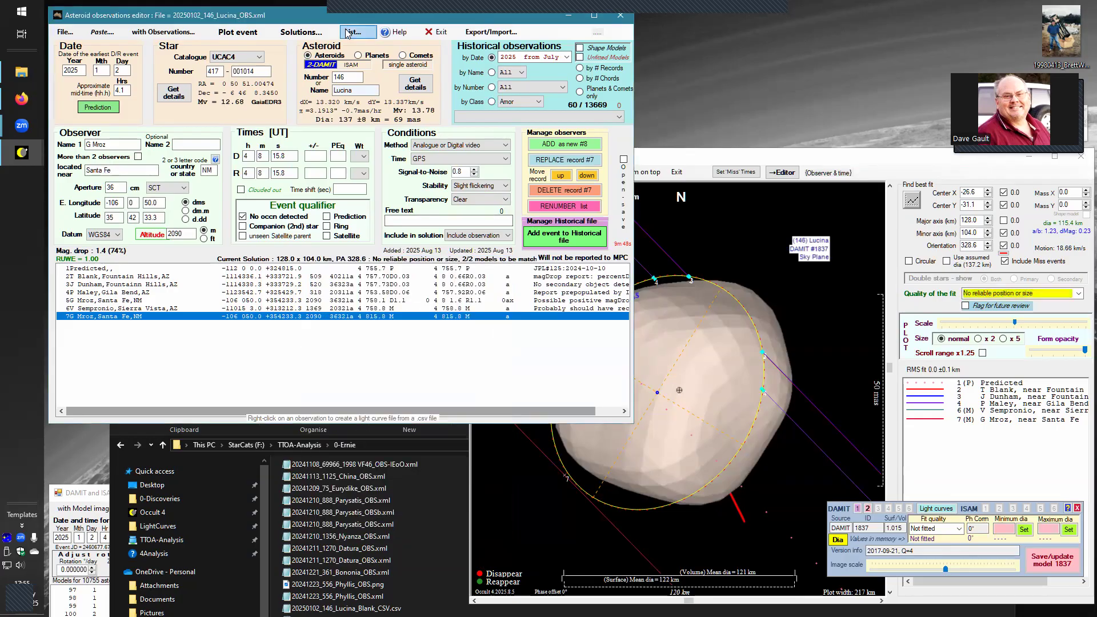
pyautogui.moveTo(384, 363)
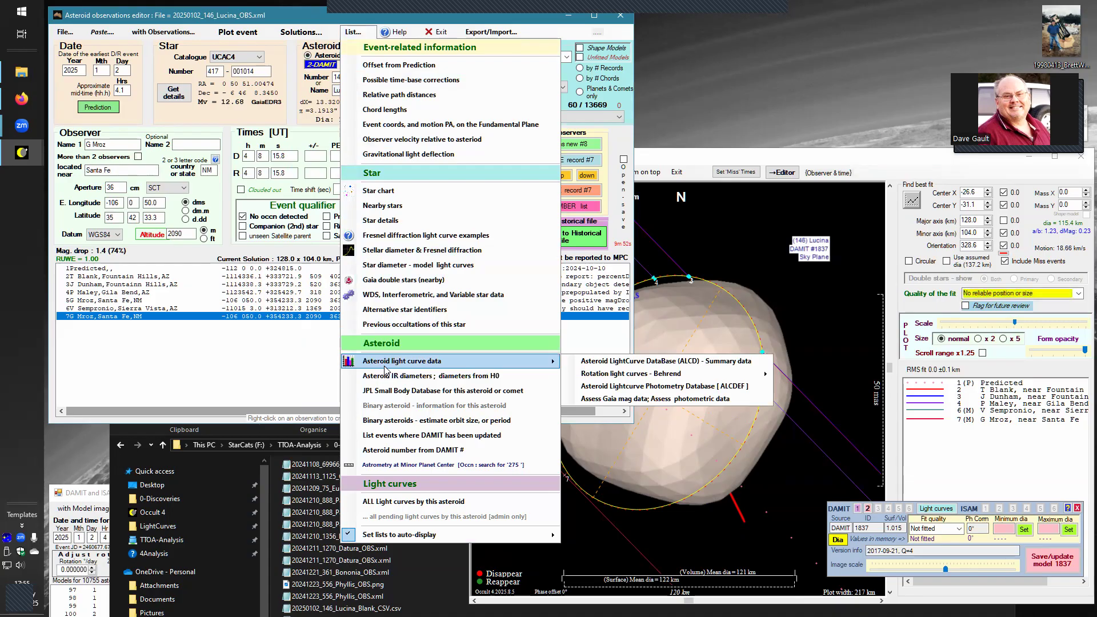
pyautogui.click(616, 366)
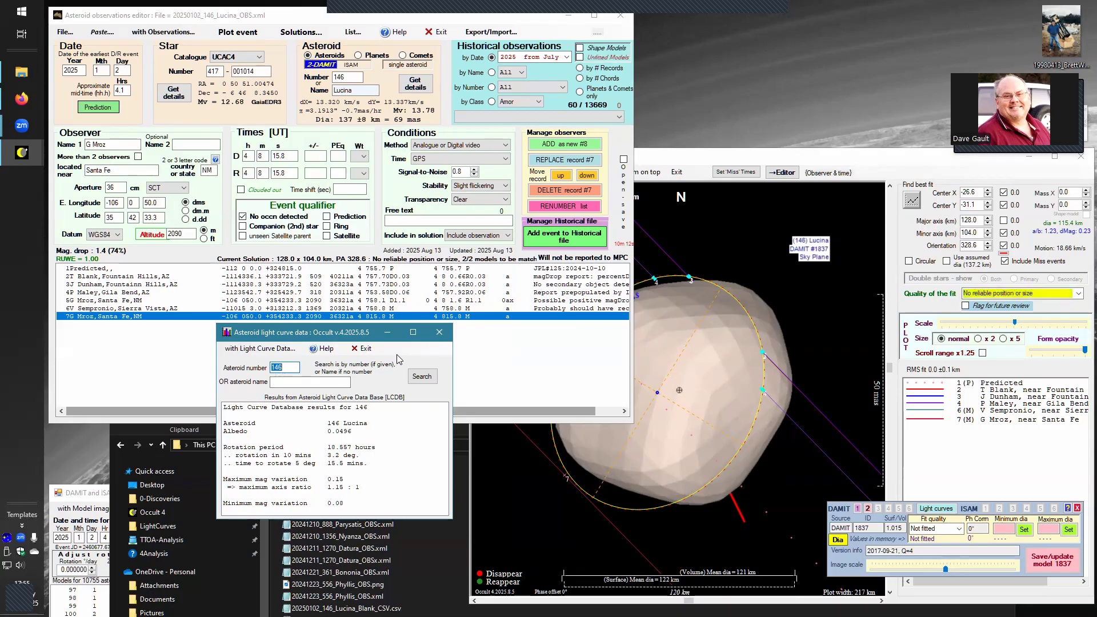
pyautogui.click(439, 333)
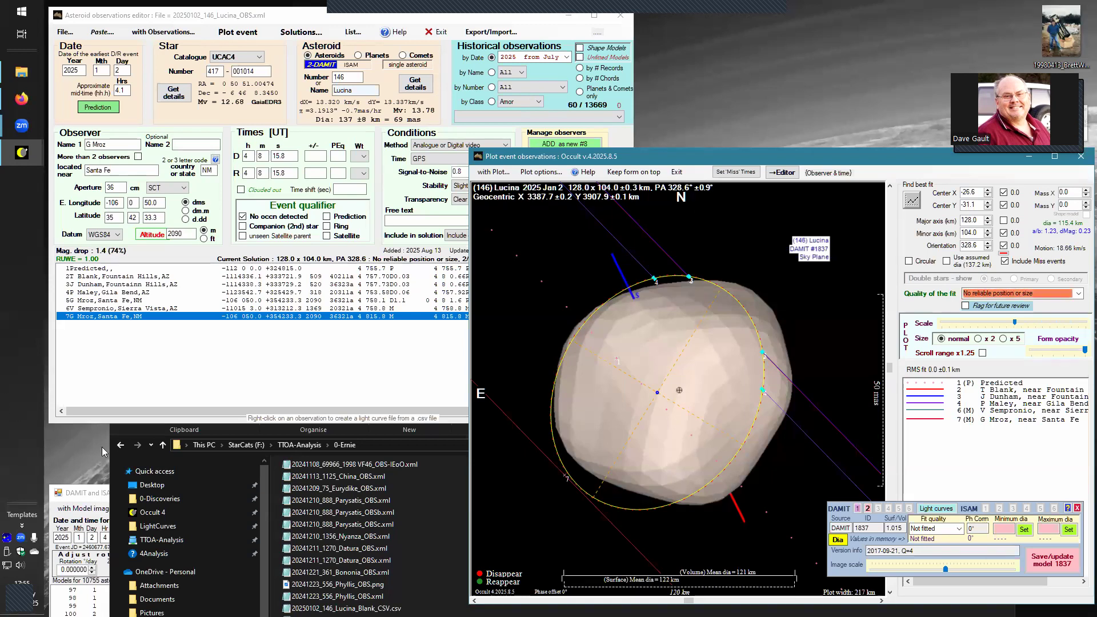
# Open the summary list of shape model fits and show the entries for 146 Lucina
pyautogui.moveTo(23, 161)
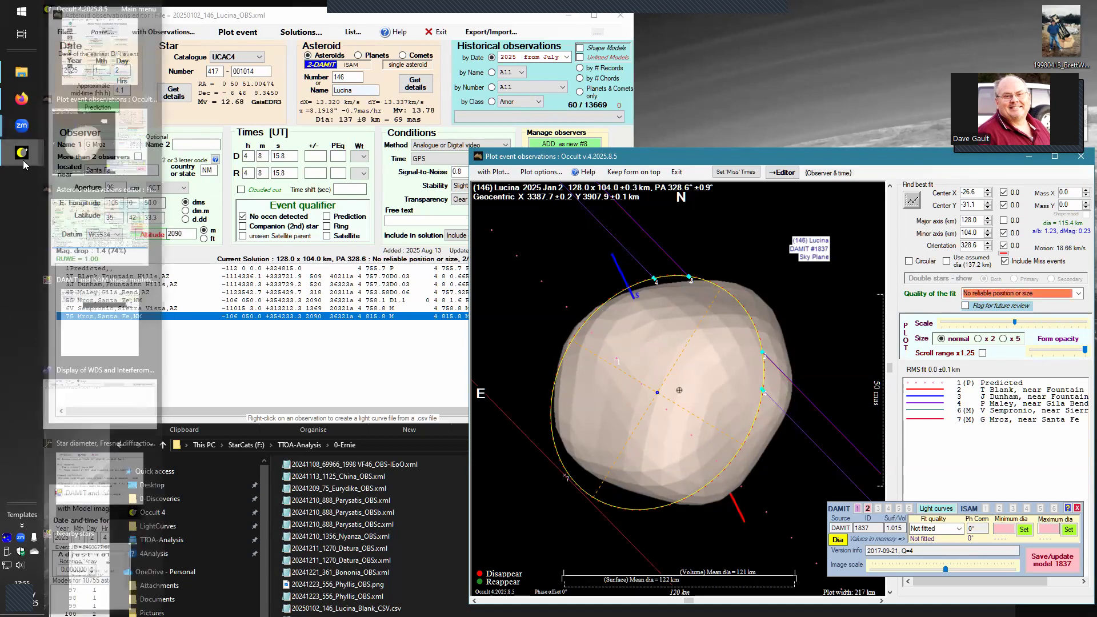
pyautogui.click(104, 51)
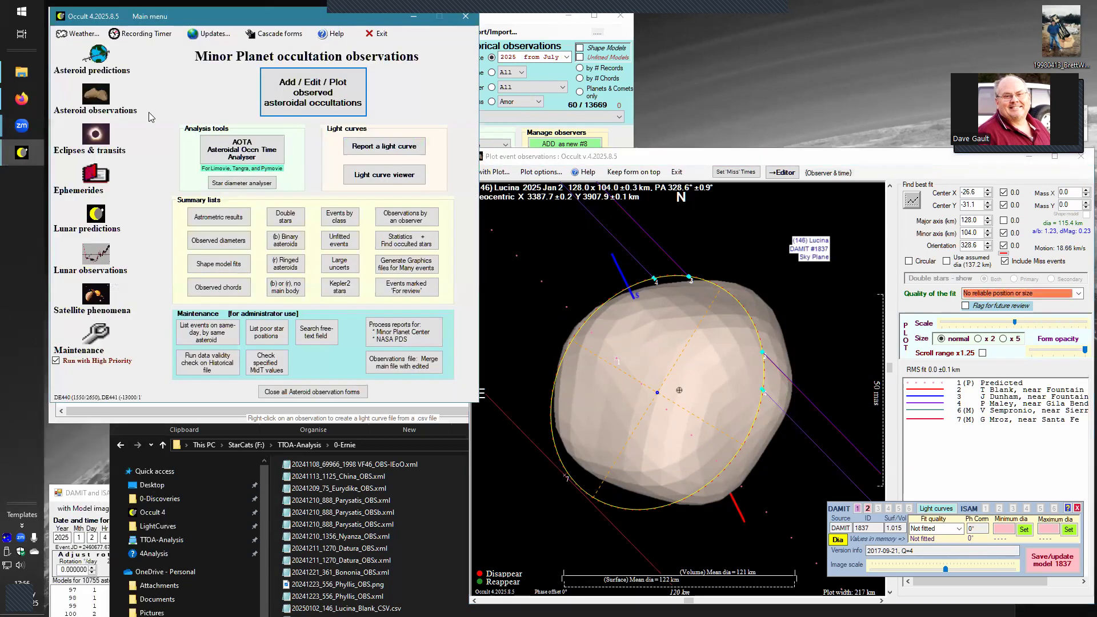
pyautogui.click(211, 266)
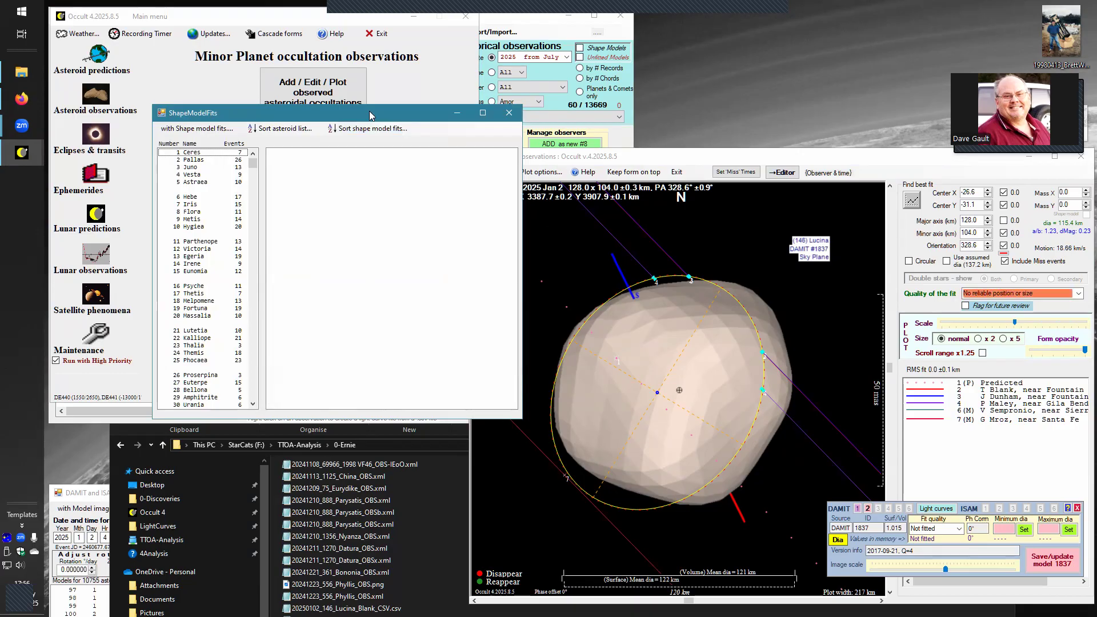
pyautogui.moveTo(374, 118); pyautogui.dragTo(447, 245)
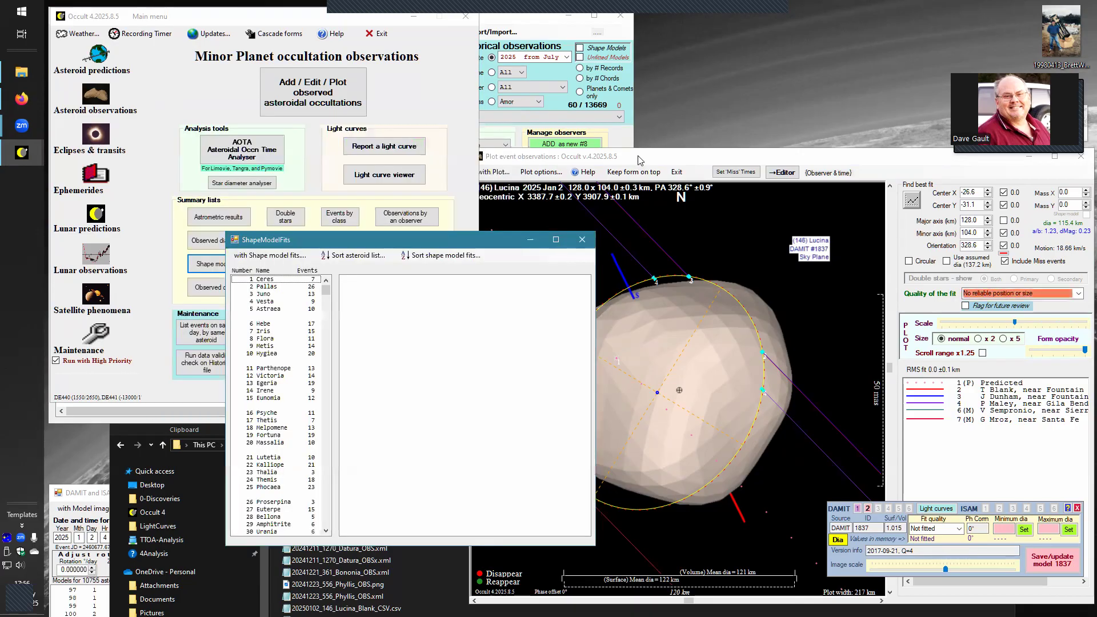
pyautogui.click(501, 247)
pyautogui.click(432, 240)
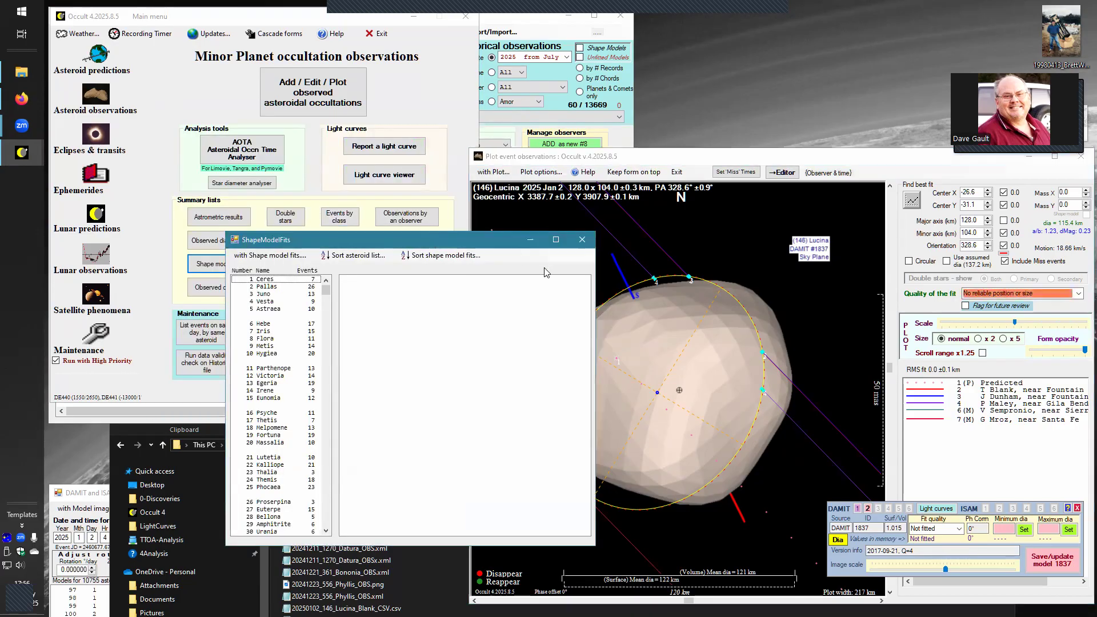
pyautogui.moveTo(329, 298)
pyautogui.mouseDown()
pyautogui.moveTo(329, 321)
pyautogui.moveTo(329, 304)
pyautogui.mouseUp()
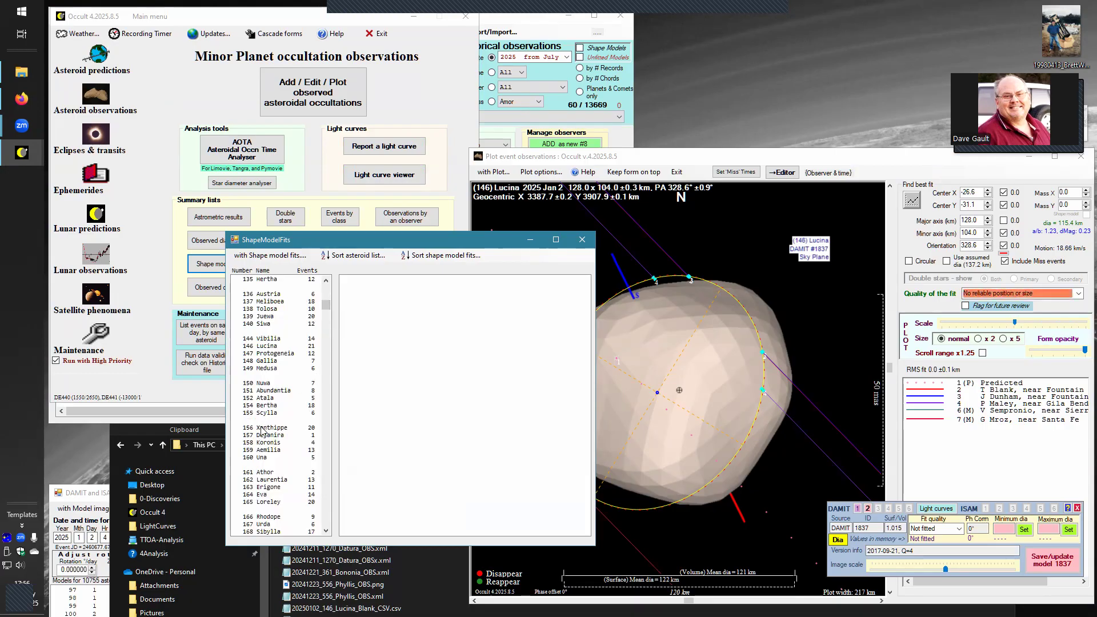
pyautogui.click(263, 346)
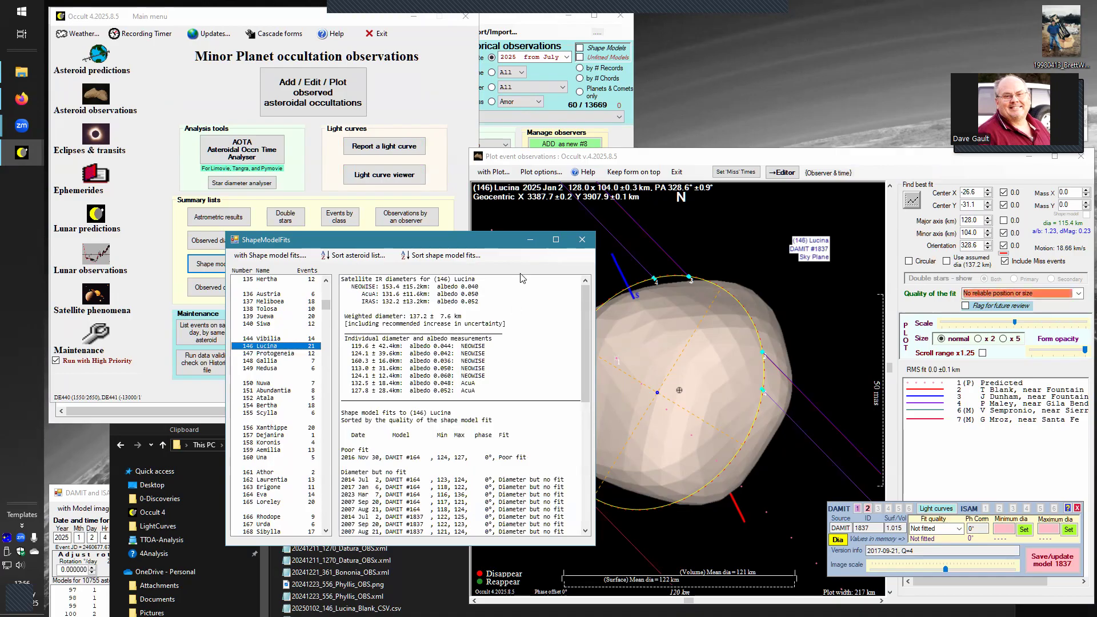
# Enlarge the shape model fits window, examine Lucina's past fit qualities and diameters for both DAMIT models, and close it
pyautogui.moveTo(496, 240); pyautogui.dragTo(518, 81)
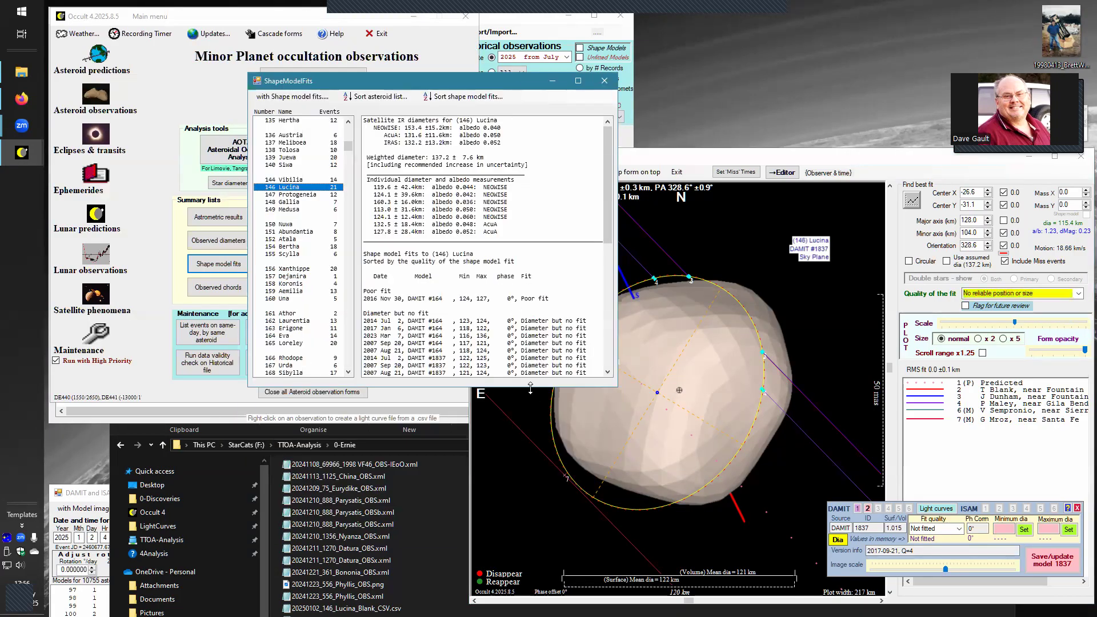
pyautogui.moveTo(530, 388); pyautogui.dragTo(530, 543)
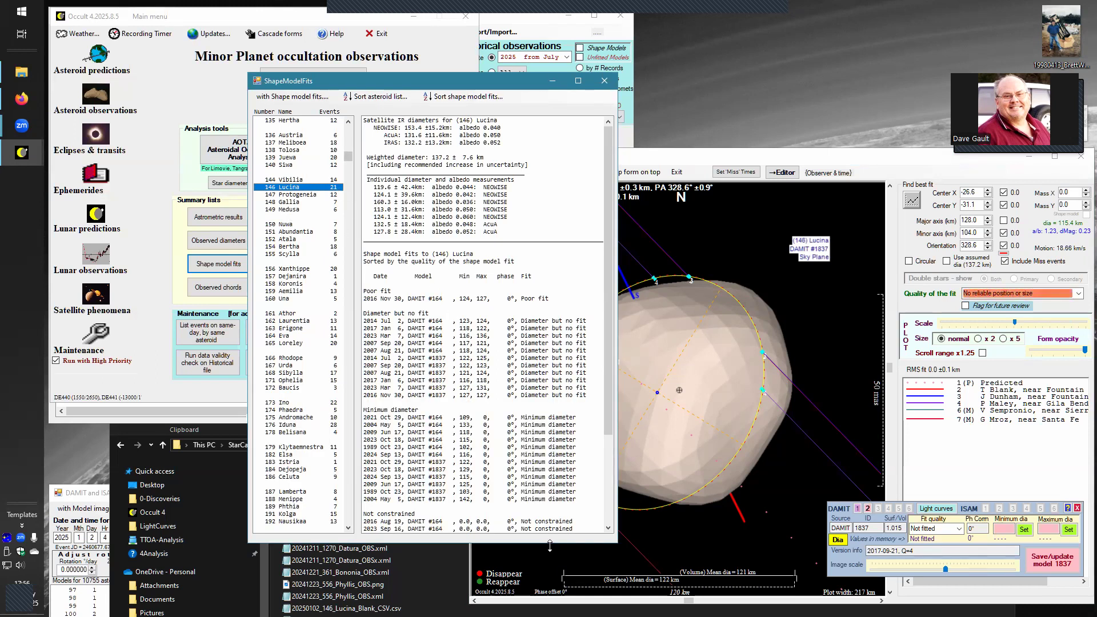
pyautogui.moveTo(550, 546); pyautogui.dragTo(550, 593)
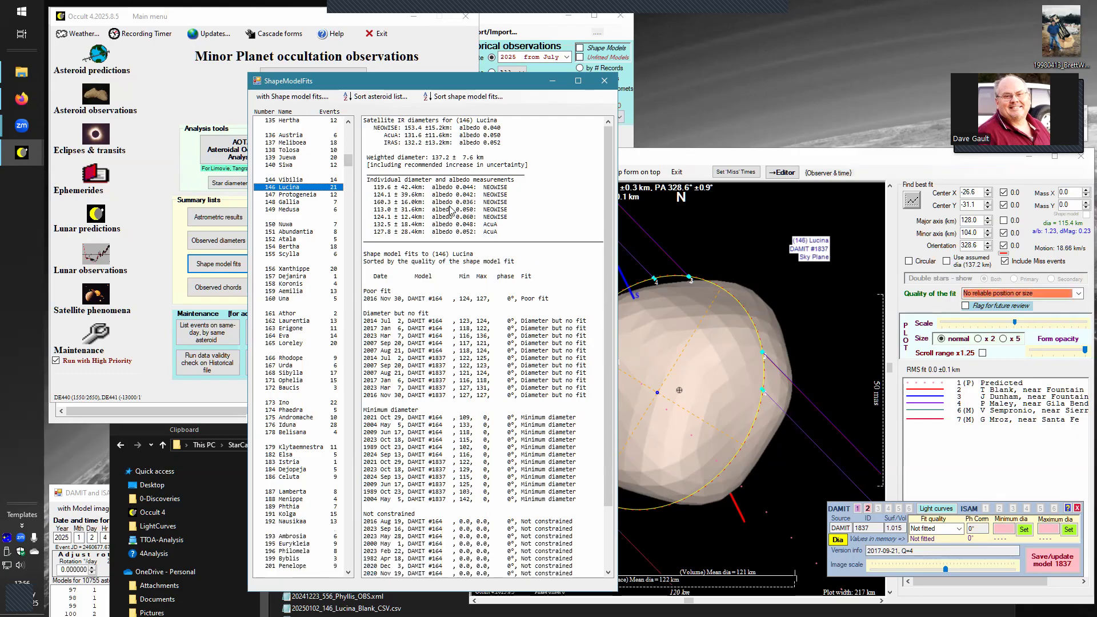
pyautogui.scroll(-2, 463, 255)
pyautogui.scroll(-2, 463, 254)
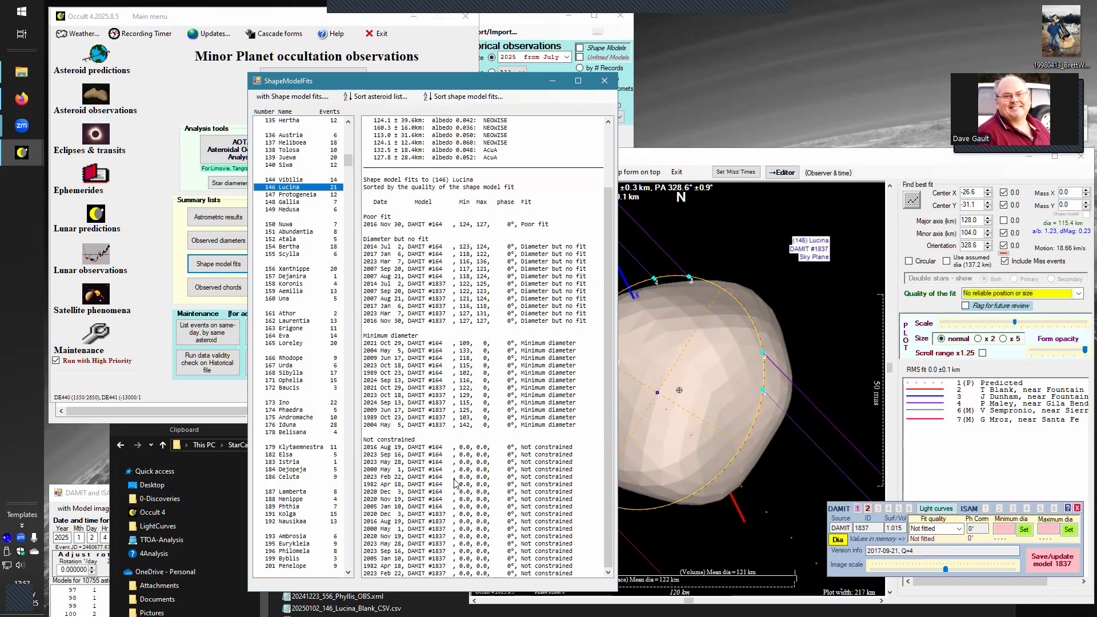
pyautogui.scroll(3, 455, 483)
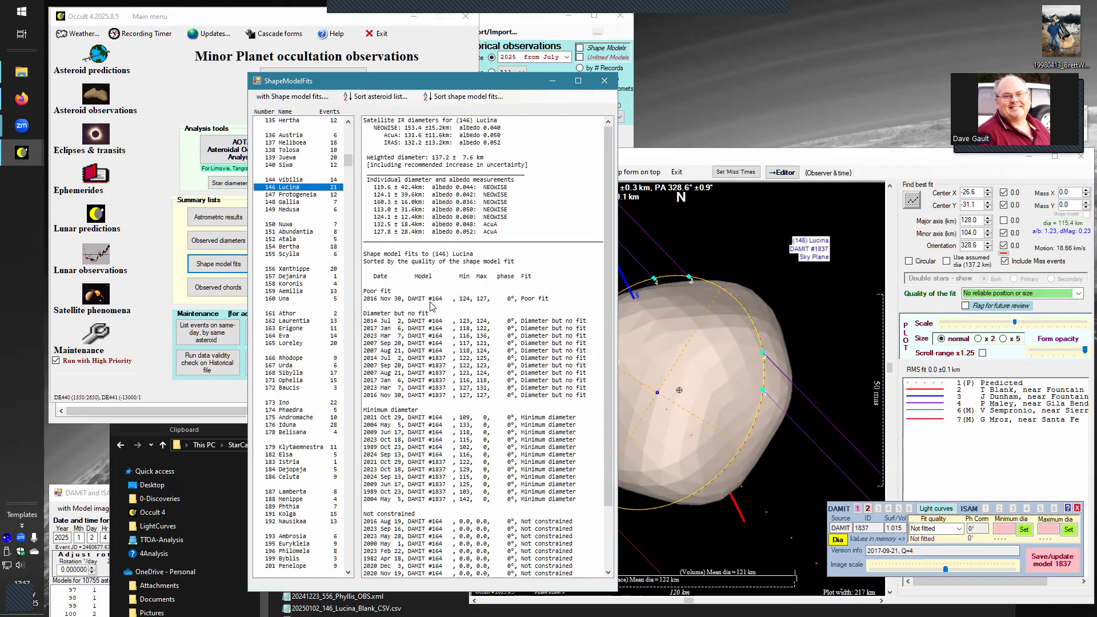
pyautogui.click(606, 81)
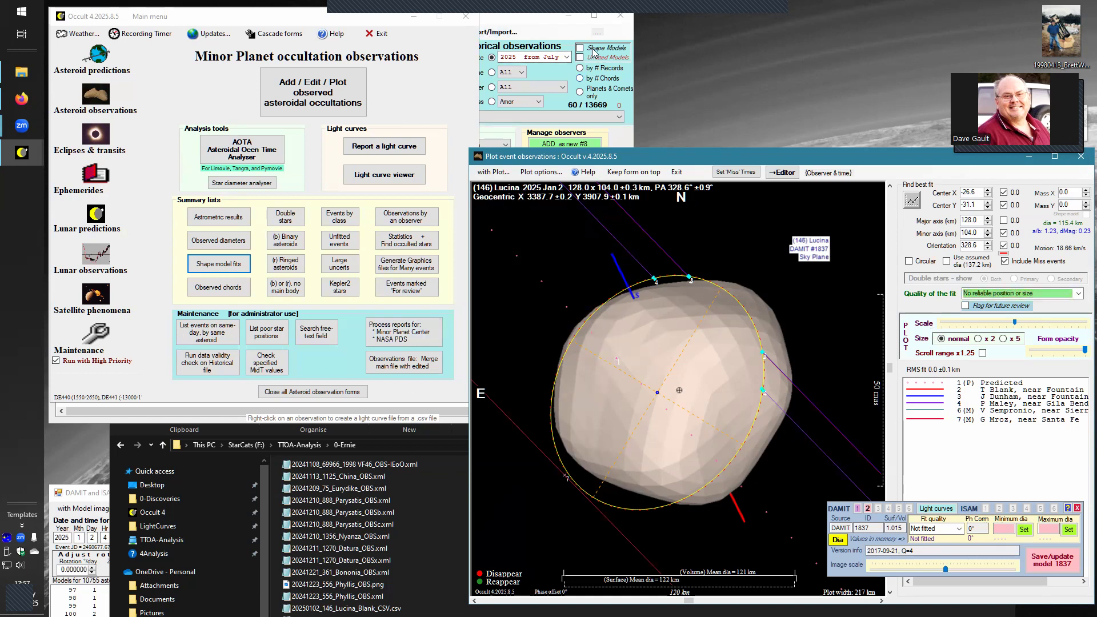
pyautogui.click(530, 21)
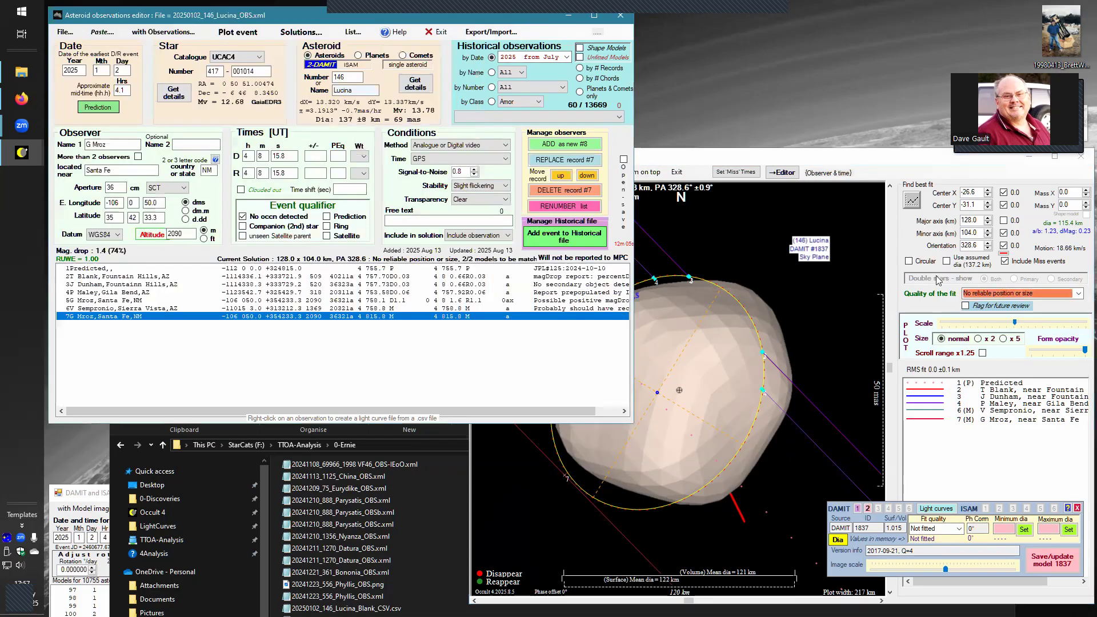
pyautogui.click(755, 156)
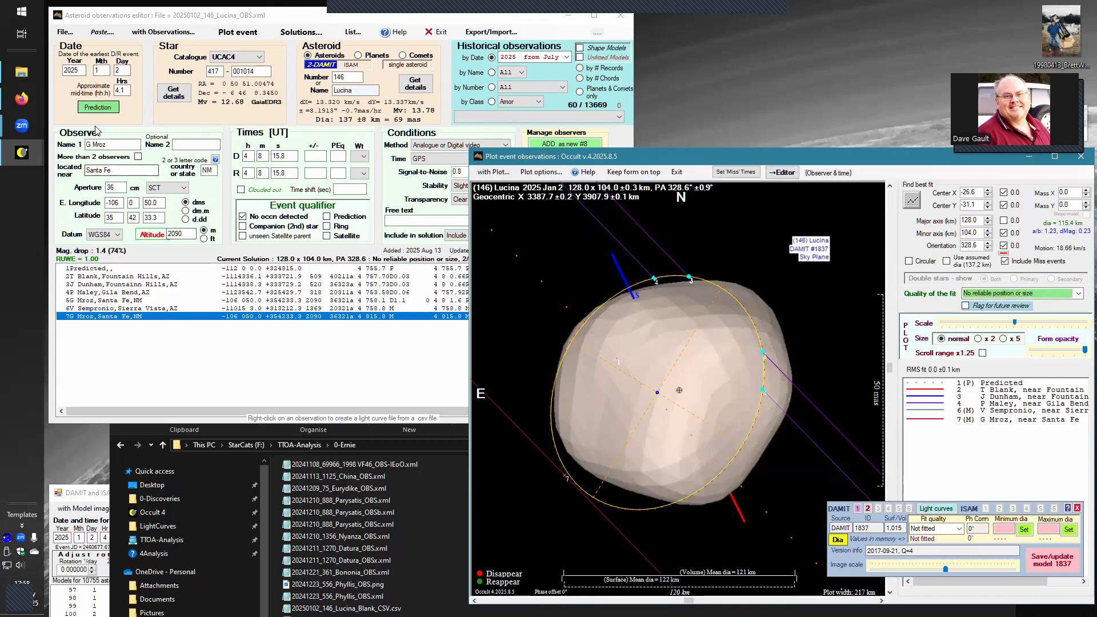
pyautogui.click(22, 125)
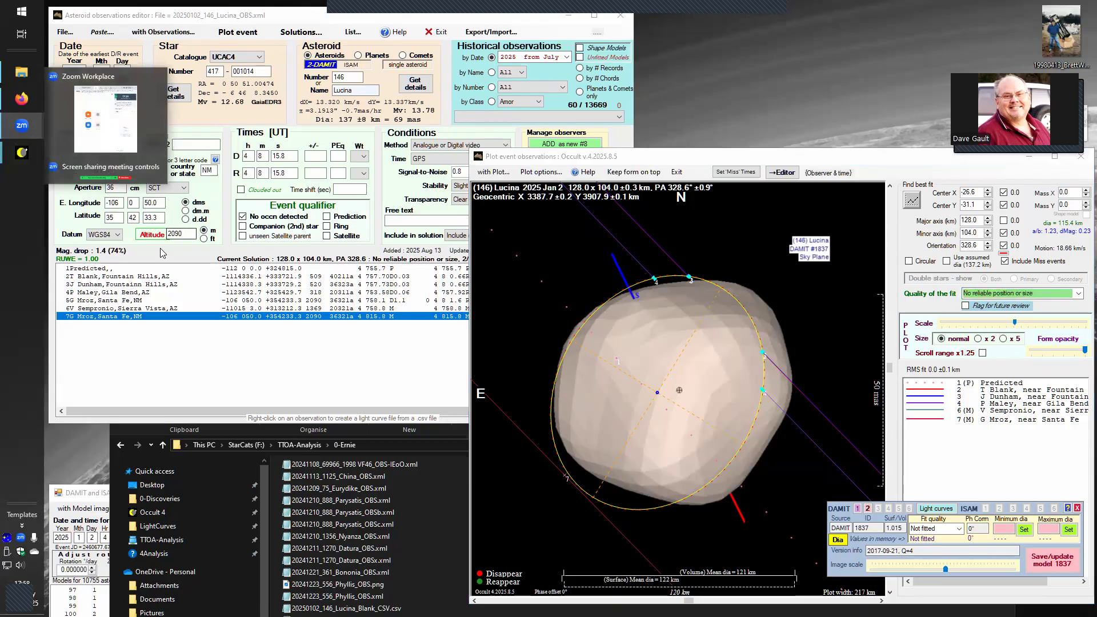
pyautogui.click(157, 127)
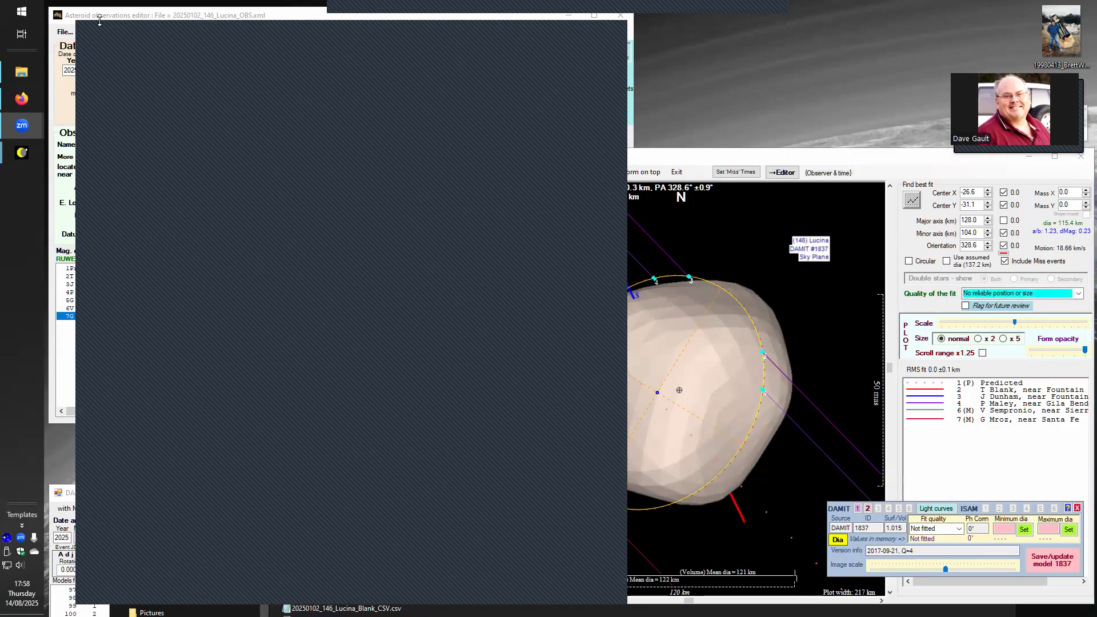
pyautogui.moveTo(100, 20); pyautogui.dragTo(99, 56)
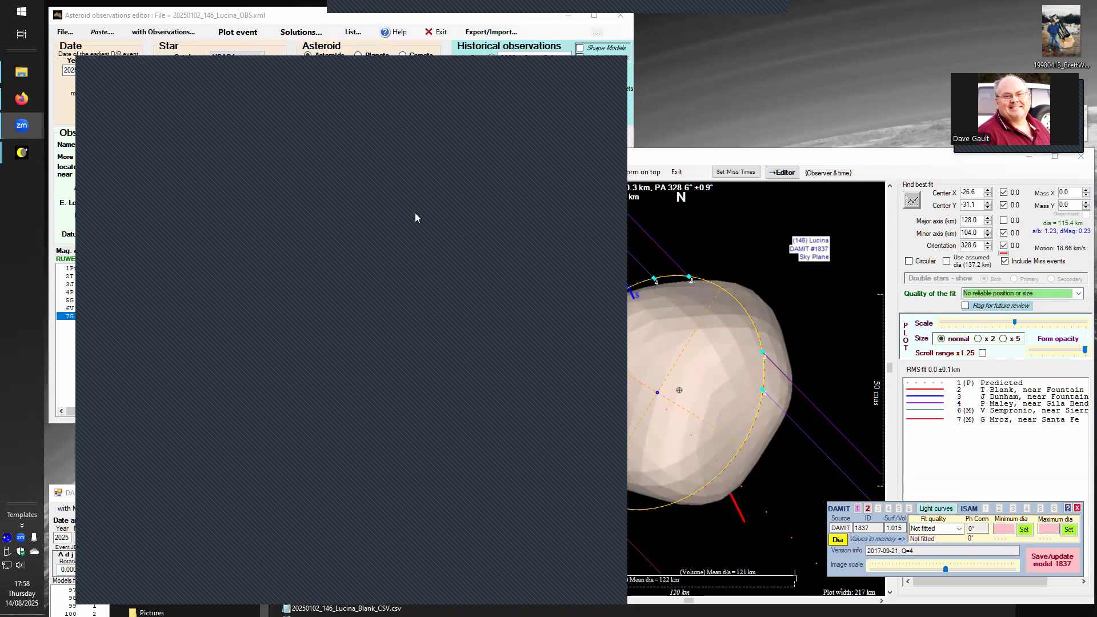
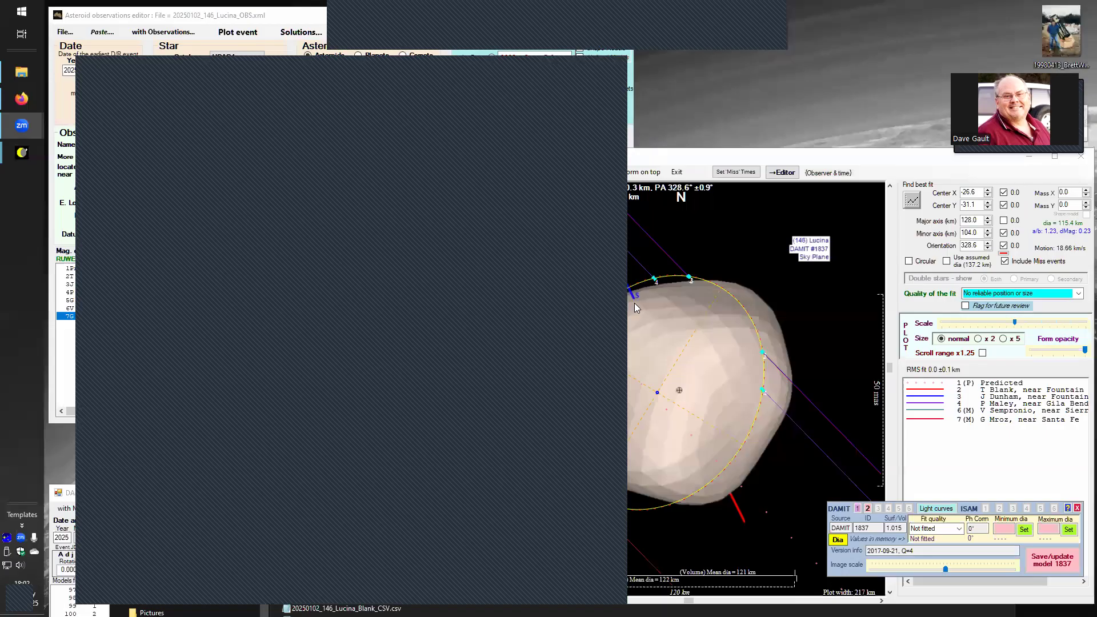
pyautogui.click(355, 116)
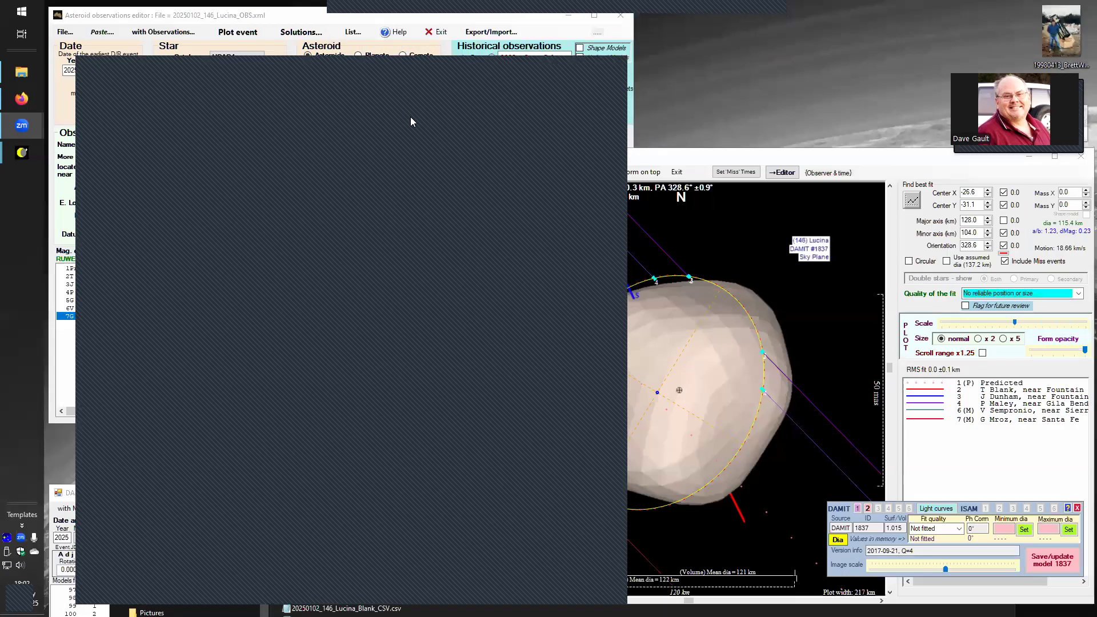
pyautogui.click(562, 71)
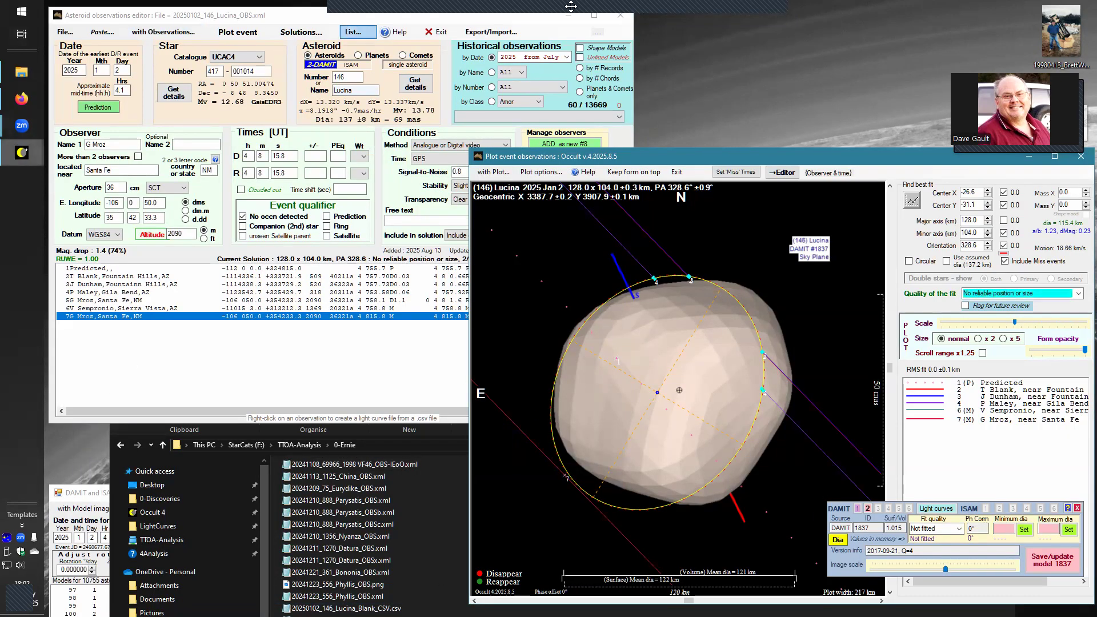
# Open the Asteroid LightCurve DataBase (ALCD) summary data for 146 Lucina from the observations editor
pyautogui.click(298, 22)
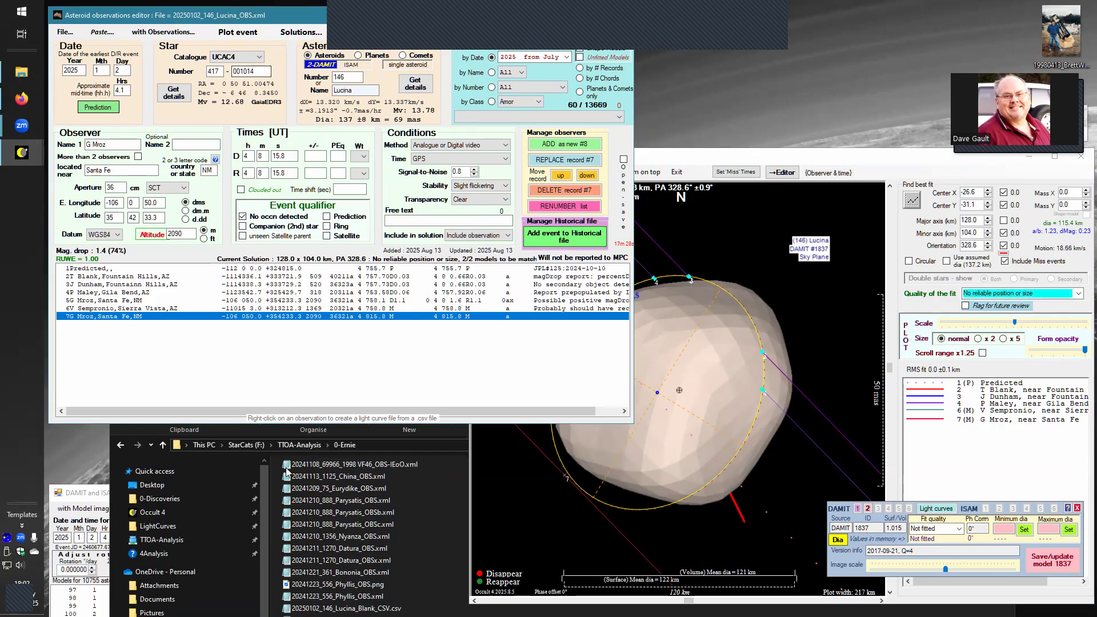
pyautogui.click(353, 32)
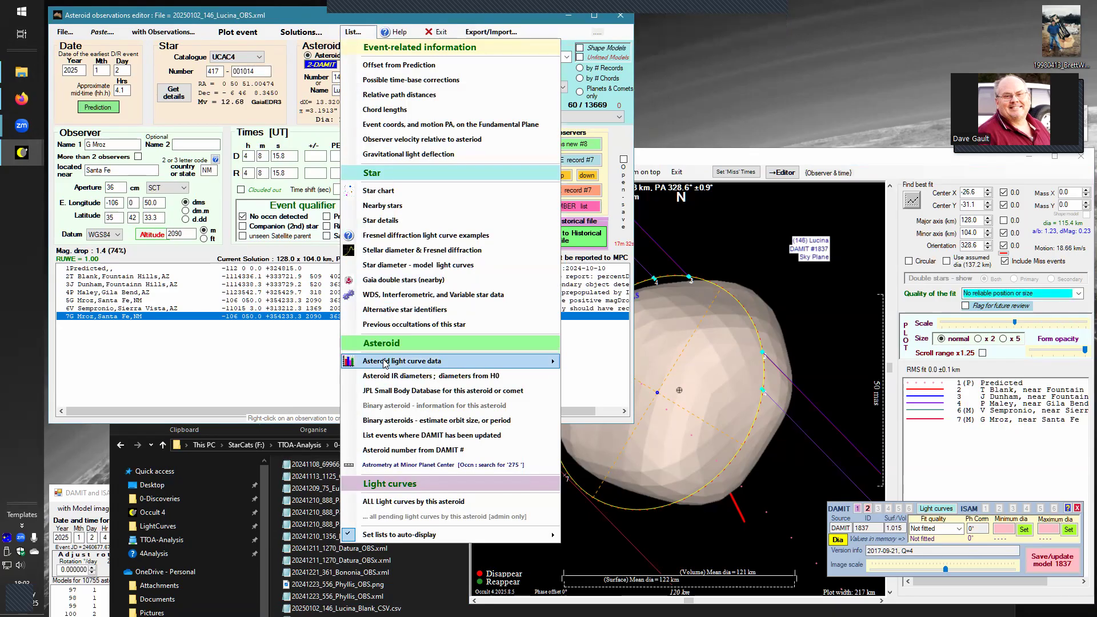
pyautogui.moveTo(385, 362)
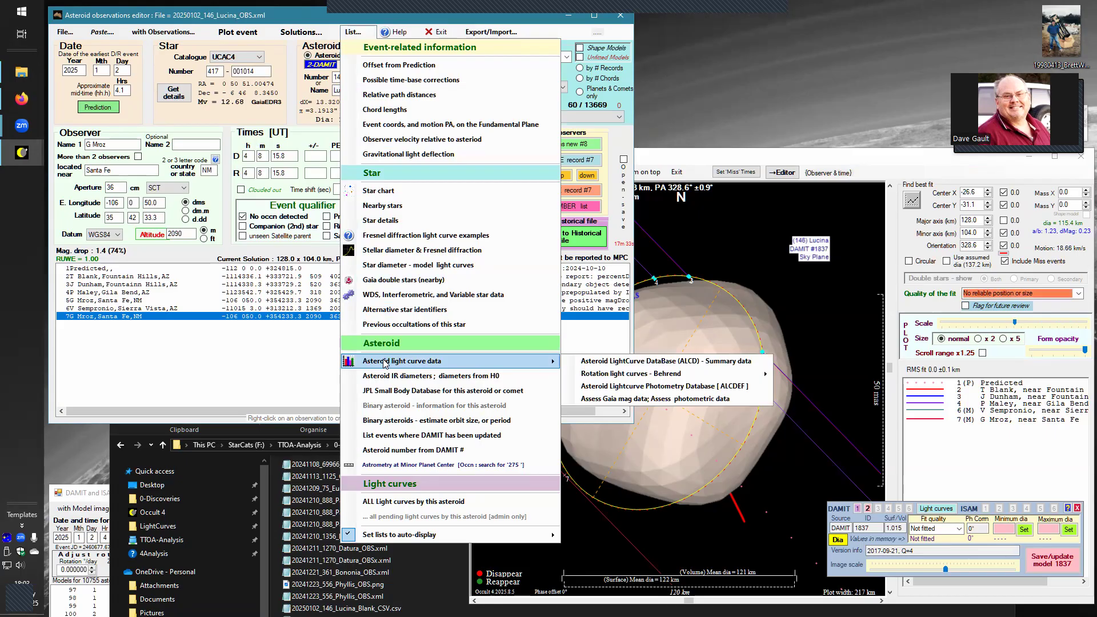
pyautogui.click(627, 361)
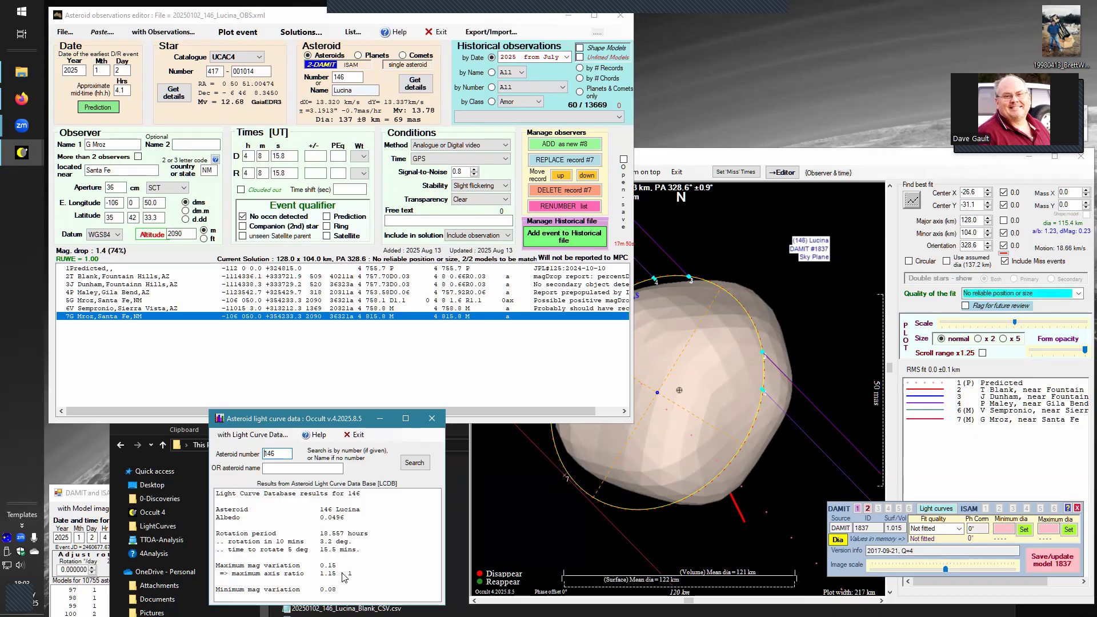
# Set the ellipse's major axis to 115 km in the event plot and refit the remaining parameters
pyautogui.click(703, 158)
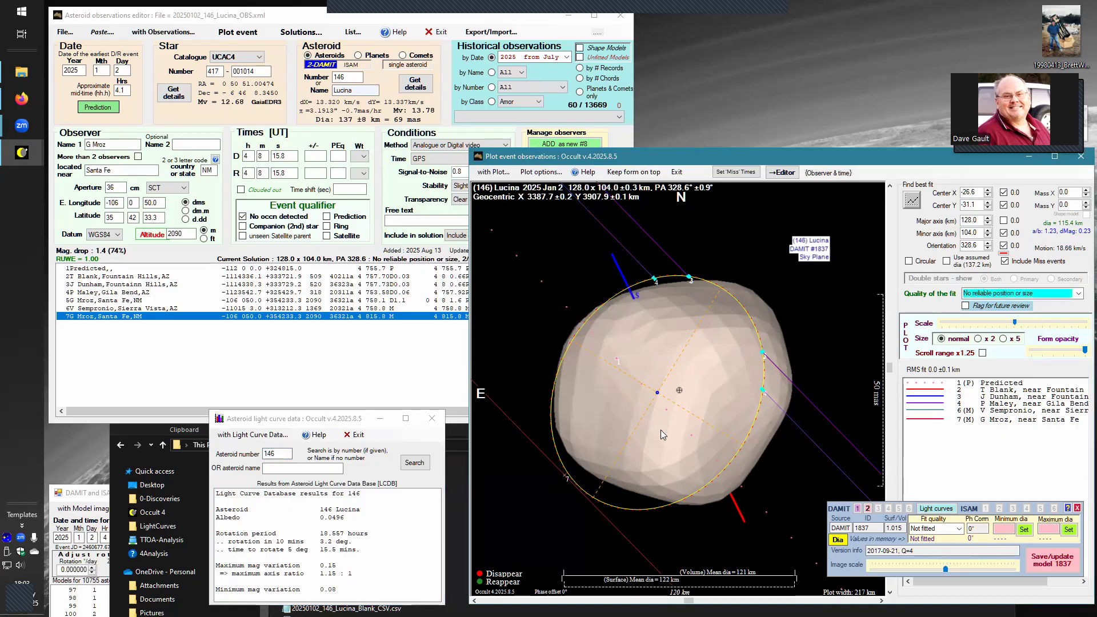
pyautogui.moveTo(979, 222); pyautogui.dragTo(951, 223)
pyautogui.write('1')
pyautogui.write('15')
pyautogui.click(910, 201)
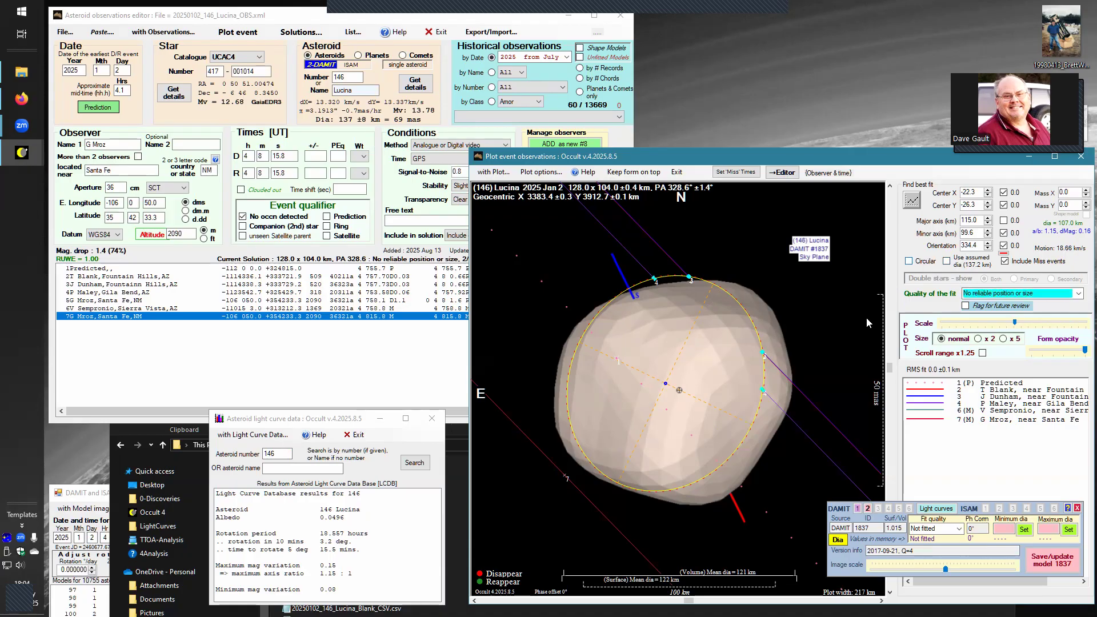
# Look up Lucina's satellite IR diameters and arrange that list beside the light curve data for comparison
pyautogui.click(351, 36)
pyautogui.click(352, 38)
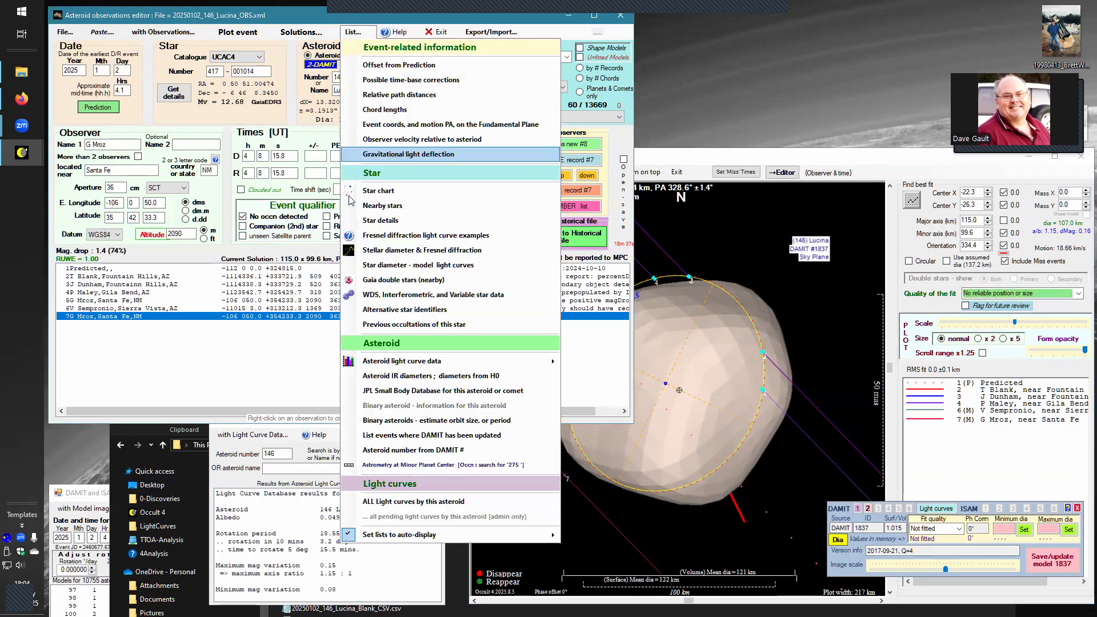
pyautogui.click(393, 376)
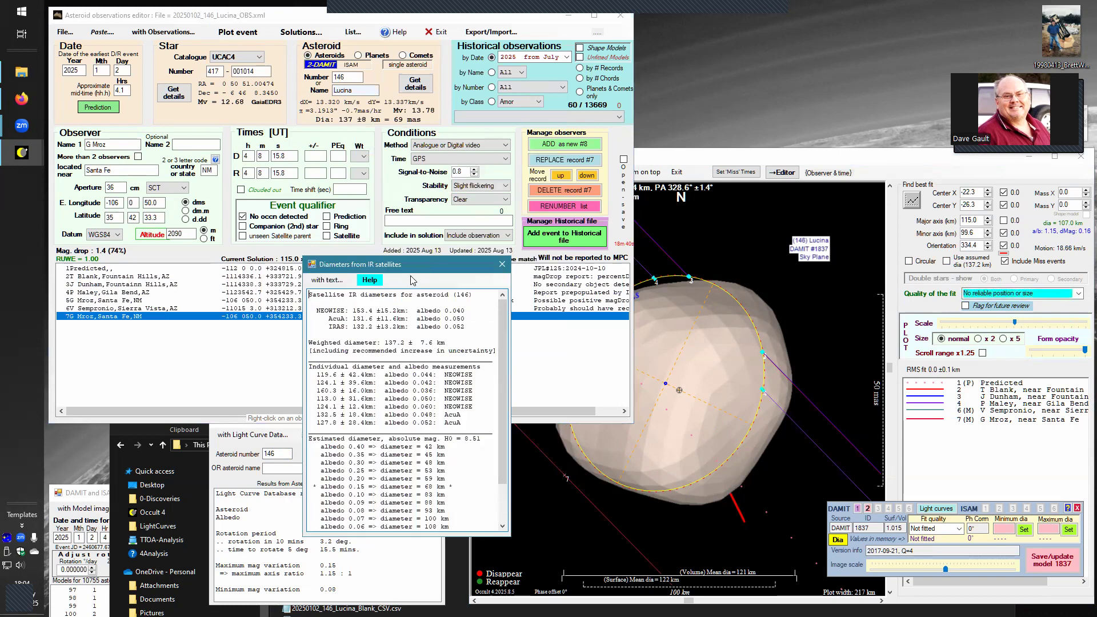
pyautogui.moveTo(419, 267); pyautogui.dragTo(161, 335)
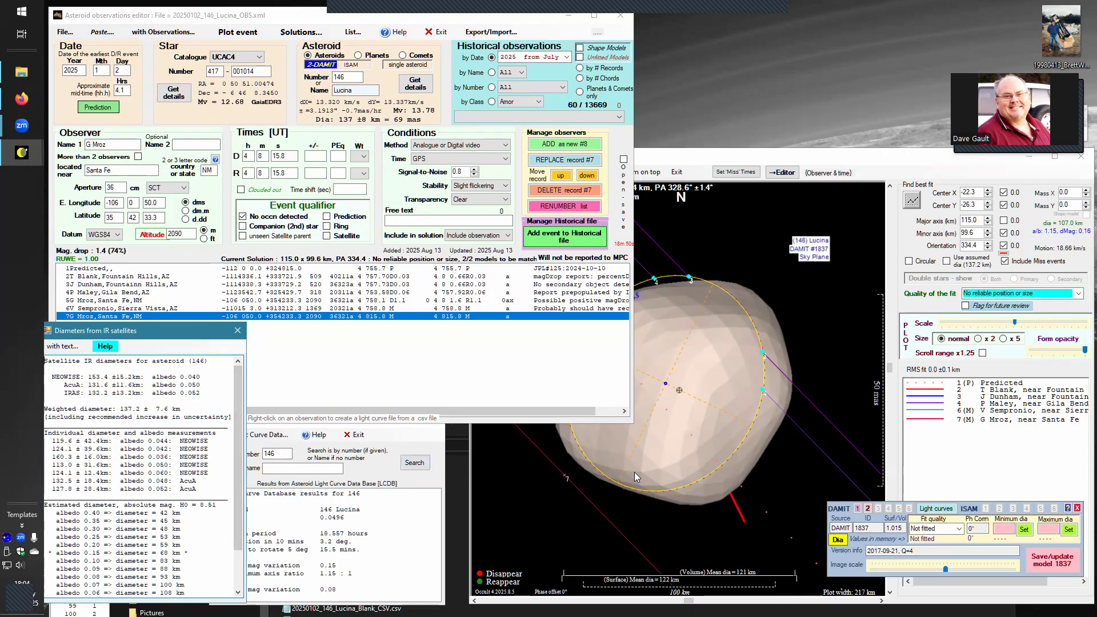
pyautogui.click(407, 437)
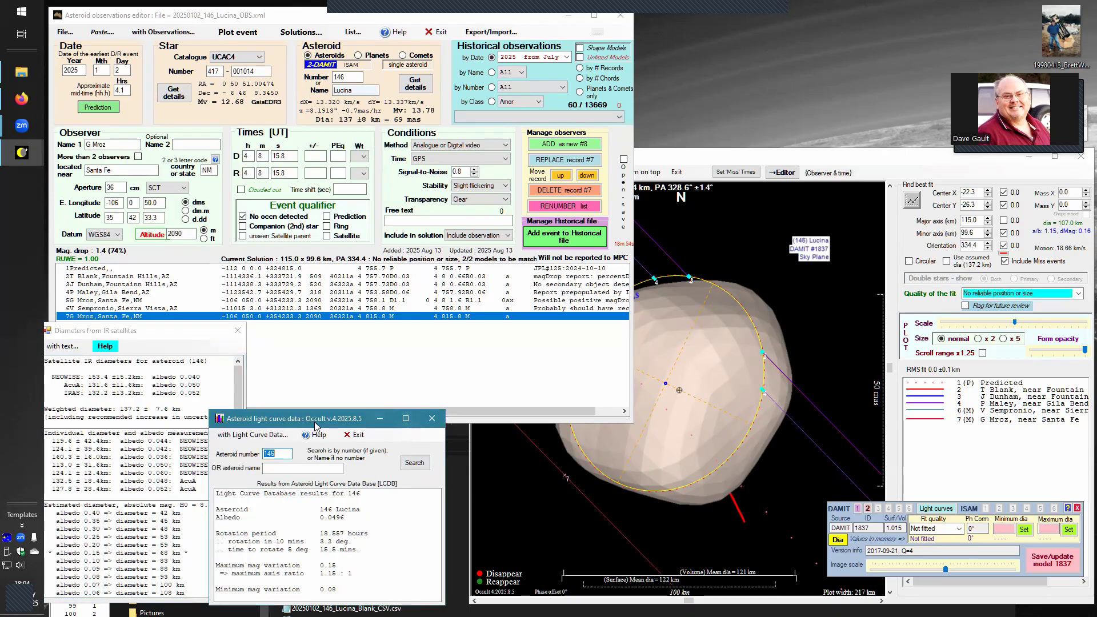
pyautogui.moveTo(319, 423); pyautogui.dragTo(386, 360)
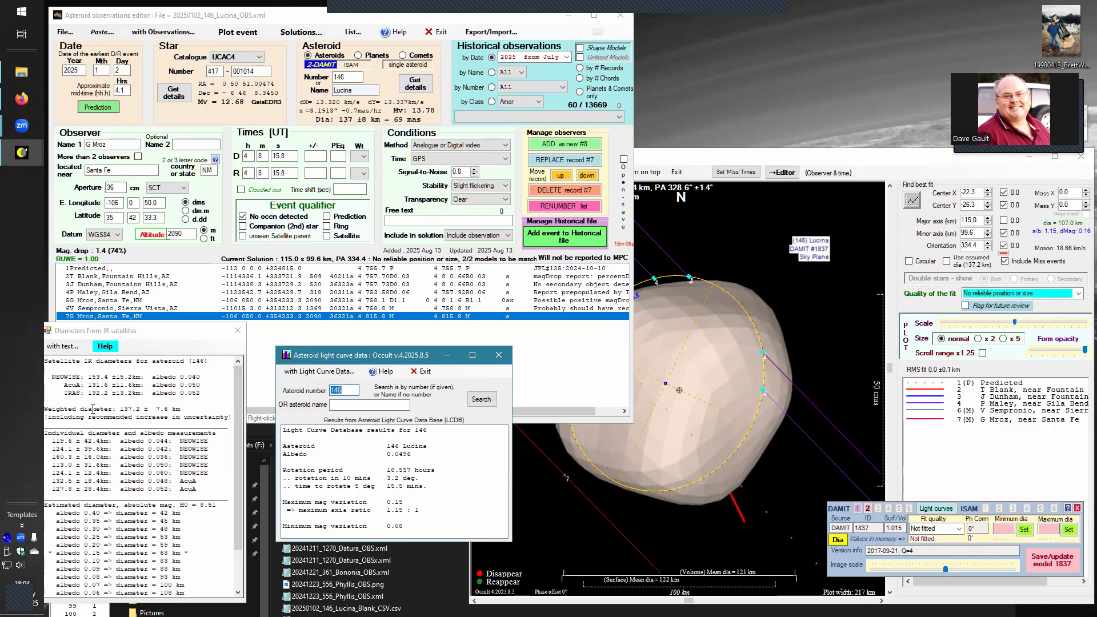
pyautogui.click(137, 332)
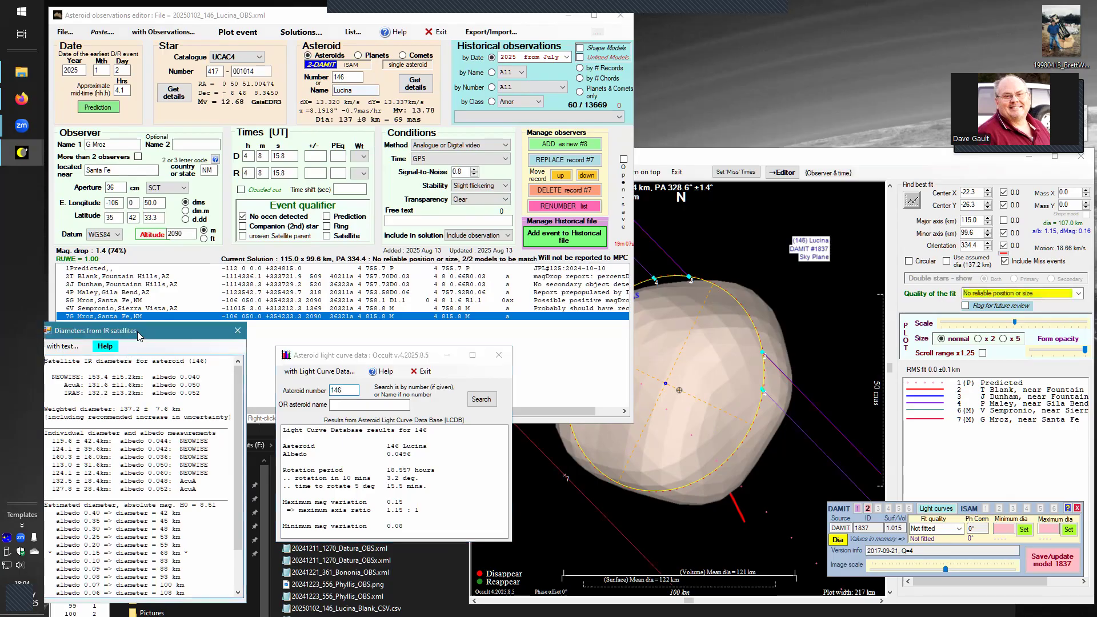
pyautogui.moveTo(137, 331); pyautogui.dragTo(172, 326)
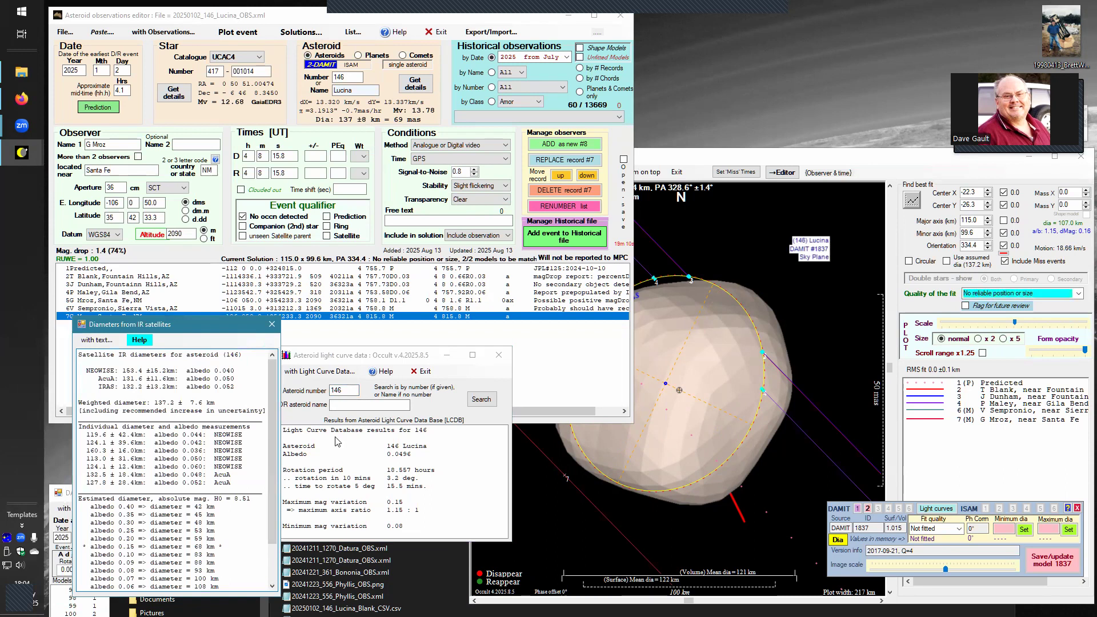
# Display DAMIT shape model 164 in the event plot and scale it to a volume mean diameter of 122 km
pyautogui.click(930, 474)
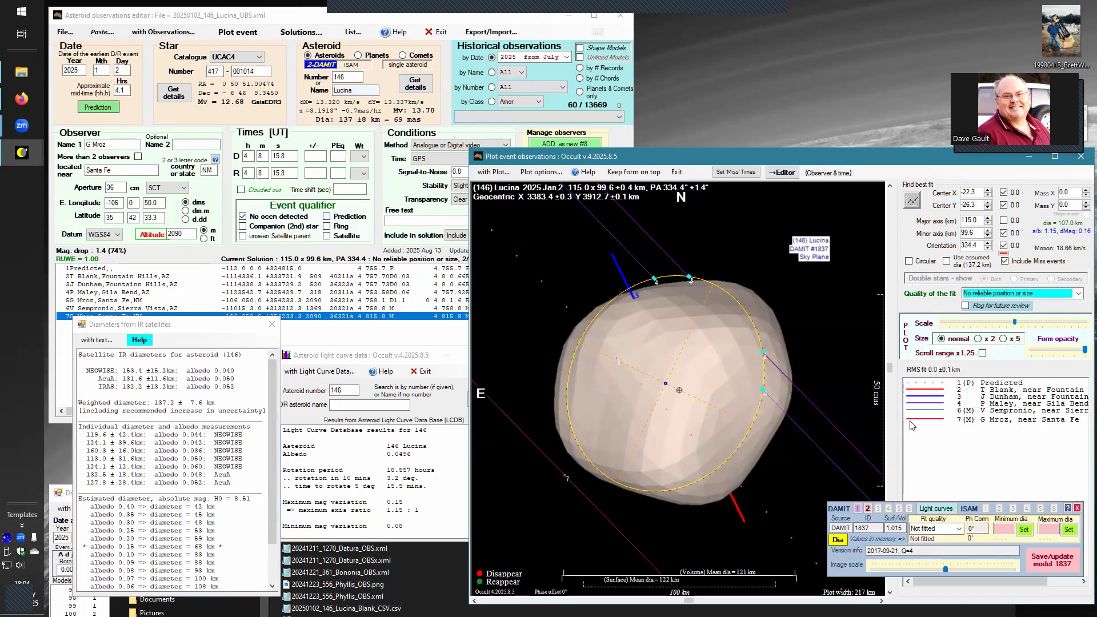
pyautogui.click(868, 509)
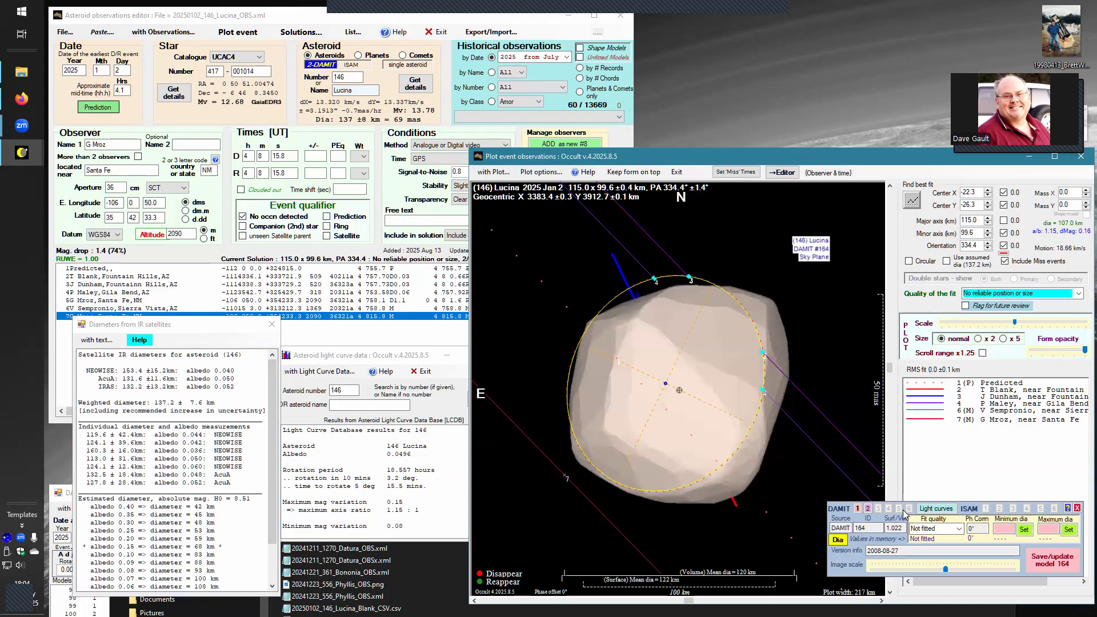
pyautogui.moveTo(946, 570); pyautogui.dragTo(949, 569)
pyautogui.click(949, 570)
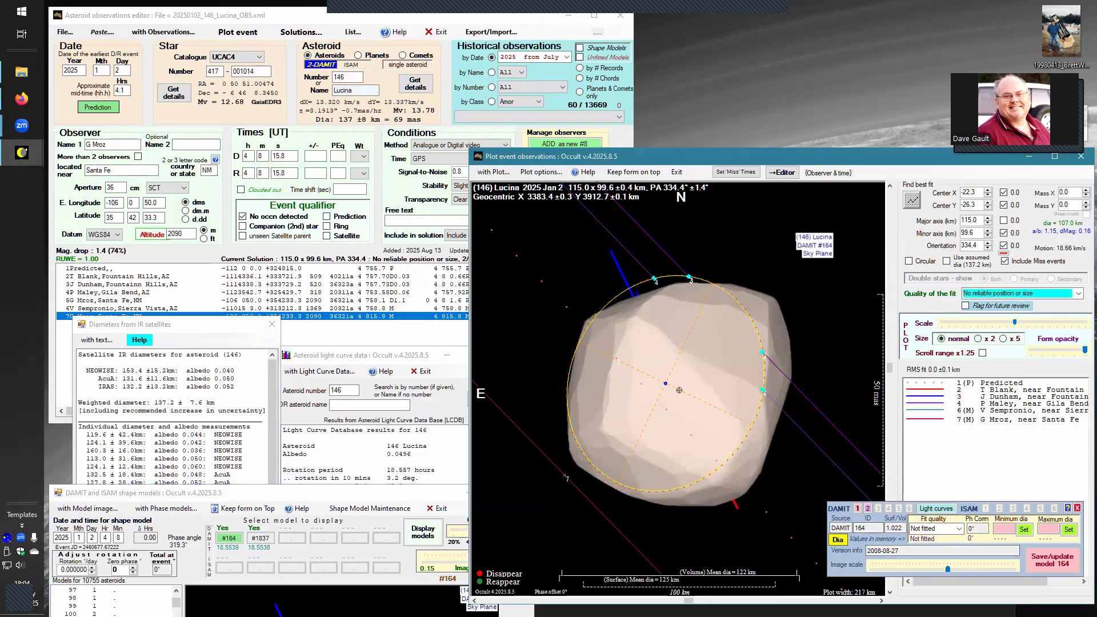
# Shift the chords and fitted ellipse west and slightly south to align them with the limb of shape model 164
pyautogui.moveTo(688, 601); pyautogui.dragTo(698, 600)
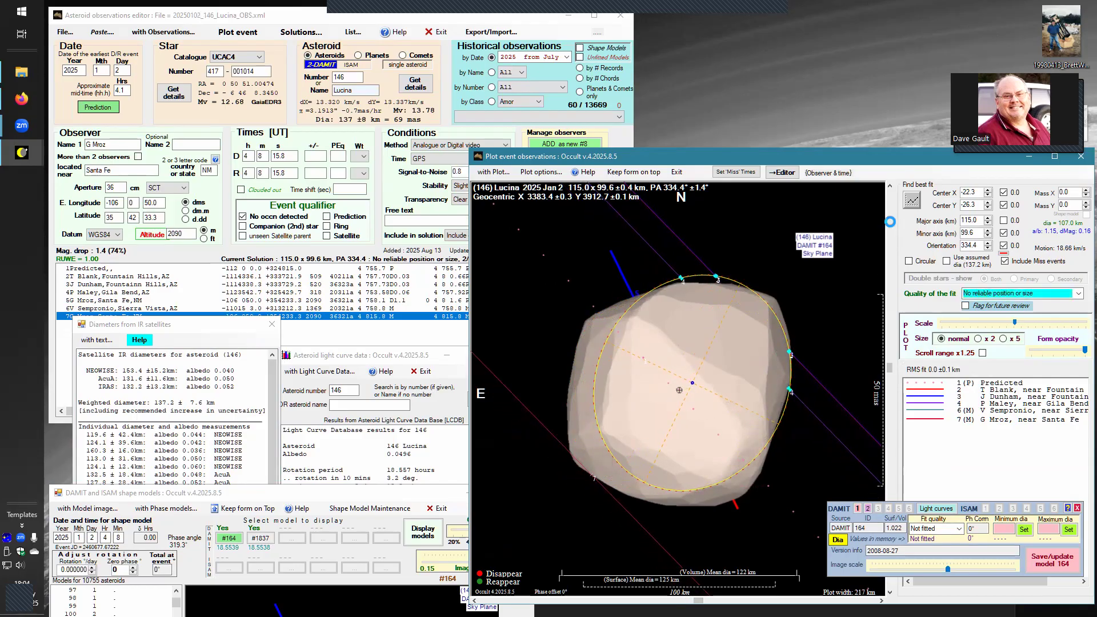
pyautogui.click(890, 430)
pyautogui.click(889, 432)
pyautogui.click(889, 431)
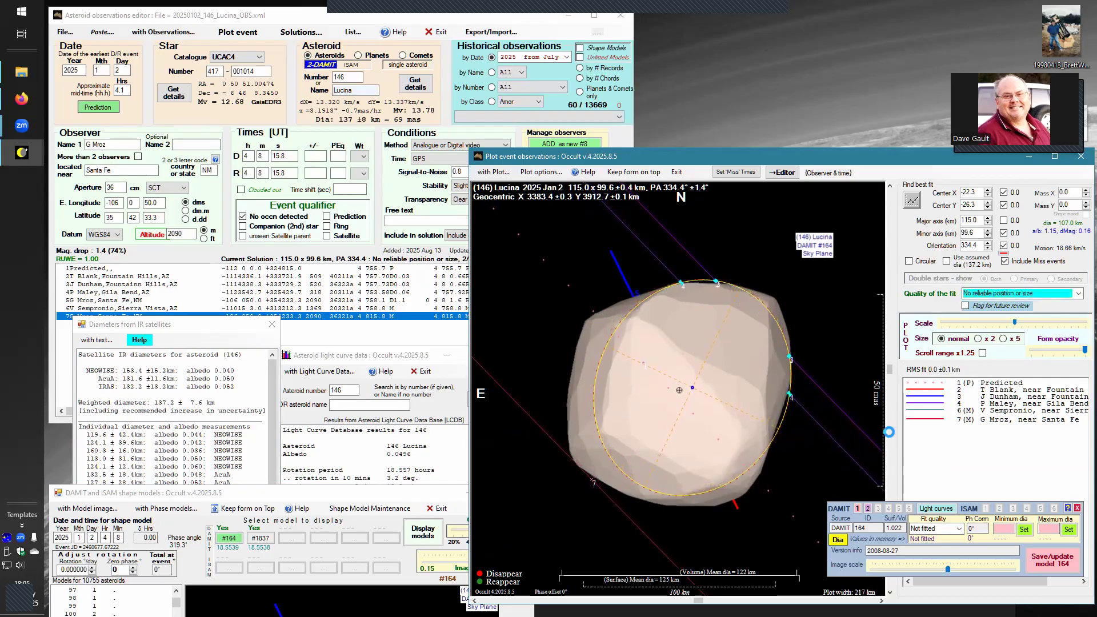
pyautogui.click(889, 432)
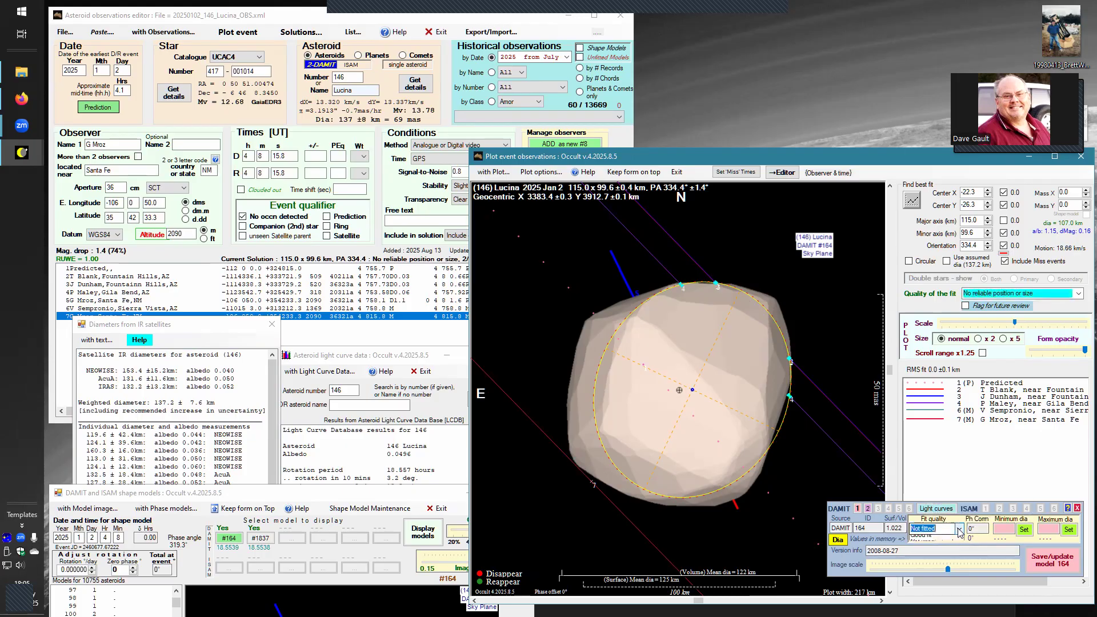
# Record DAMIT model 164 as "Dia, but no fit" with minimum diameter 121 km and maximum diameter 122 km, and save it
pyautogui.click(952, 532)
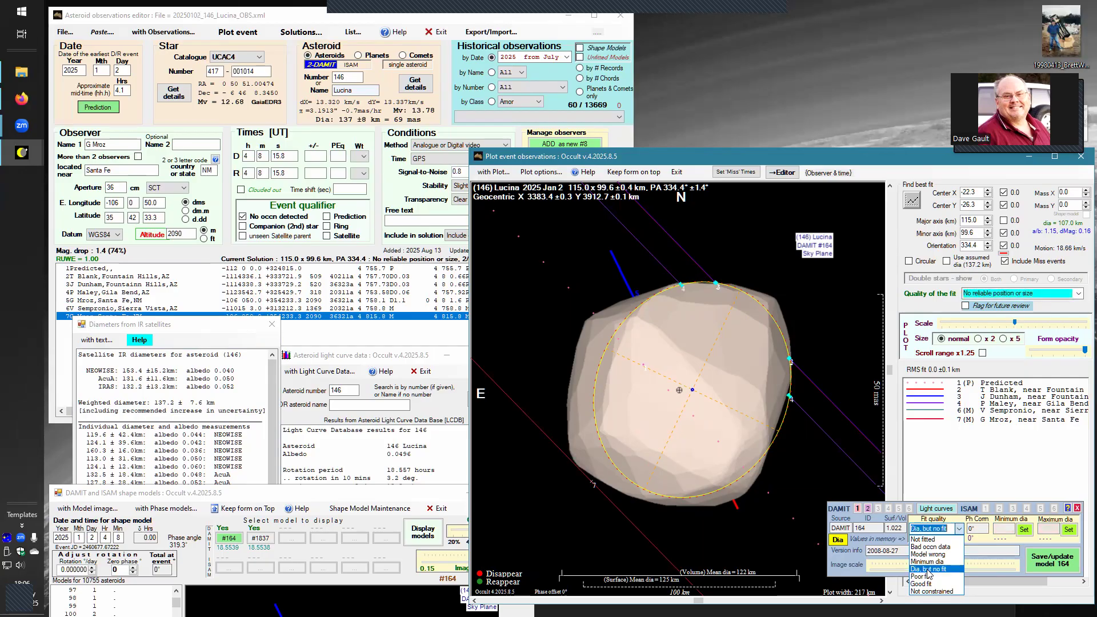
pyautogui.click(929, 569)
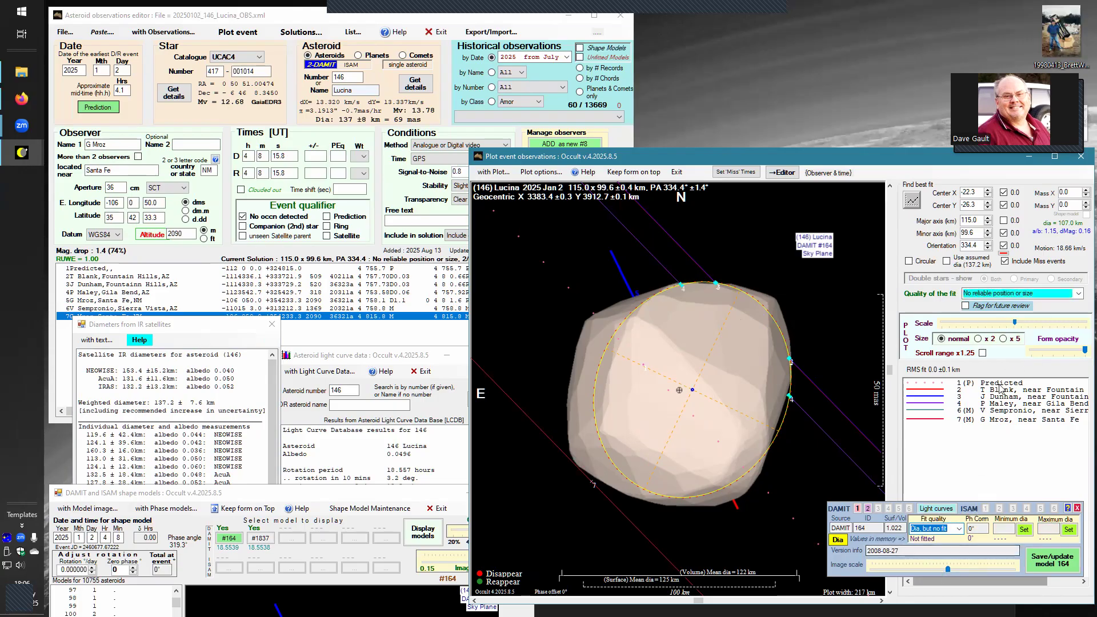
pyautogui.click(1007, 528)
pyautogui.write('122')
pyautogui.click(1048, 530)
pyautogui.write('122')
pyautogui.click(1069, 529)
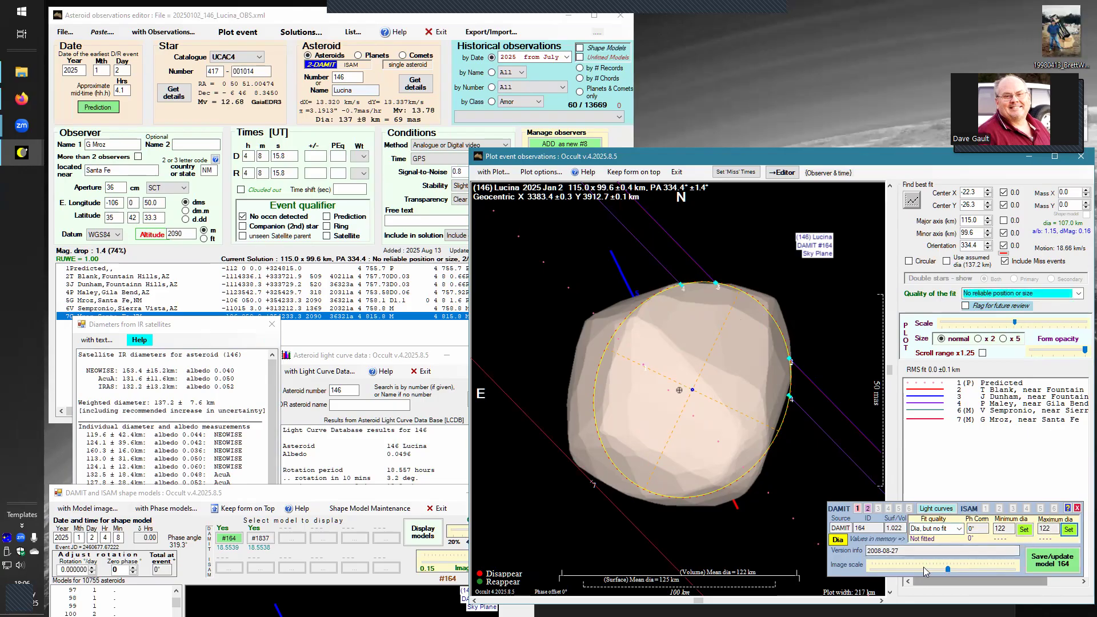
pyautogui.click(926, 568)
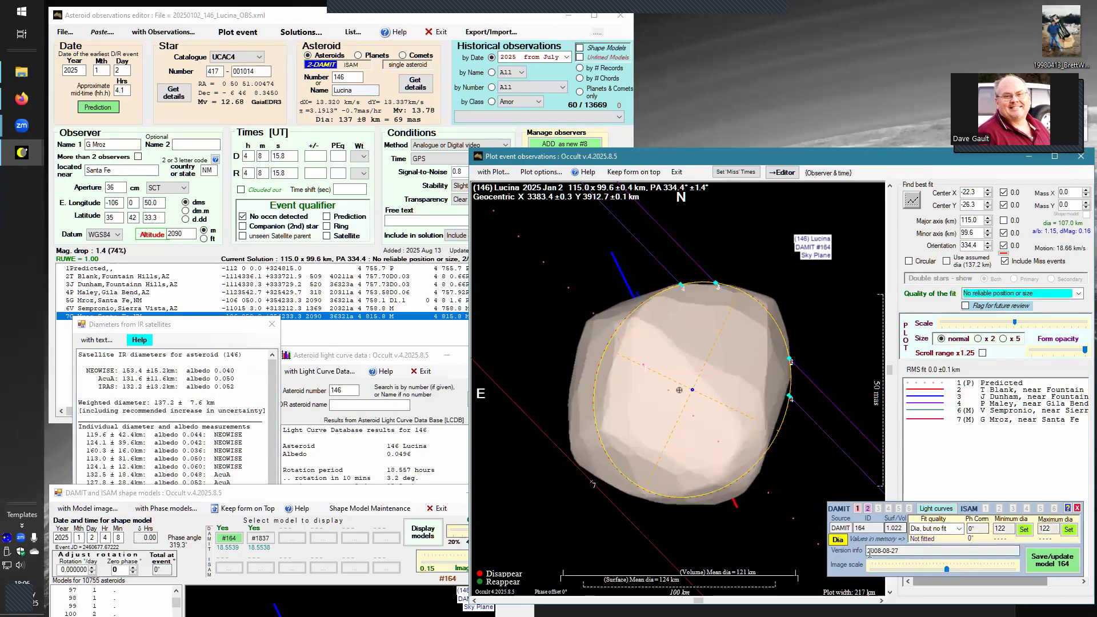
pyautogui.click(1025, 530)
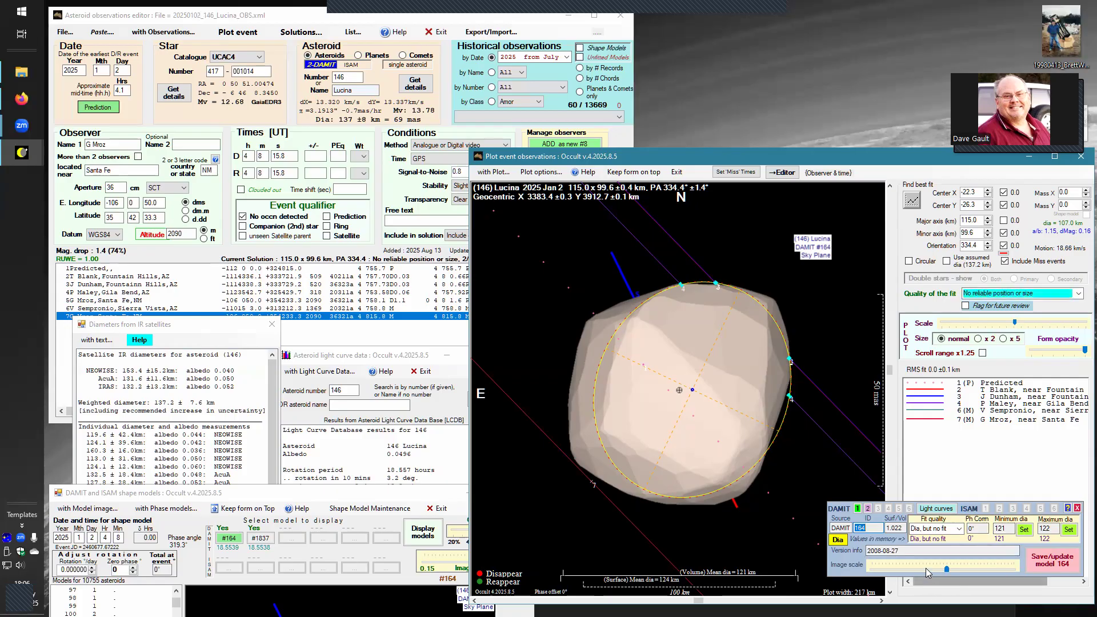
# Display DAMIT model 1837, record it as "Dia, but no fit" with minimum diameter 121 km and maximum 122 km, and save it
pyautogui.click(868, 510)
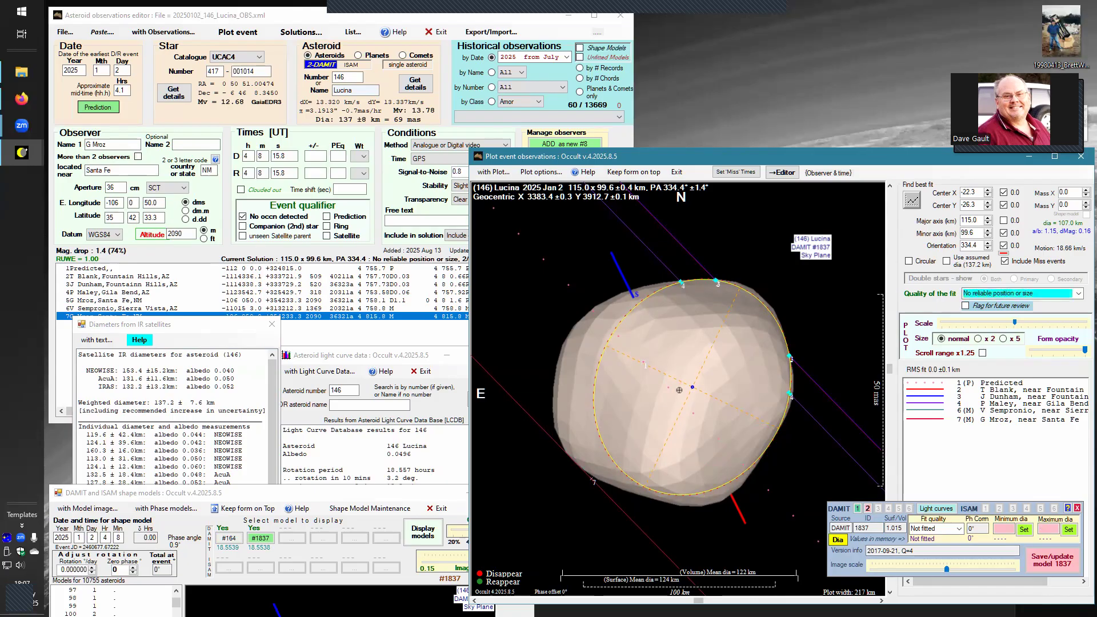
pyautogui.click(958, 530)
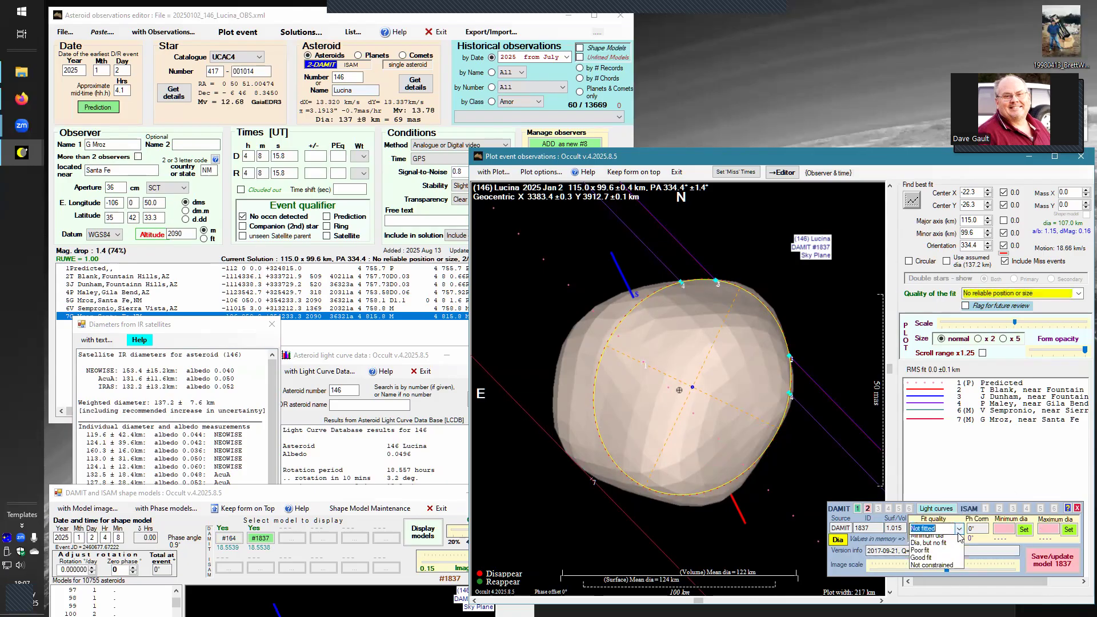
pyautogui.click(952, 576)
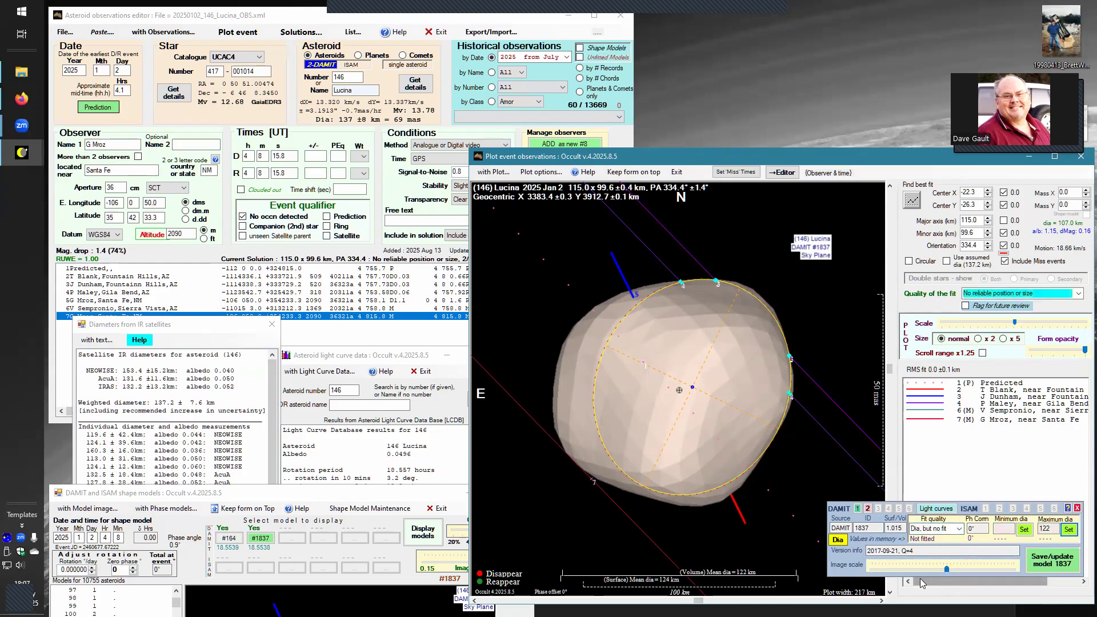
pyautogui.click(926, 571)
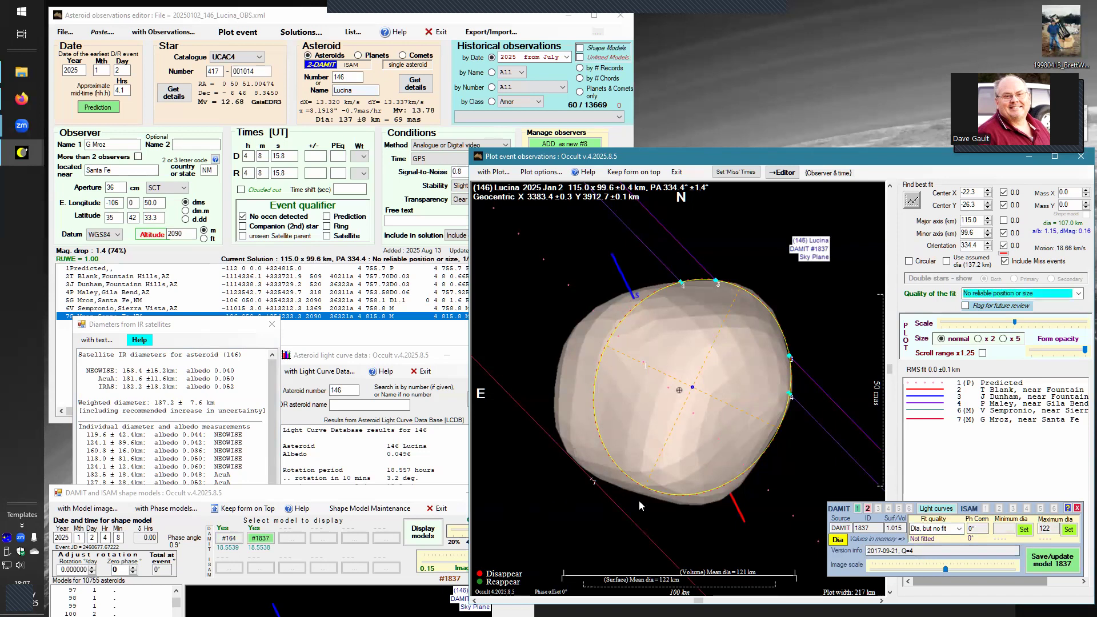
pyautogui.click(1024, 529)
pyautogui.click(1036, 564)
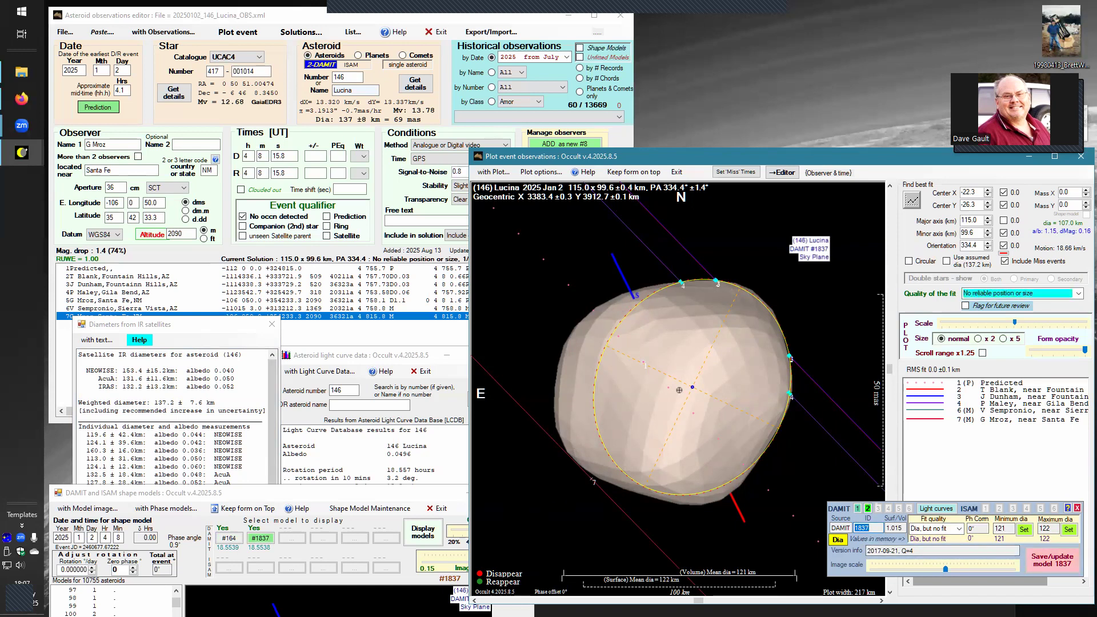
# Compare DAMIT models 164 and 1837 against the chords and fitted ellipse, and check the asteroid's light curve data
pyautogui.click(857, 509)
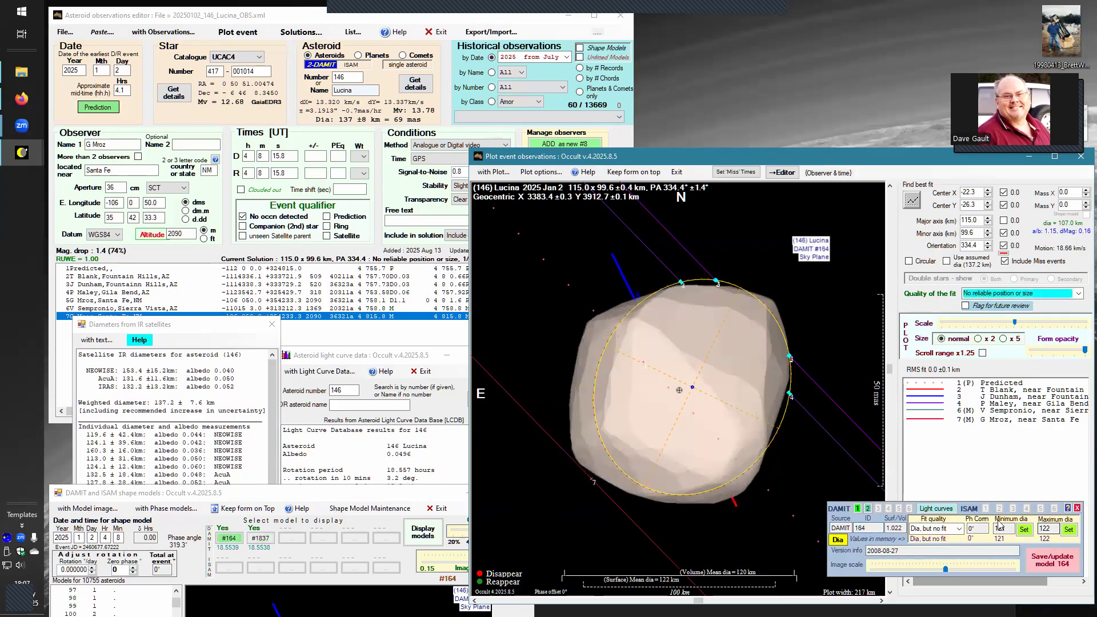
pyautogui.click(868, 509)
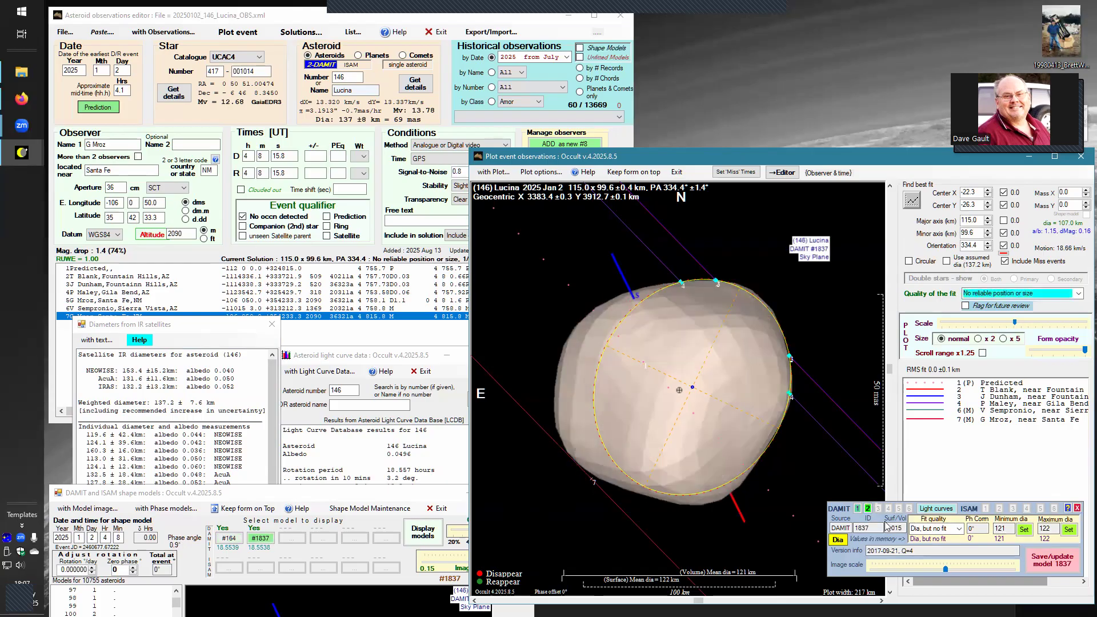
pyautogui.click(858, 508)
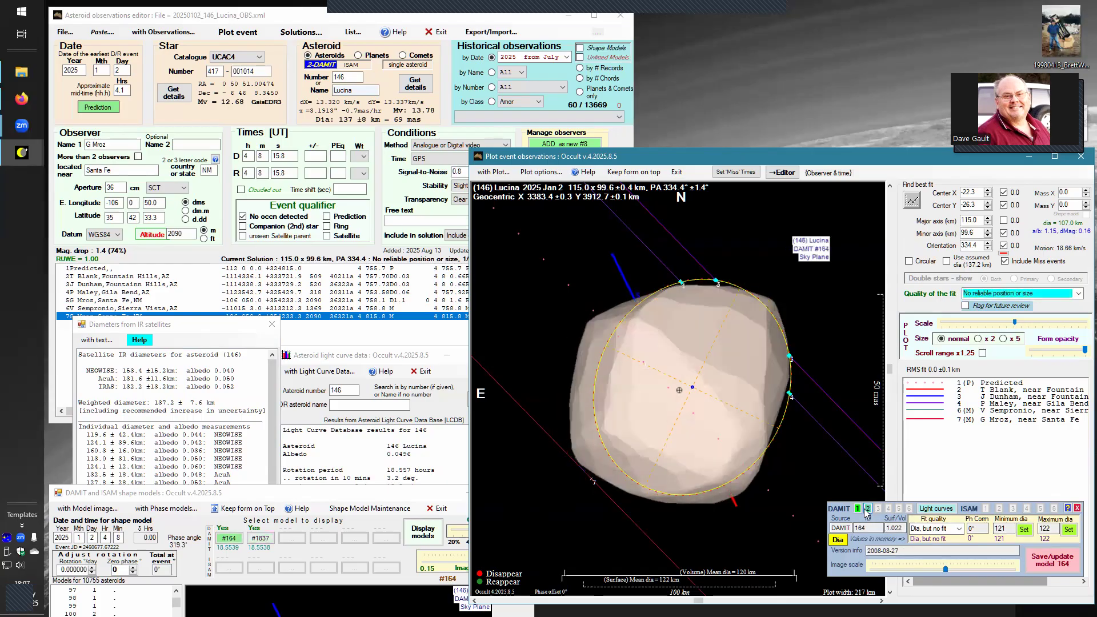
pyautogui.click(868, 508)
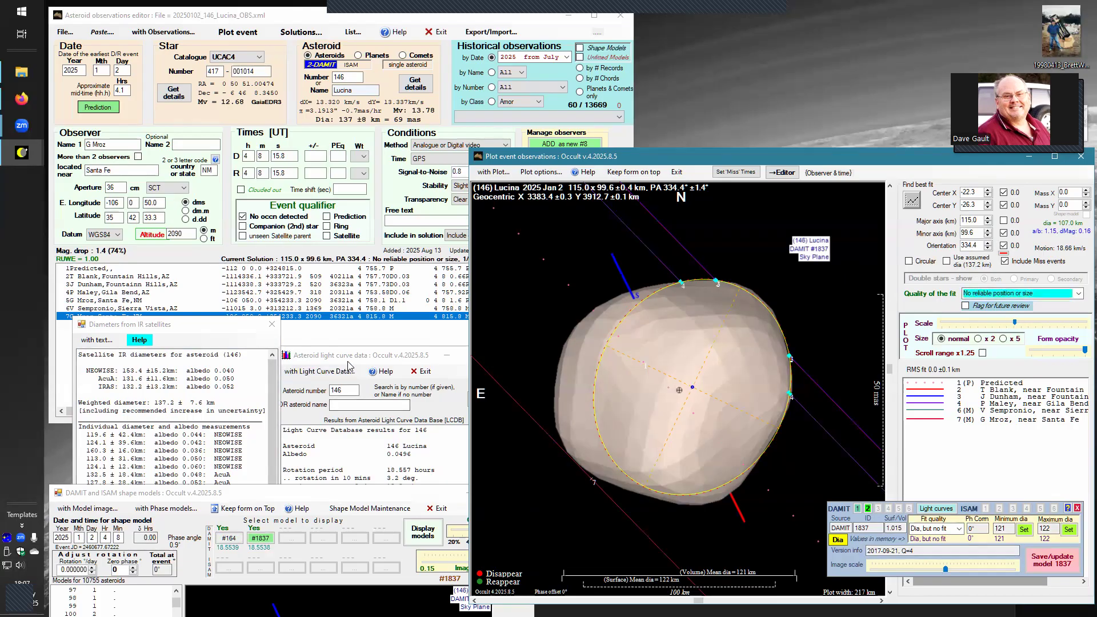
pyautogui.click(346, 356)
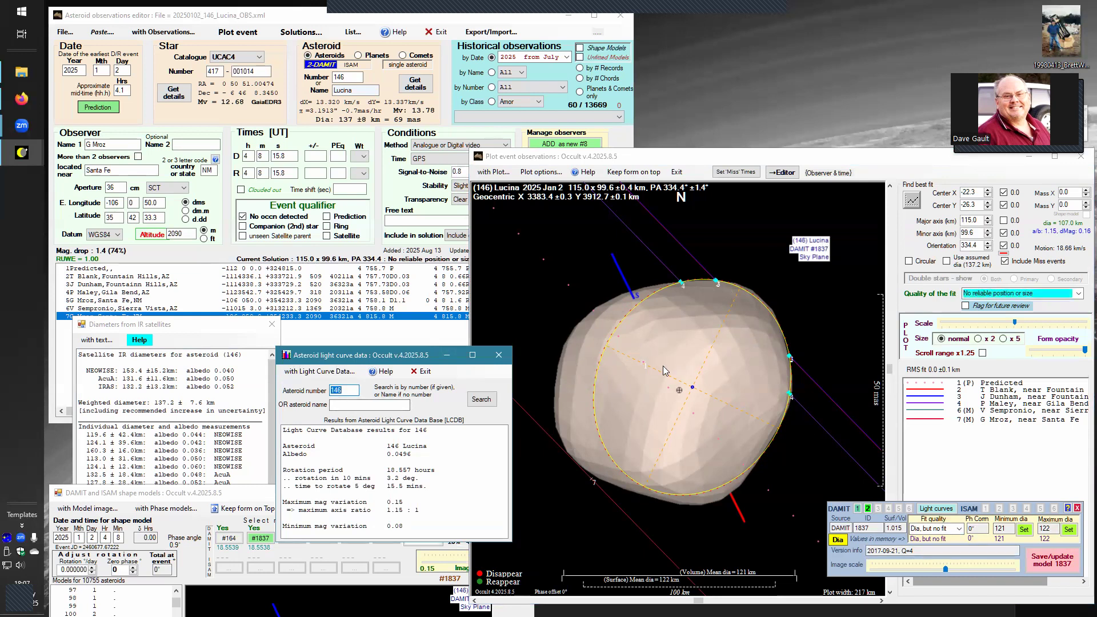
pyautogui.click(858, 508)
pyautogui.click(868, 510)
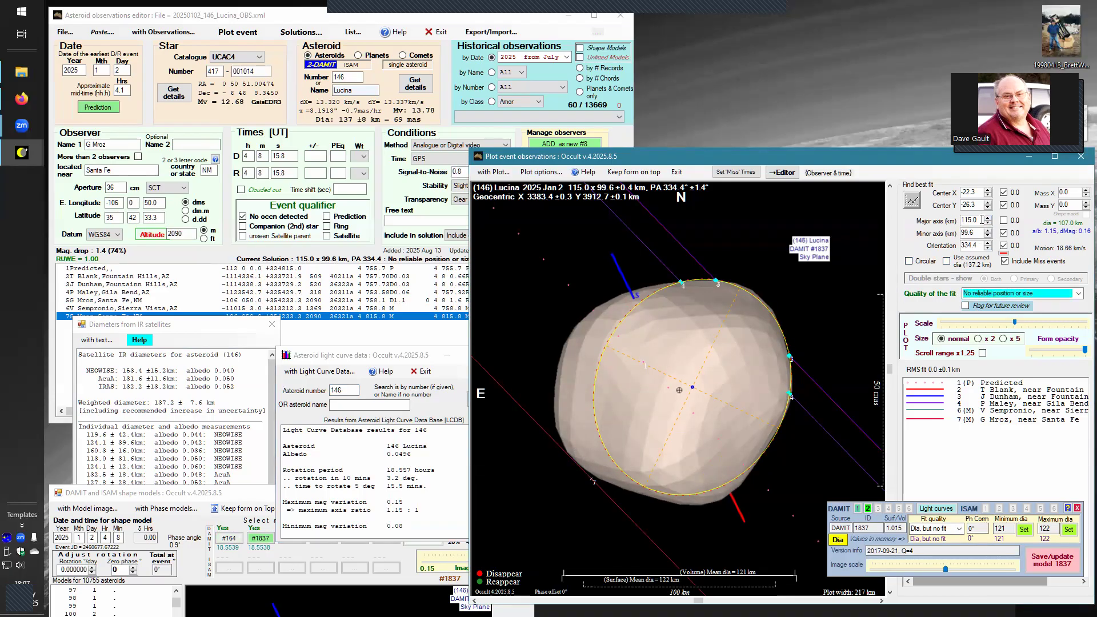
# Refit the ellipse with the major axis held at 120 km, and again with it held at 125 km
pyautogui.press('BackSpace')
pyautogui.press('BackSpace')
pyautogui.press('BackSpace')
pyautogui.press('BackSpace')
pyautogui.press('BackSpace')
pyautogui.write('120')
pyautogui.click(912, 200)
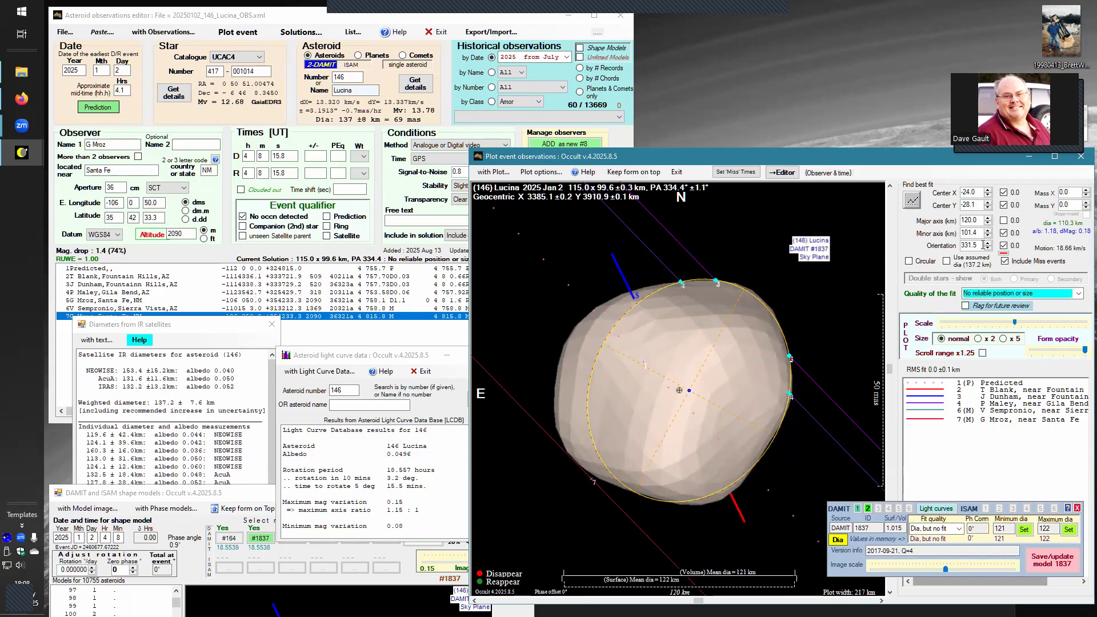
pyautogui.doubleClick(978, 221)
pyautogui.write('125')
pyautogui.click(915, 204)
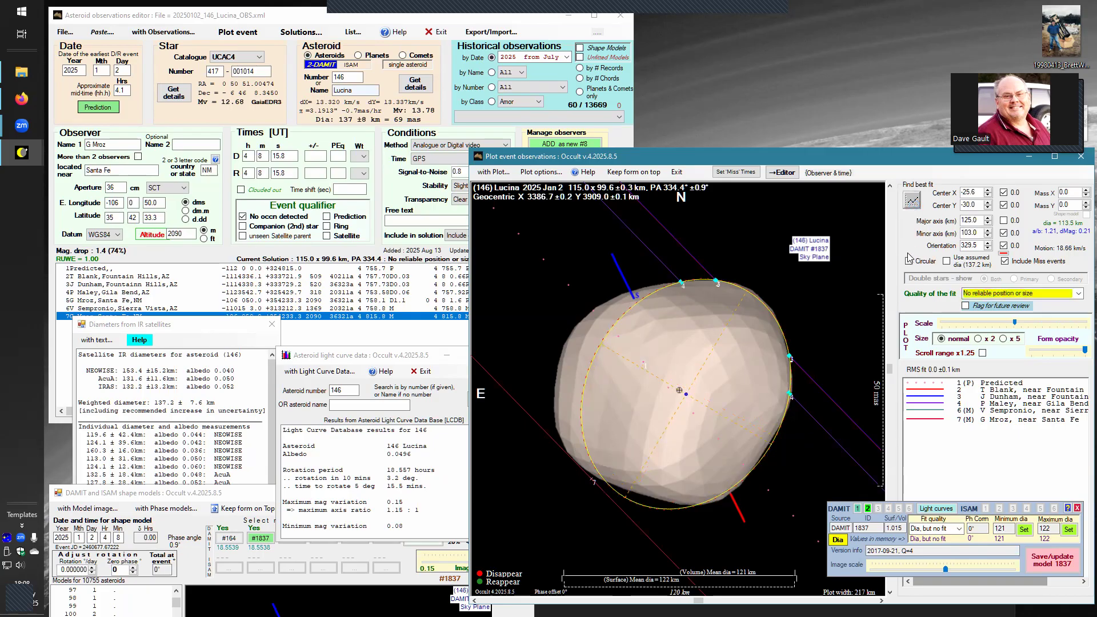
# Compare the refitted ellipse with the outlines of DAMIT models 164 and 1837
pyautogui.click(868, 510)
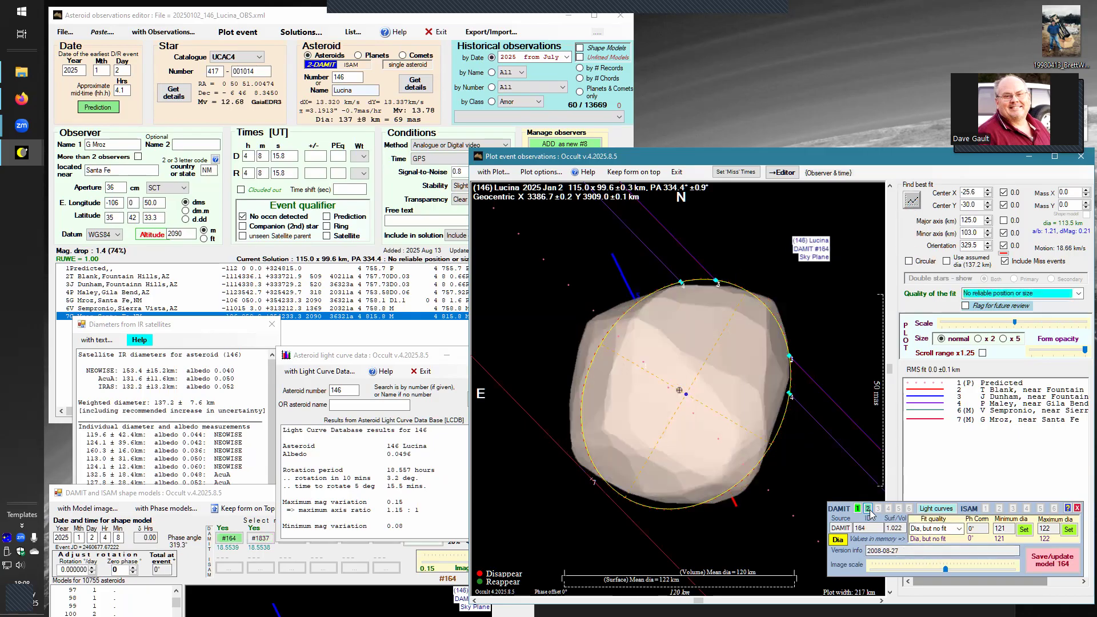
pyautogui.click(858, 509)
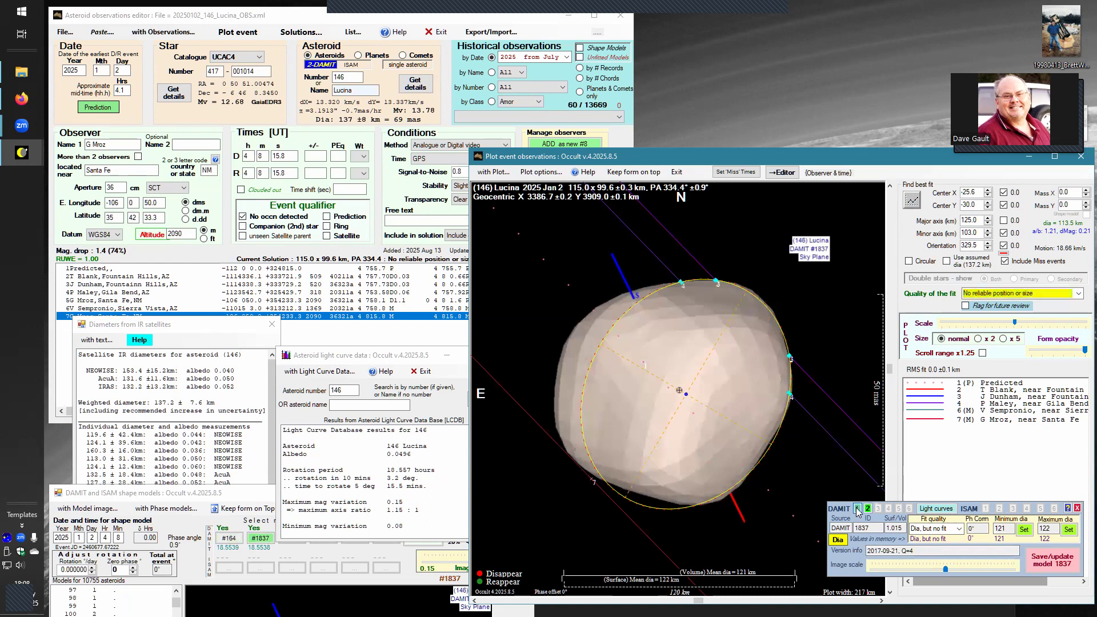
pyautogui.click(869, 509)
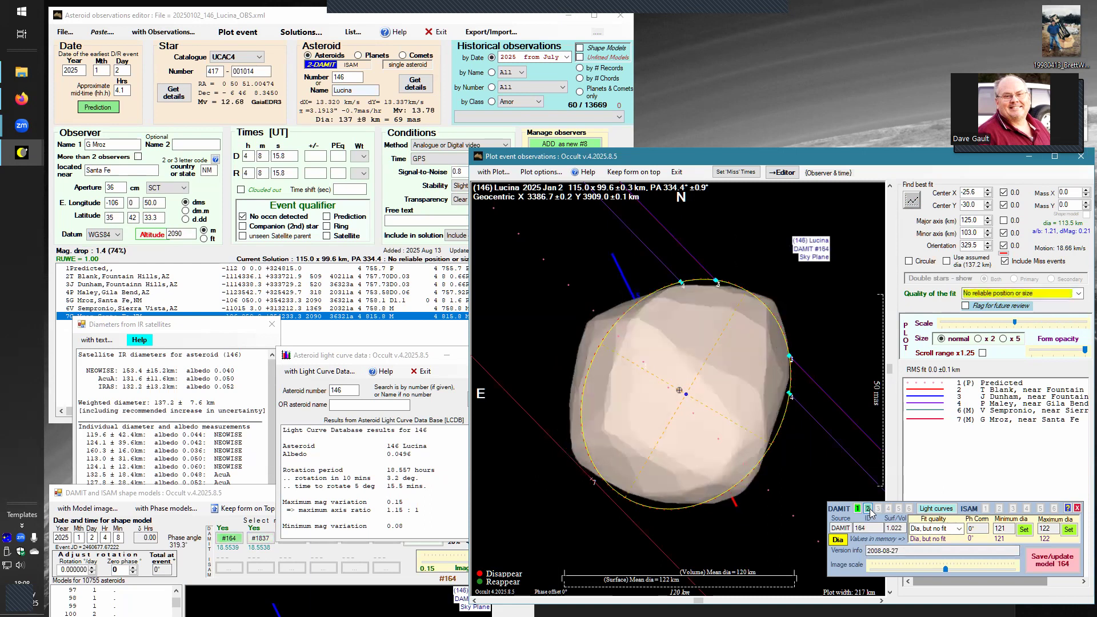
pyautogui.click(869, 509)
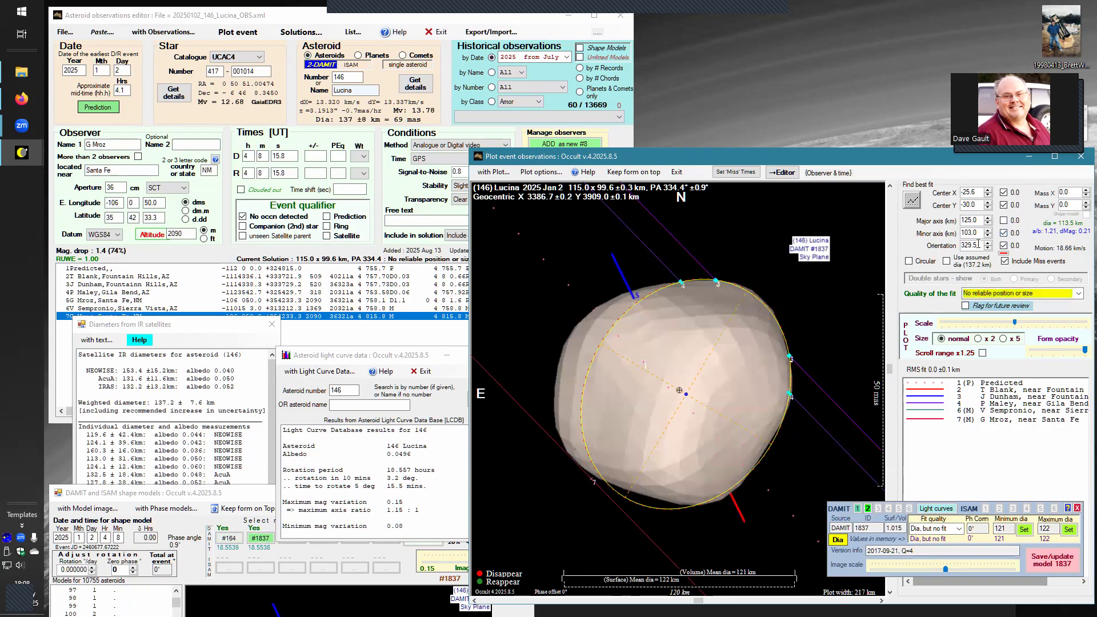
# Free the major axis in the fit, hold the minor axis at 110 km, and refit the ellipse repeatedly
pyautogui.click(1005, 233)
pyautogui.click(1004, 221)
pyautogui.moveTo(980, 232); pyautogui.dragTo(958, 233)
pyautogui.write('110')
pyautogui.click(913, 201)
pyautogui.click(917, 204)
pyautogui.click(916, 204)
pyautogui.click(917, 204)
pyautogui.click(916, 204)
pyautogui.click(916, 204)
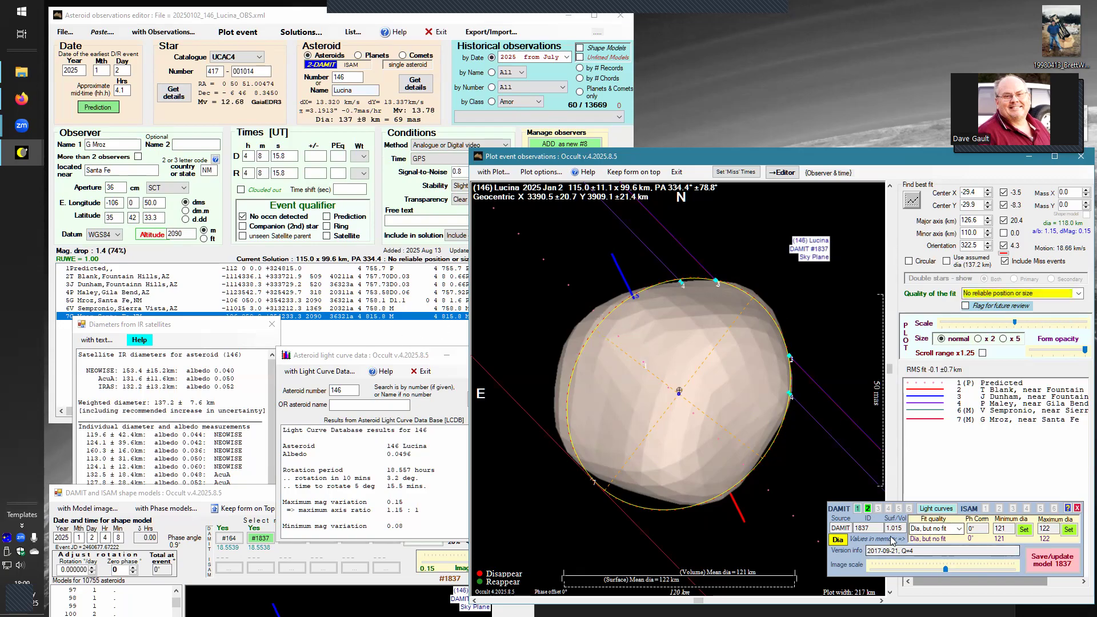
# Display DAMIT model 164 and set the event's quality of fit to "Reliable size. Can fit to shape models"
pyautogui.click(868, 509)
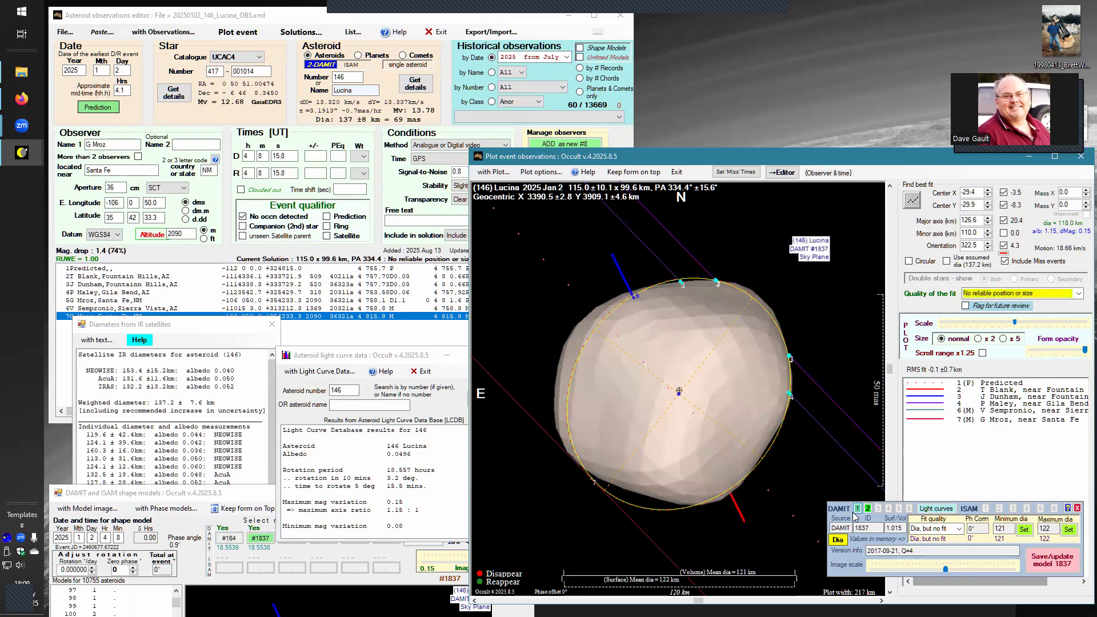
pyautogui.click(1078, 293)
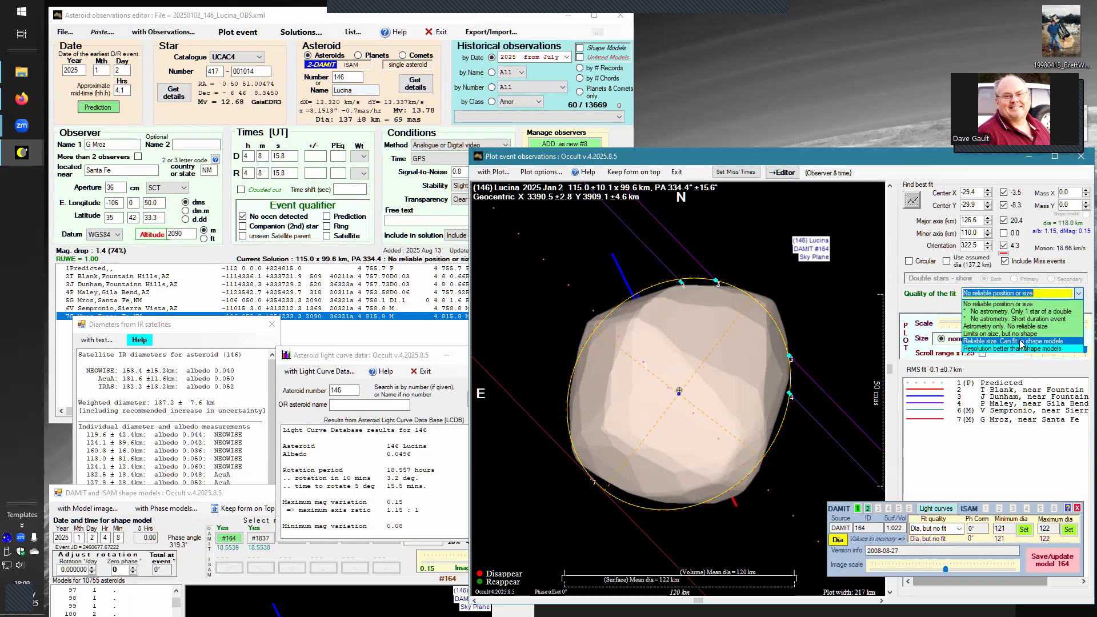
pyautogui.click(1021, 343)
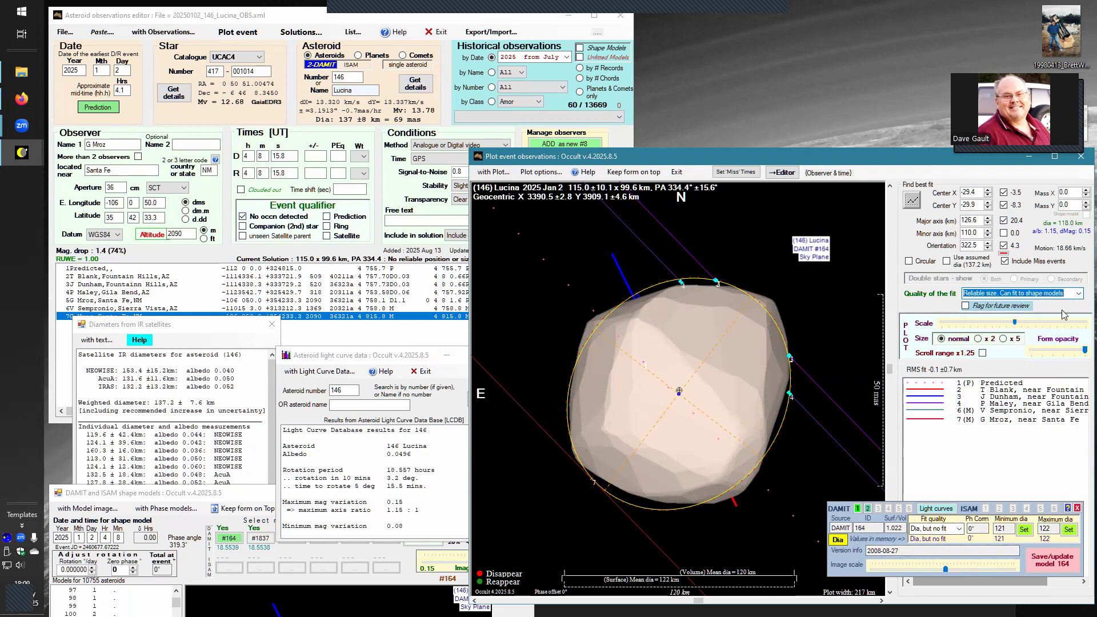
pyautogui.click(1035, 293)
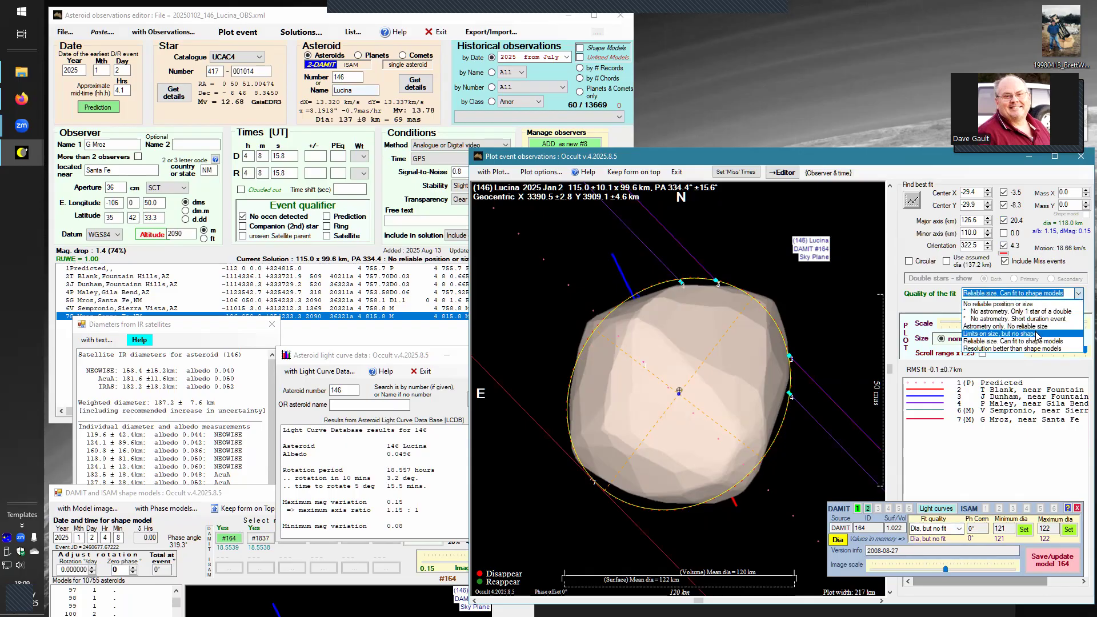
pyautogui.click(1023, 333)
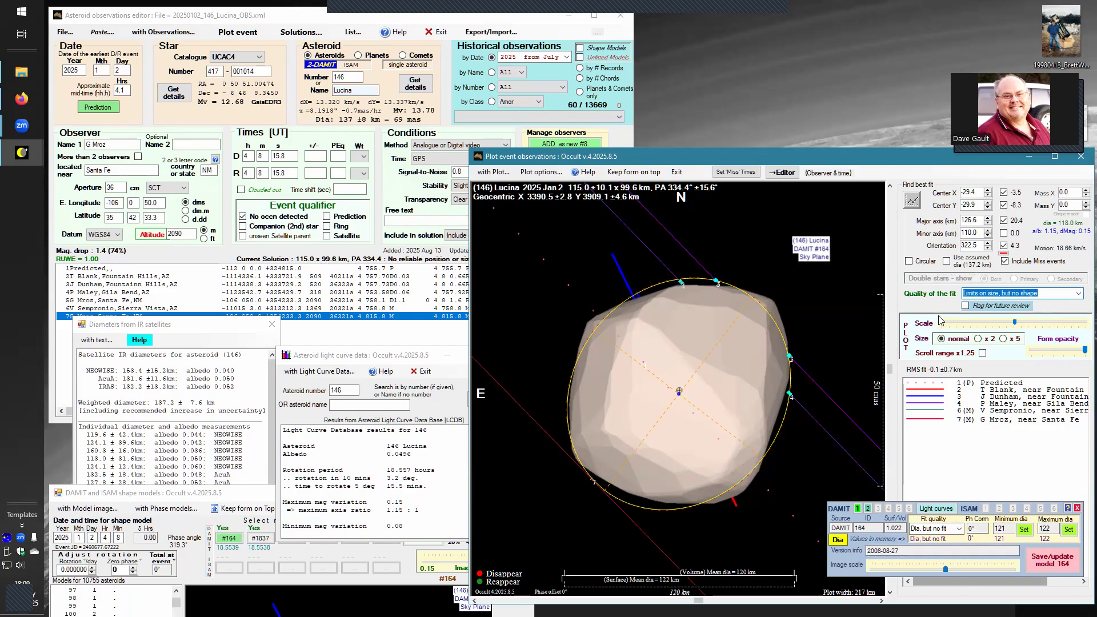
pyautogui.click(1079, 295)
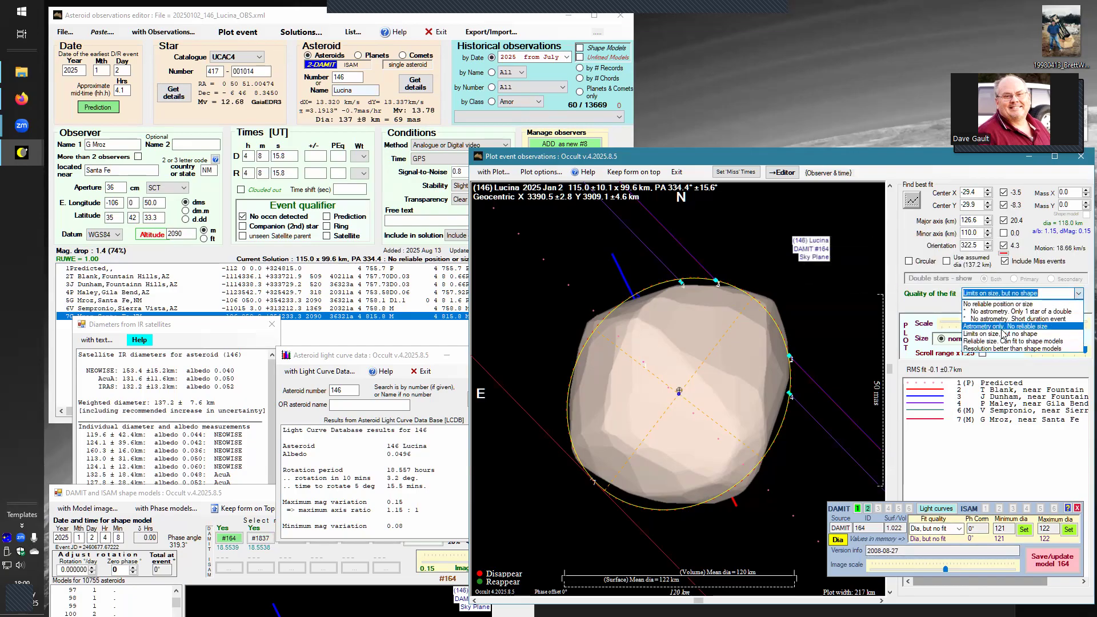
pyautogui.click(1021, 341)
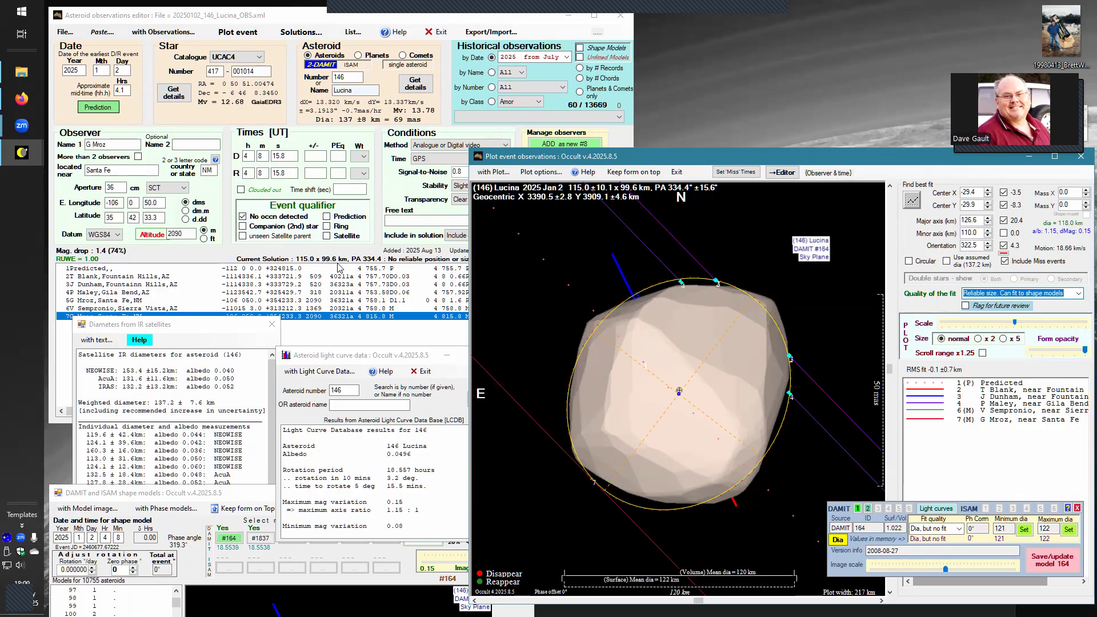
# Save the event with its updated solution to the existing Lucina observations file
pyautogui.click(320, 16)
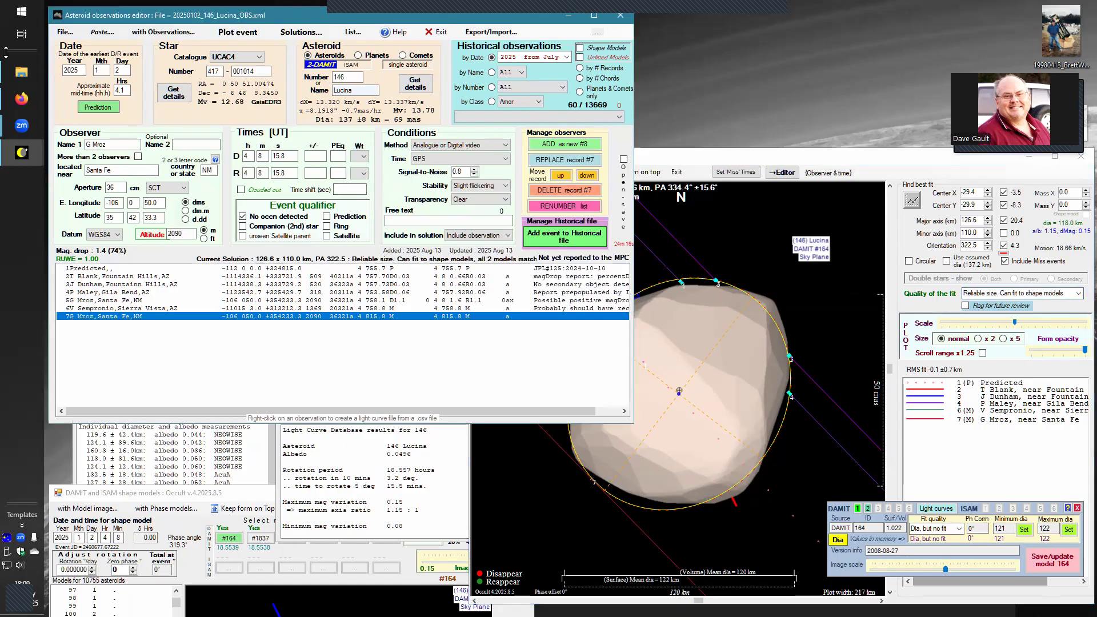
pyautogui.click(62, 32)
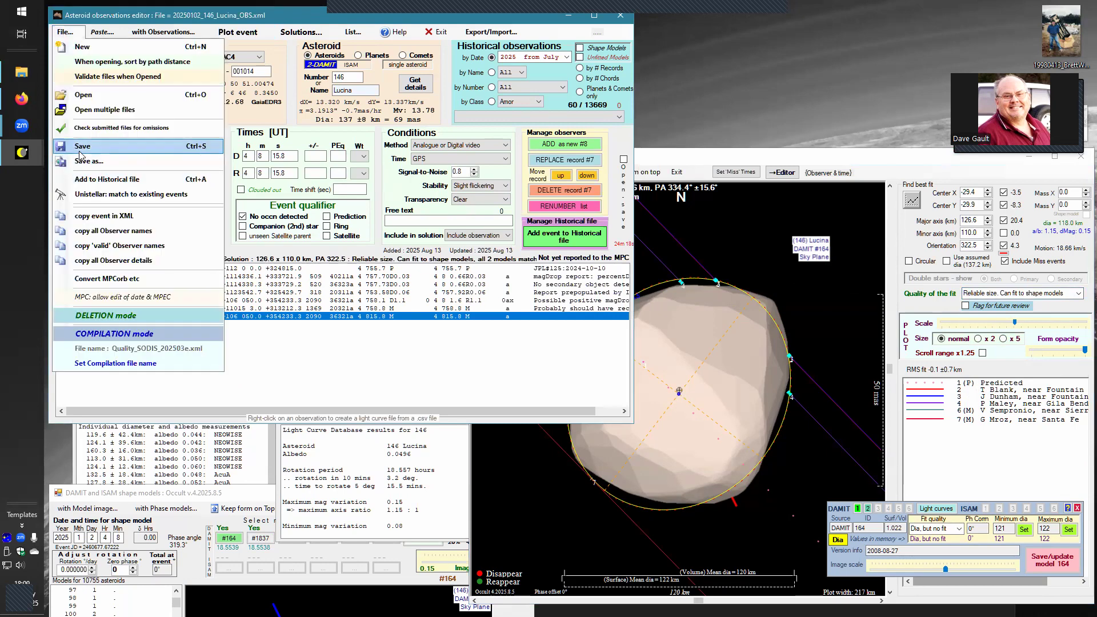
pyautogui.click(80, 149)
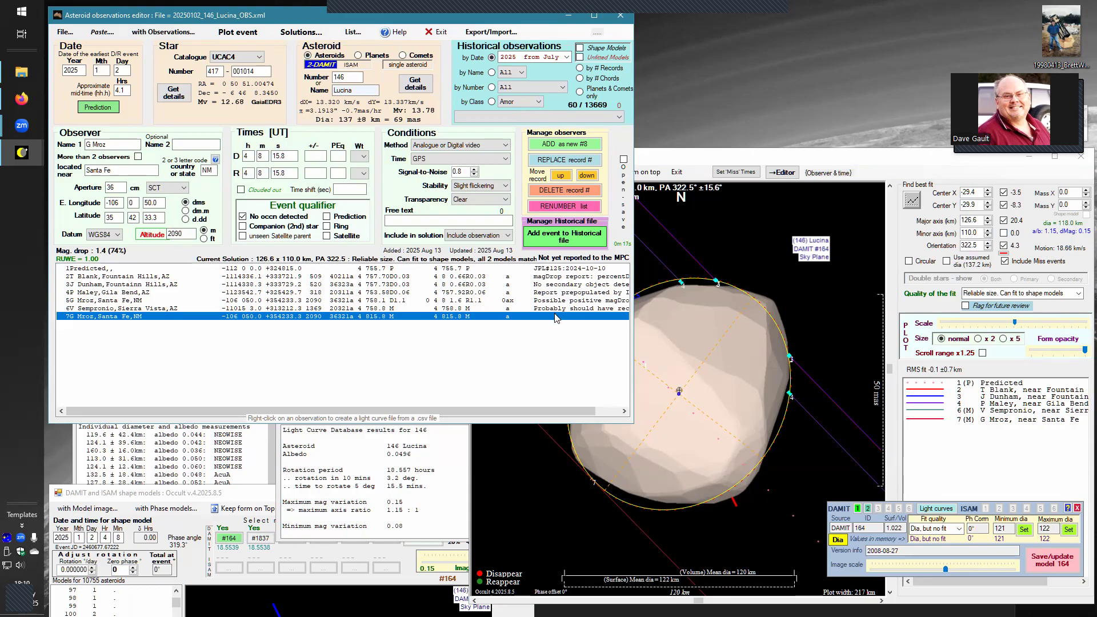
# Append ", Ed. Minor axis assumed." to the Predicted record's free text, replace record 1, and save the observations file
pyautogui.click(420, 222)
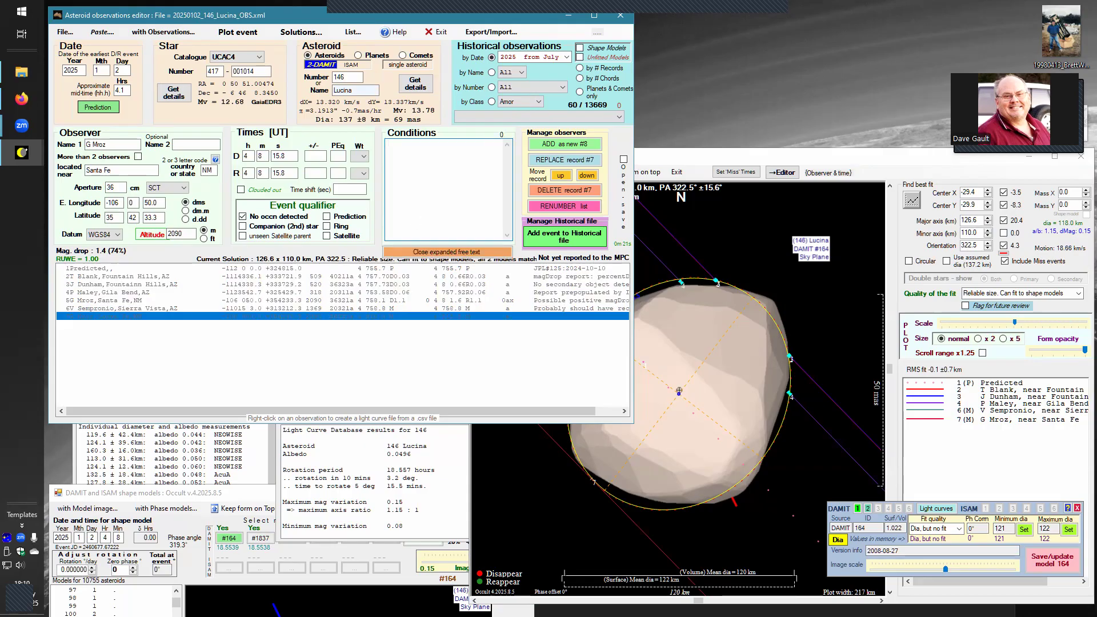
pyautogui.click(400, 253)
pyautogui.click(559, 268)
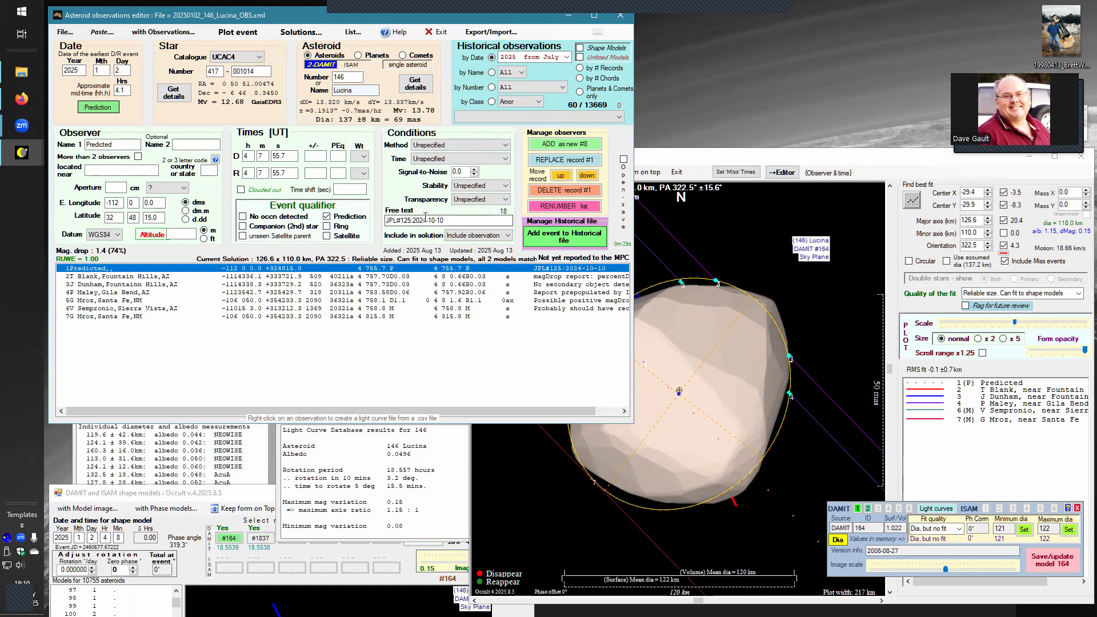
pyautogui.click(444, 220)
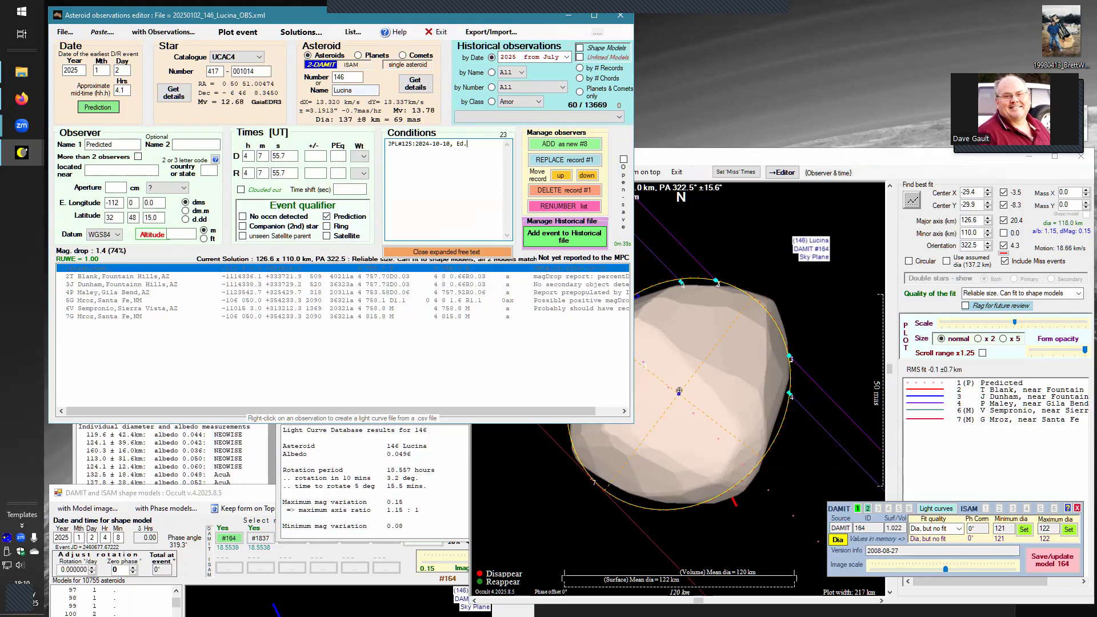
pyautogui.write('Minor axis assumed.')
pyautogui.click(563, 159)
pyautogui.click(586, 364)
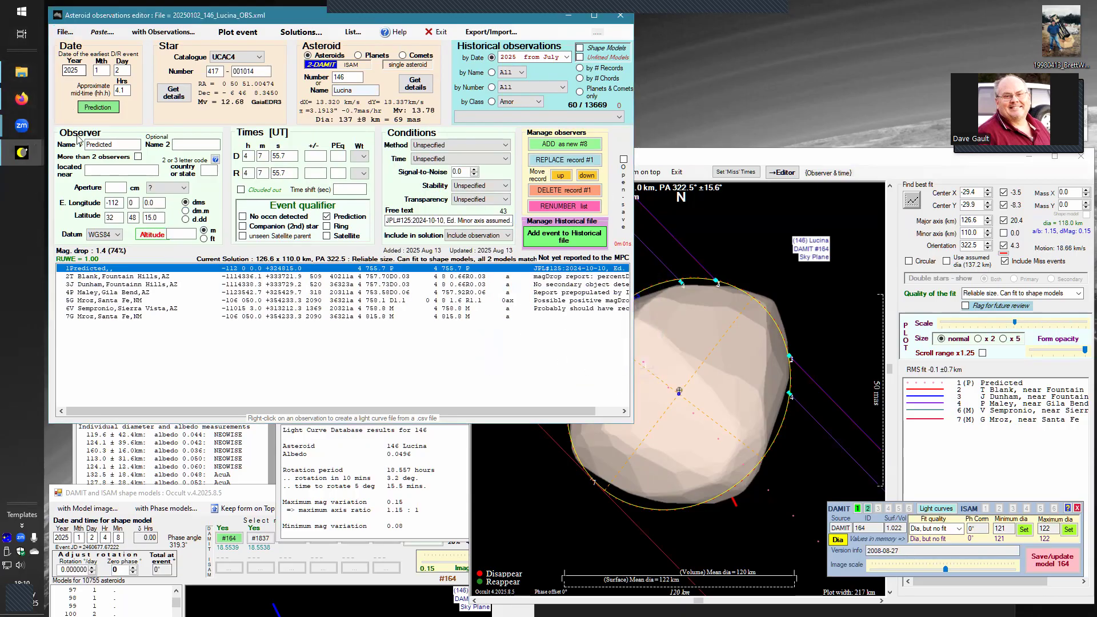
pyautogui.click(66, 34)
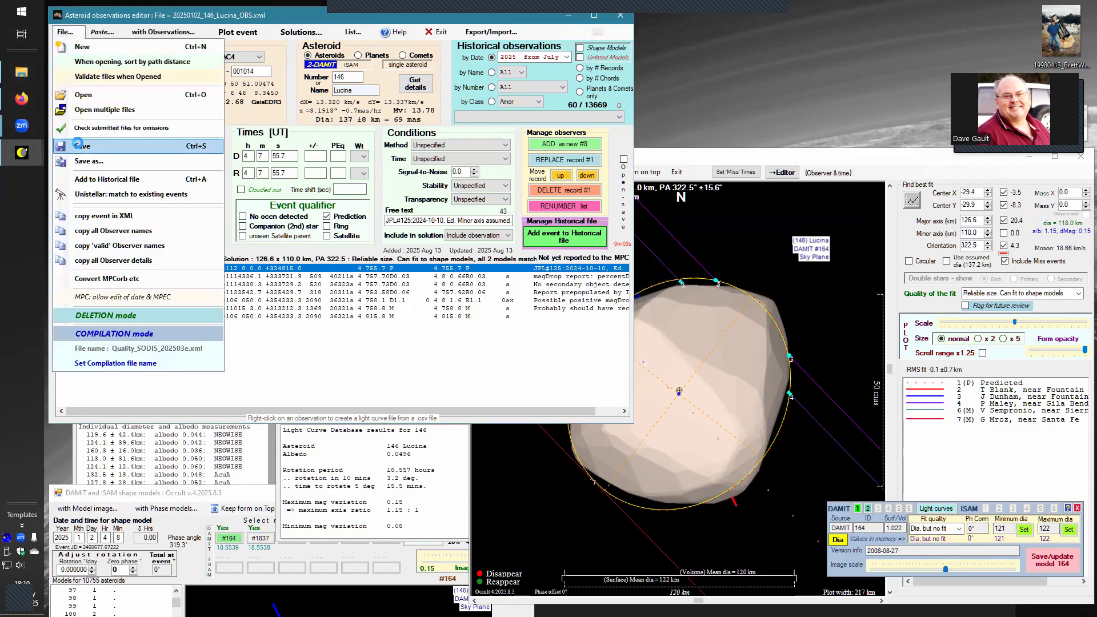
pyautogui.click(79, 146)
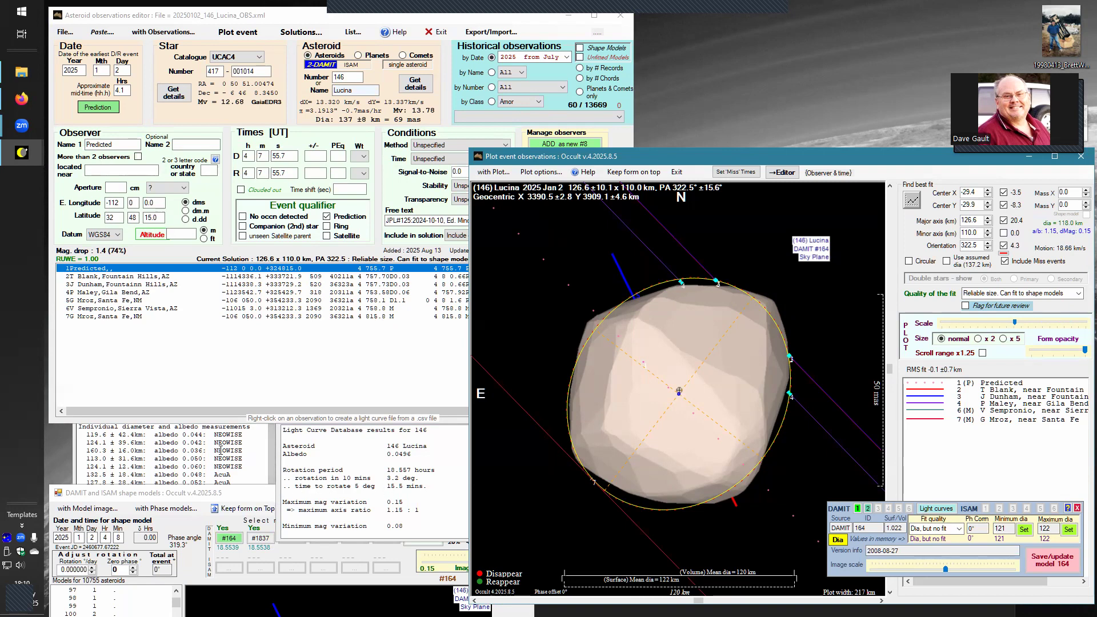
# Review the individual satellite infrared diameter and albedo measurements for asteroid 146 alongside the event plot
pyautogui.click(260, 458)
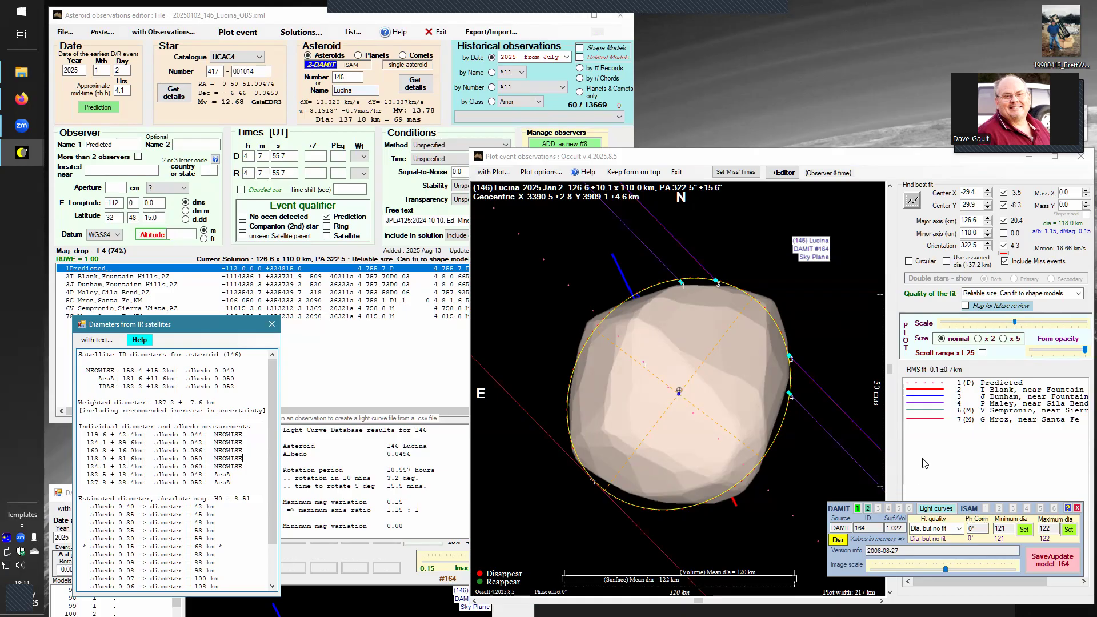
pyautogui.click(995, 447)
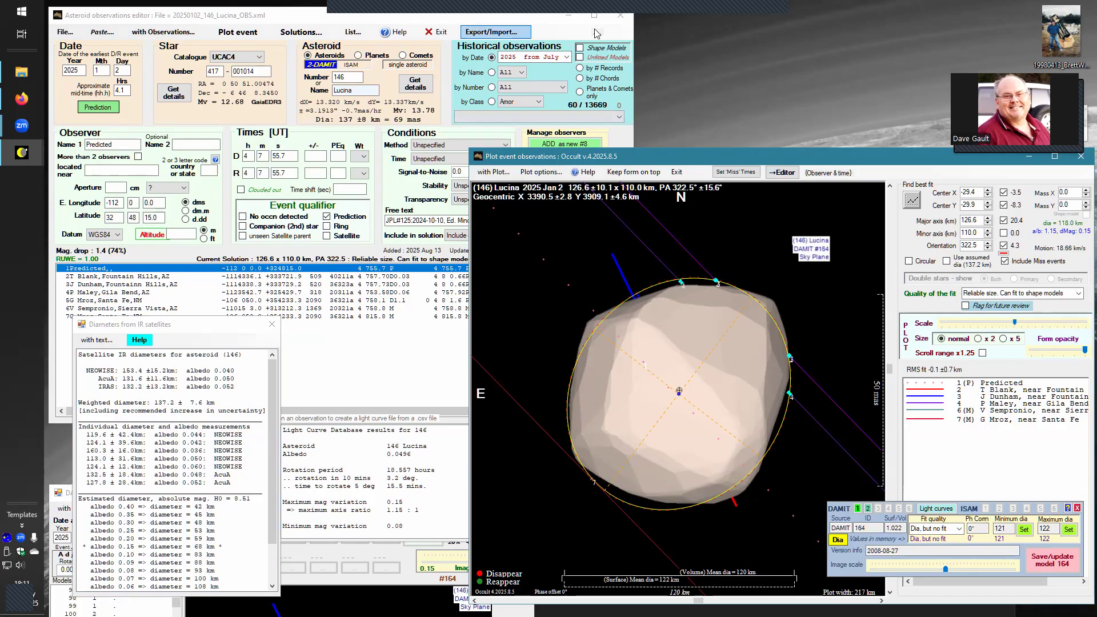
pyautogui.moveTo(620, 16)
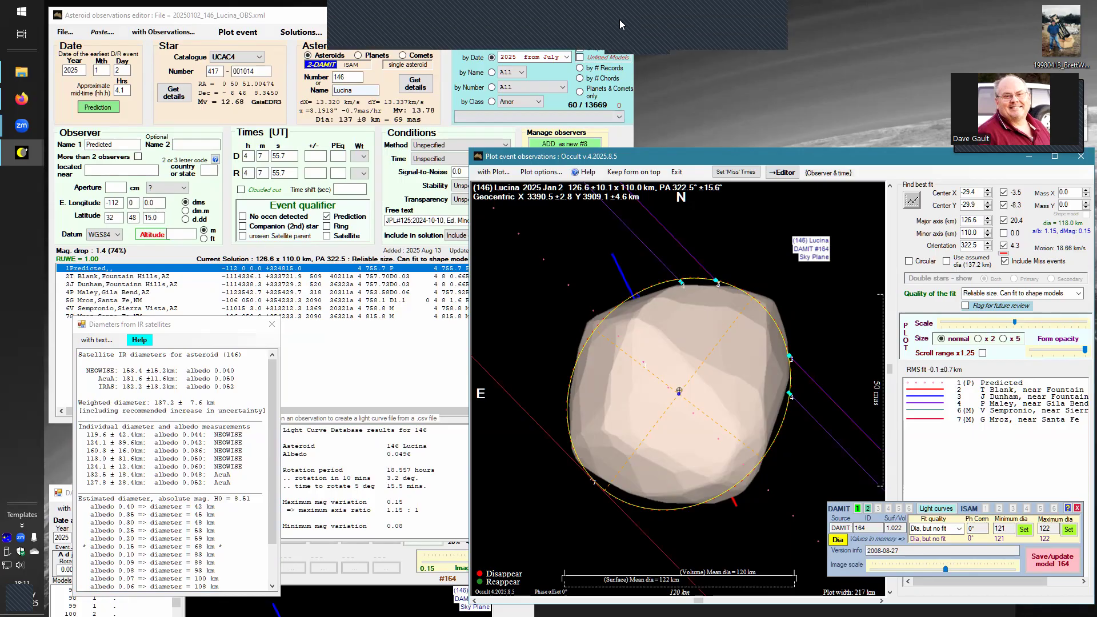